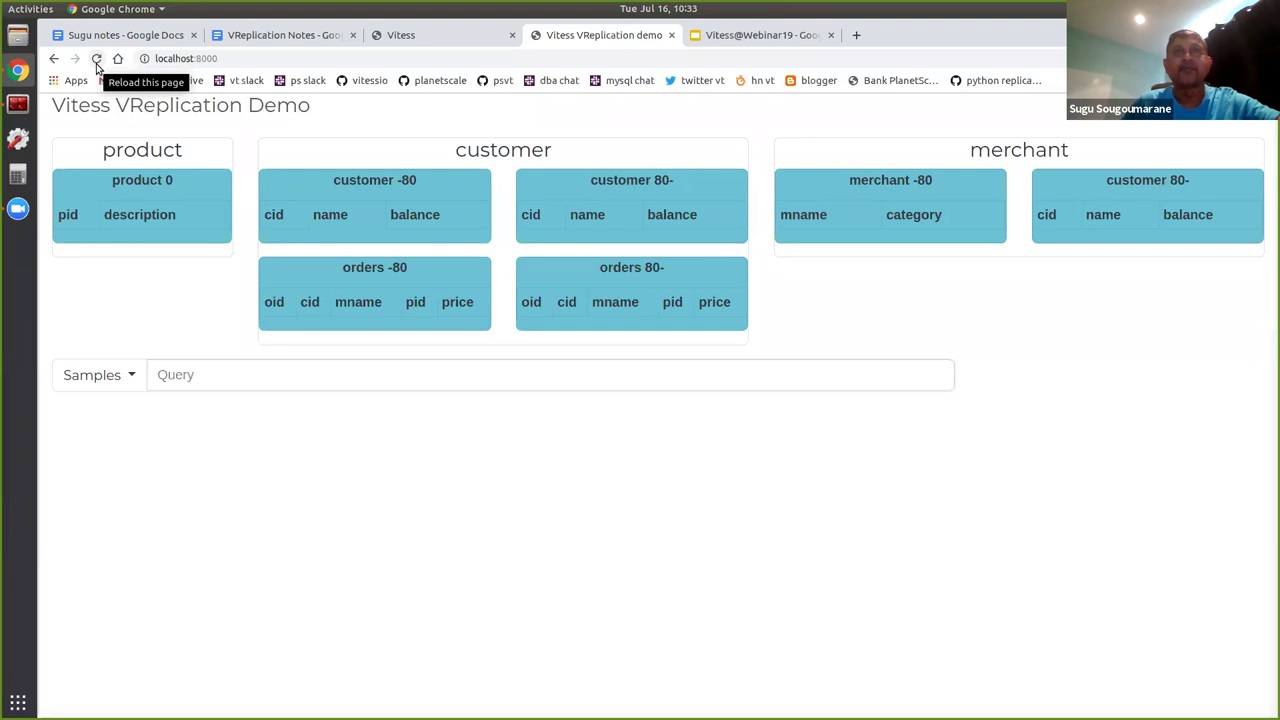
# Switch from the demo page to the Terminator terminal at the vdemo prompt
pyautogui.click(240, 374)
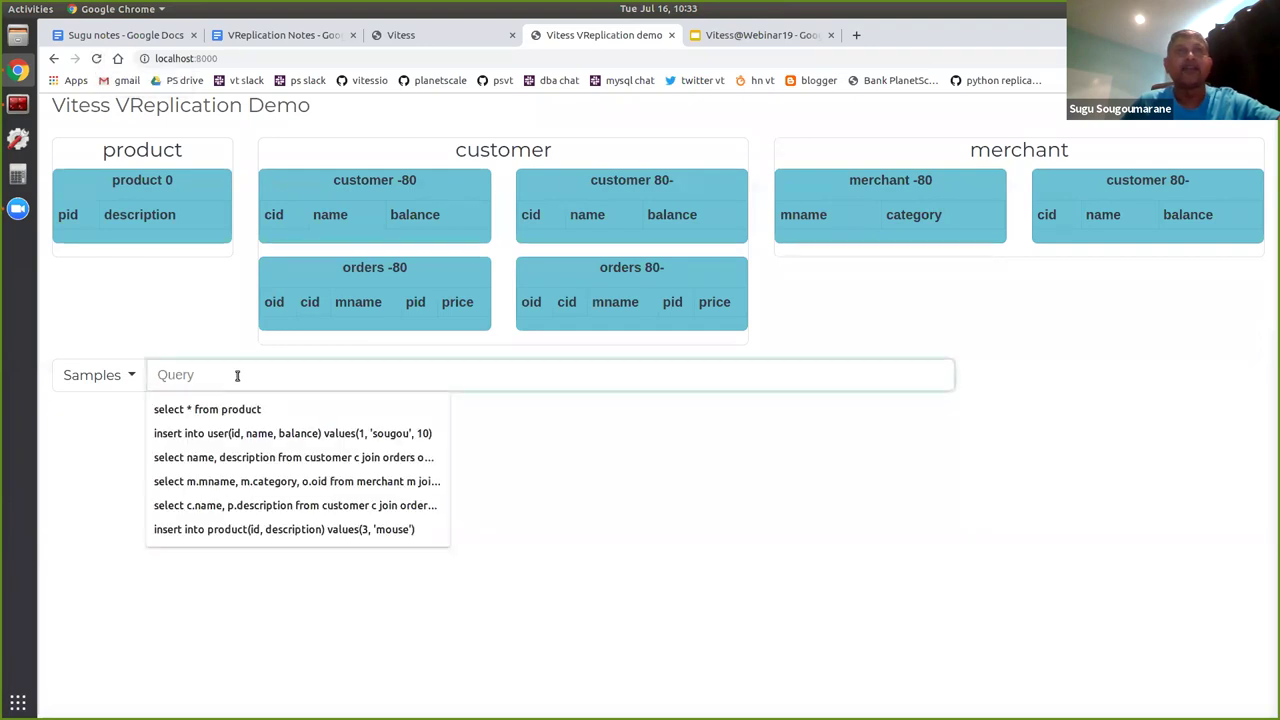
pyautogui.click(612, 478)
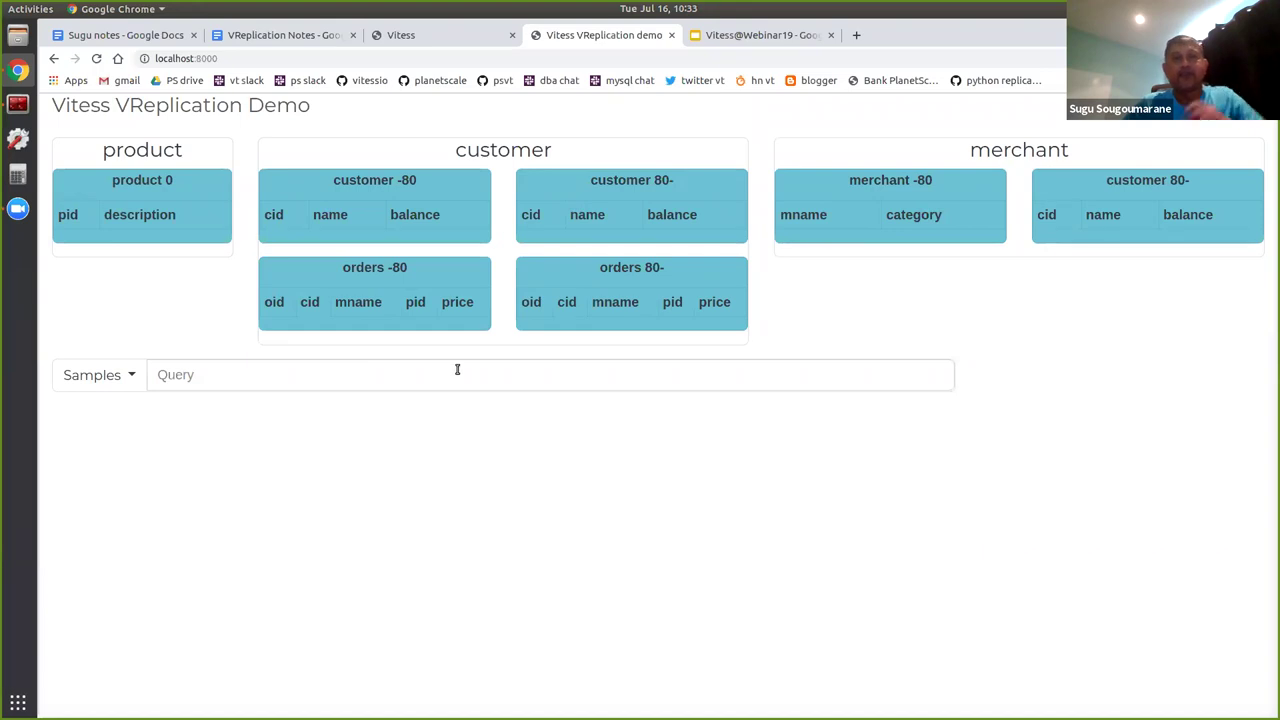
pyautogui.hotkey('alt', 'Tab')
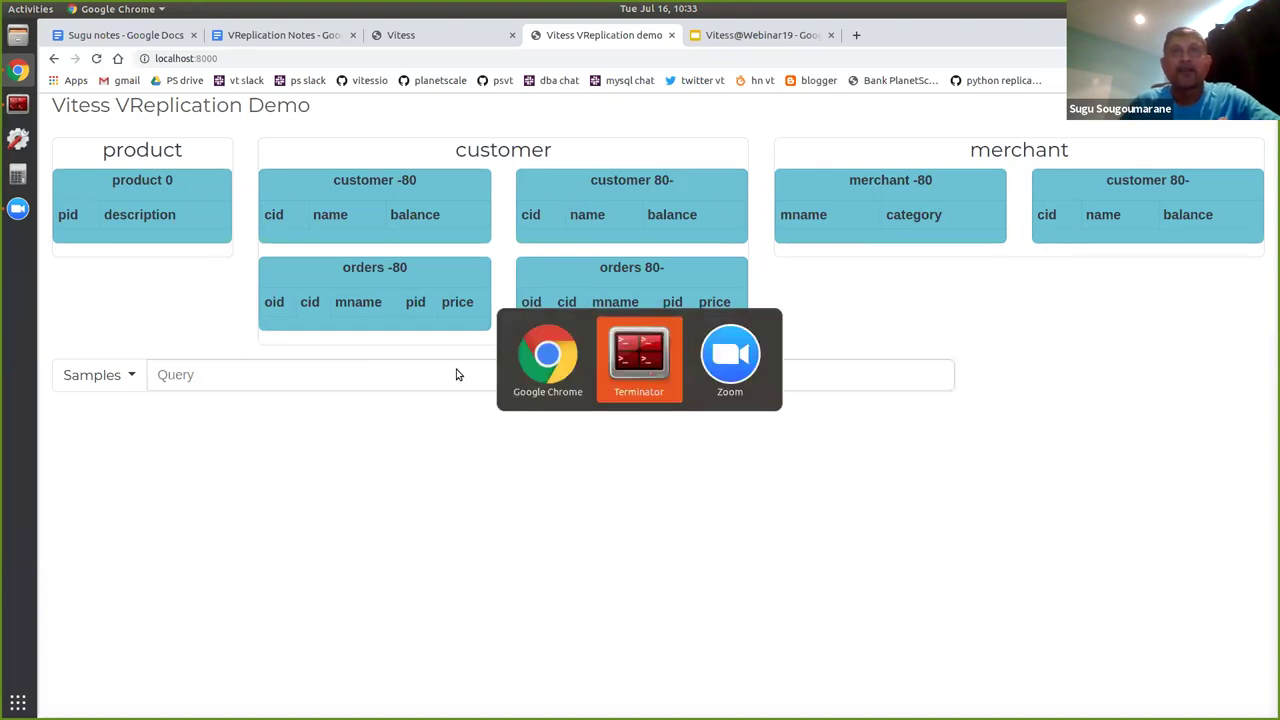
pyautogui.write('kmy')
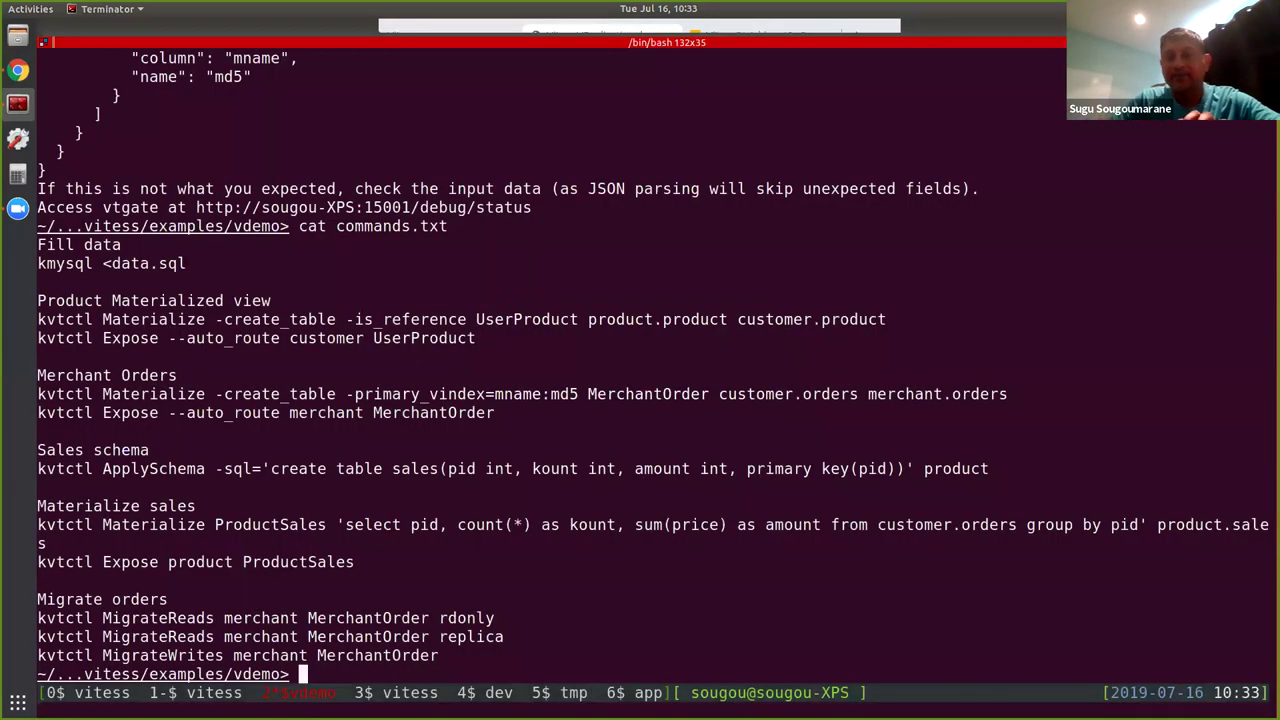
pyautogui.press('BackSpace')
pyautogui.press('BackSpace')
pyautogui.press('BackSpace')
pyautogui.write('cat')
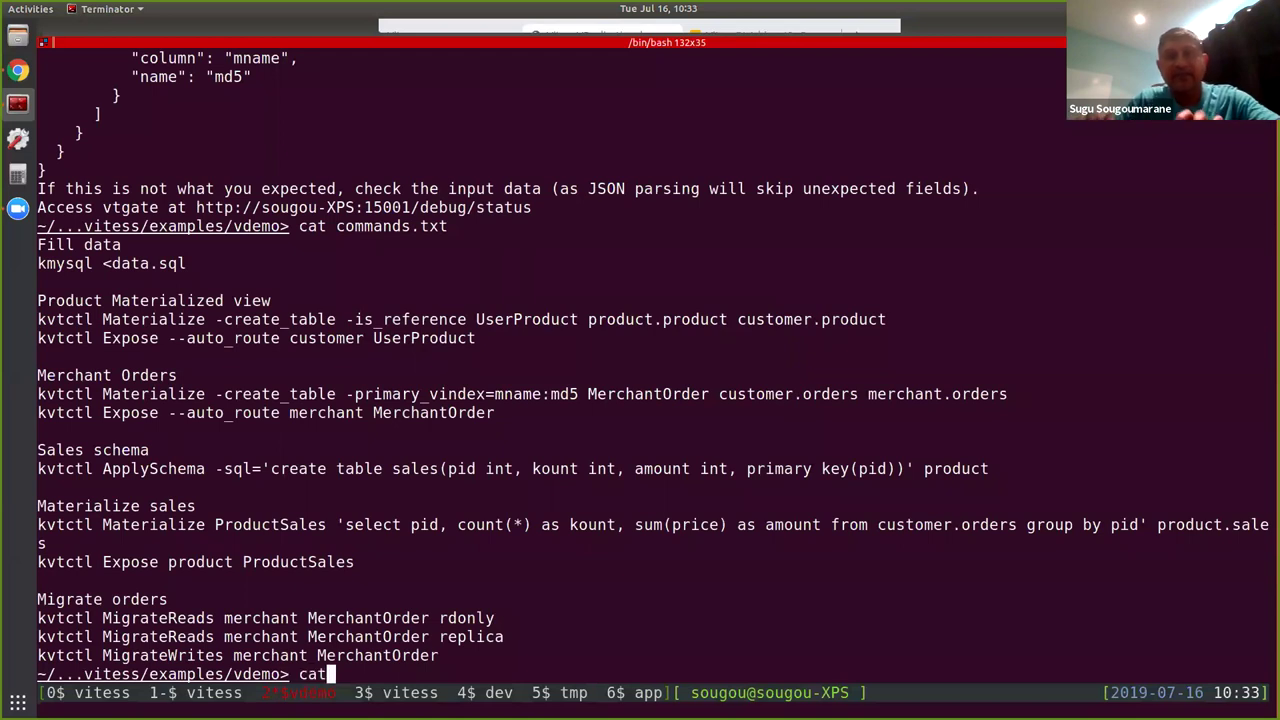
pyautogui.press('BackSpace')
pyautogui.press('BackSpace')
pyautogui.press('BackSpace')
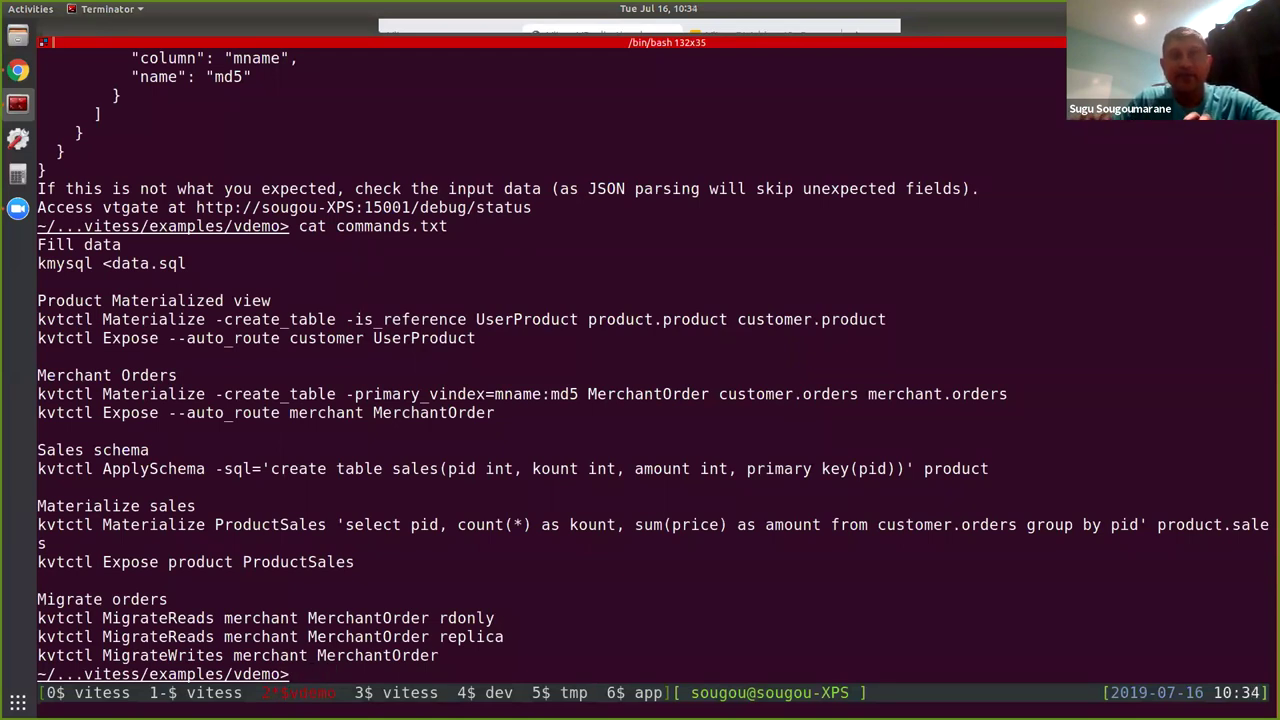
# Enter copy mode and go back through the terminal output to the VSchema object that defines the merchant table
pyautogui.hotkey('ctrl', 'a')
pyautogui.press('[')
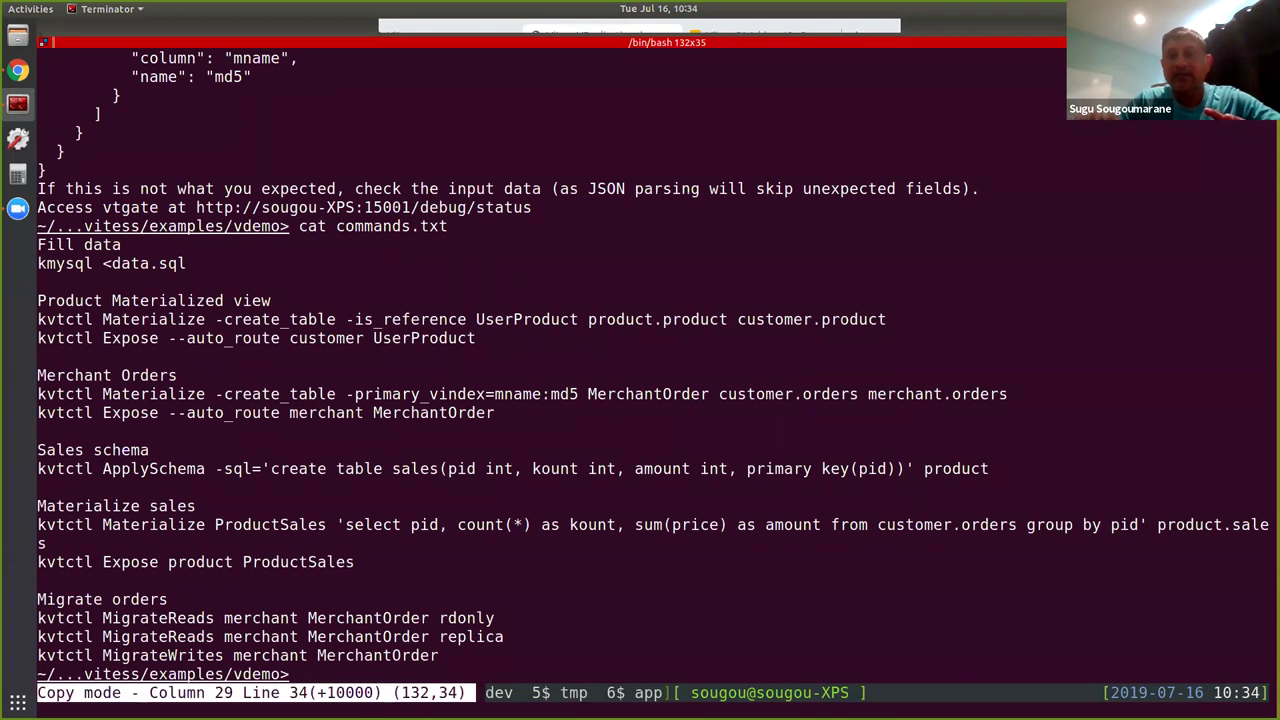
pyautogui.hotkey('ctrl', 'u')
pyautogui.press('Up')
pyautogui.press('Up')
pyautogui.press('Up')
pyautogui.press('Up')
pyautogui.press('Up')
pyautogui.press('Up')
pyautogui.press('Up')
pyautogui.press('Up')
pyautogui.press('Up')
pyautogui.press('Up')
pyautogui.press('Up')
pyautogui.press('Up')
pyautogui.press('Up')
pyautogui.press('Up')
pyautogui.press('Up')
pyautogui.press('Up')
pyautogui.press('Up')
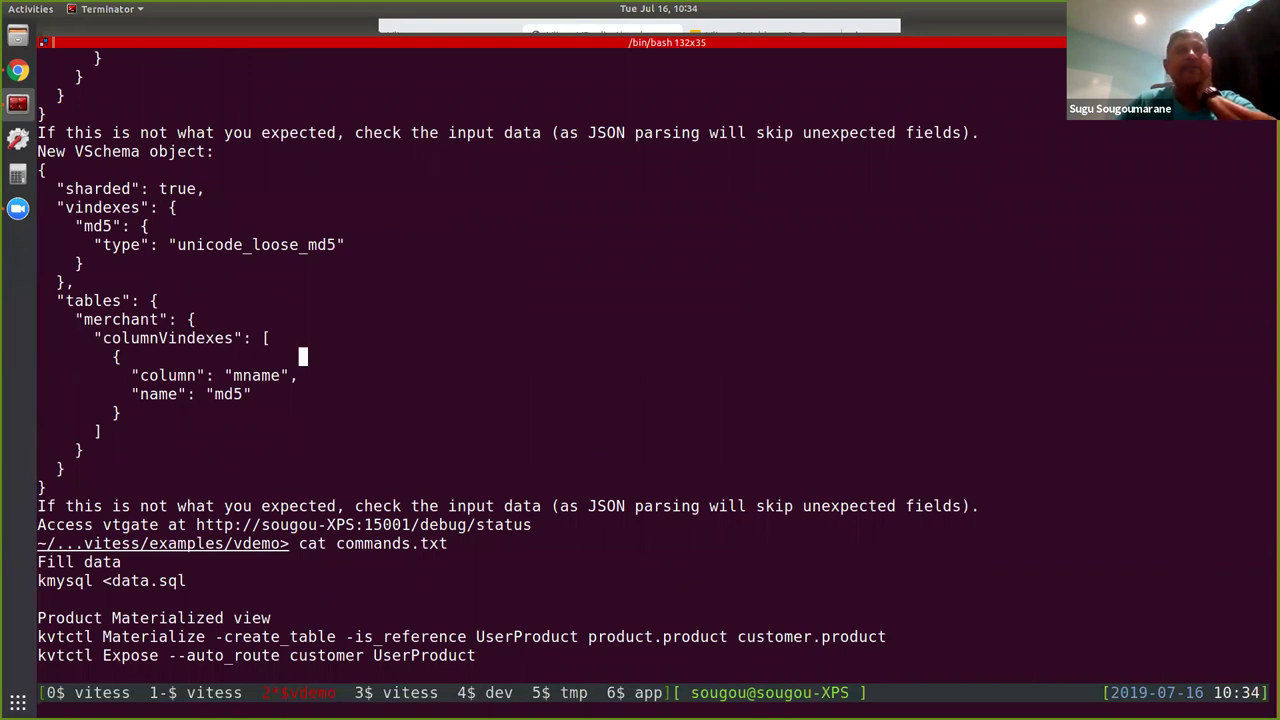
pyautogui.press('Up')
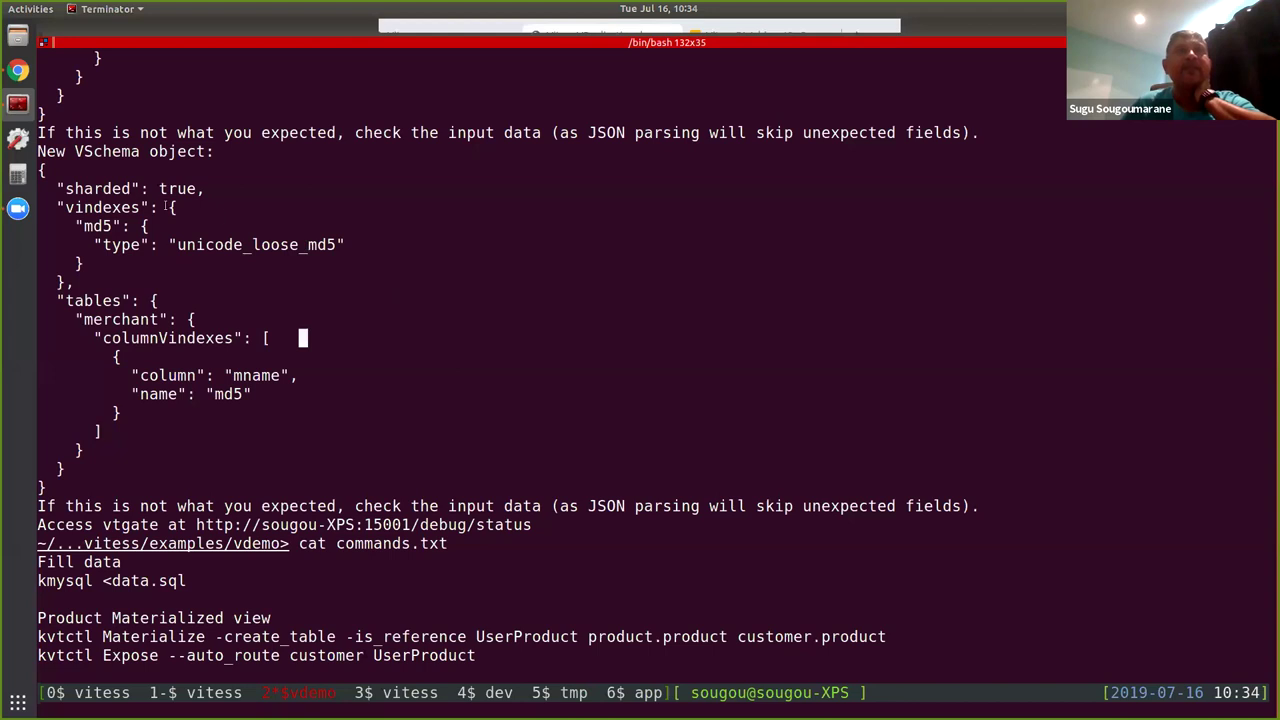
# Examine the merchant VSchema's mname column, md5 vindex name and unicode_loose_md5 type, and leave copy mode
pyautogui.moveTo(41, 170); pyautogui.dragTo(308, 484)
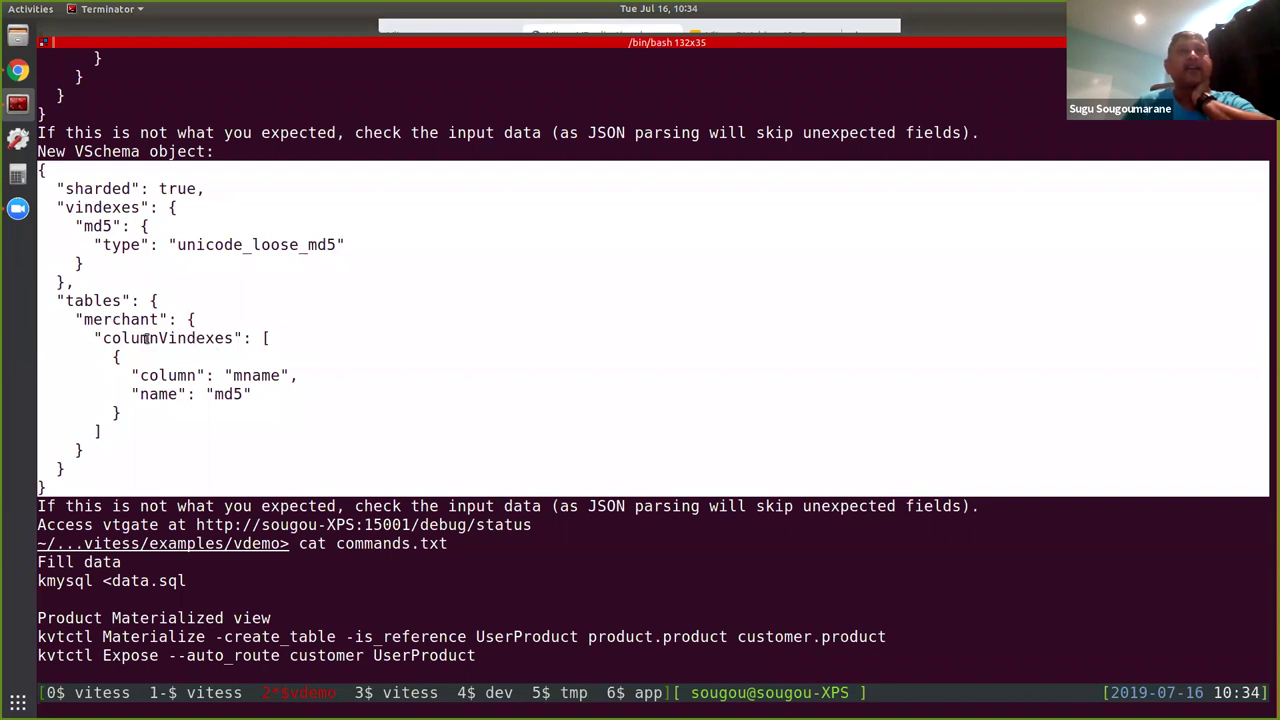
pyautogui.click(258, 376)
pyautogui.doubleClick(258, 375)
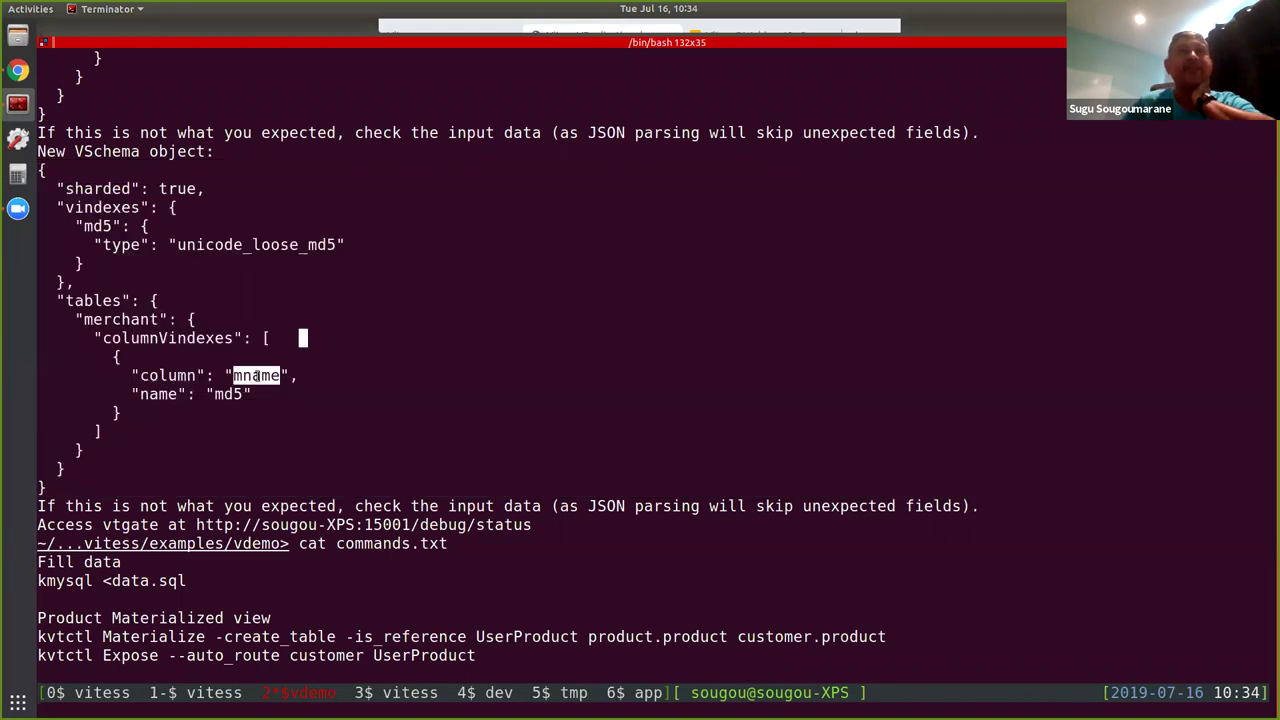
pyautogui.doubleClick(229, 394)
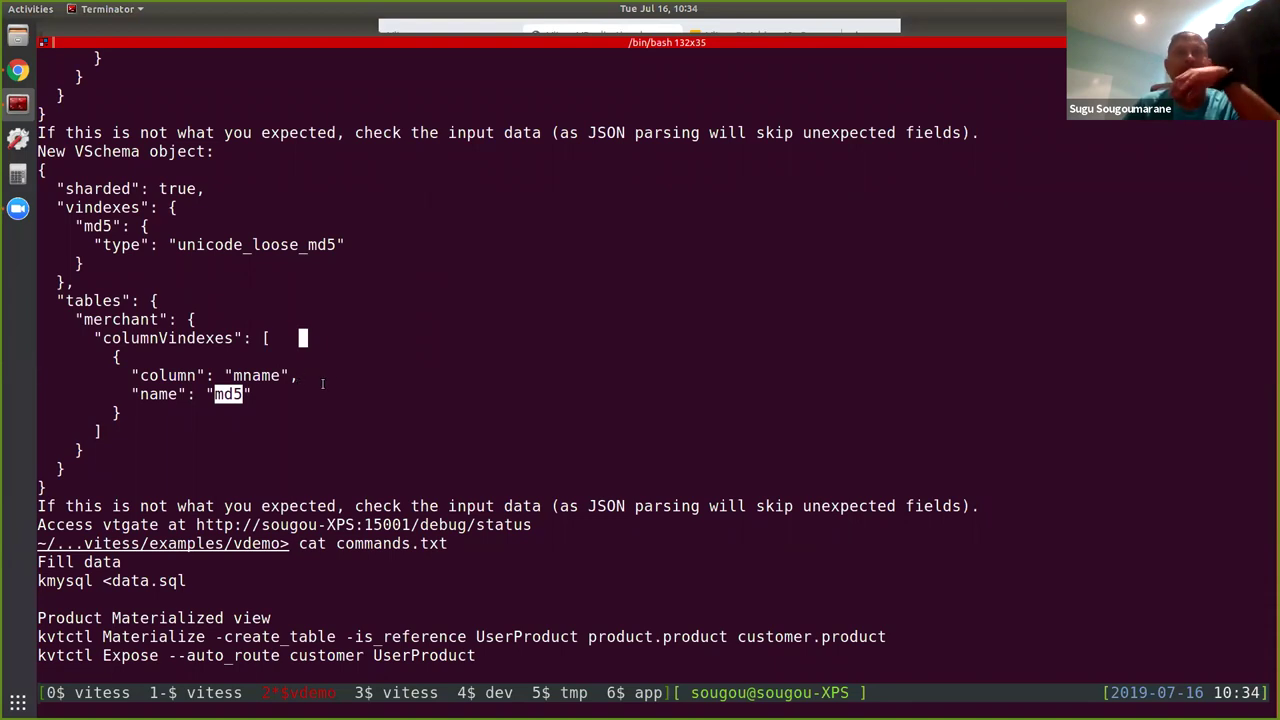
pyautogui.doubleClick(244, 247)
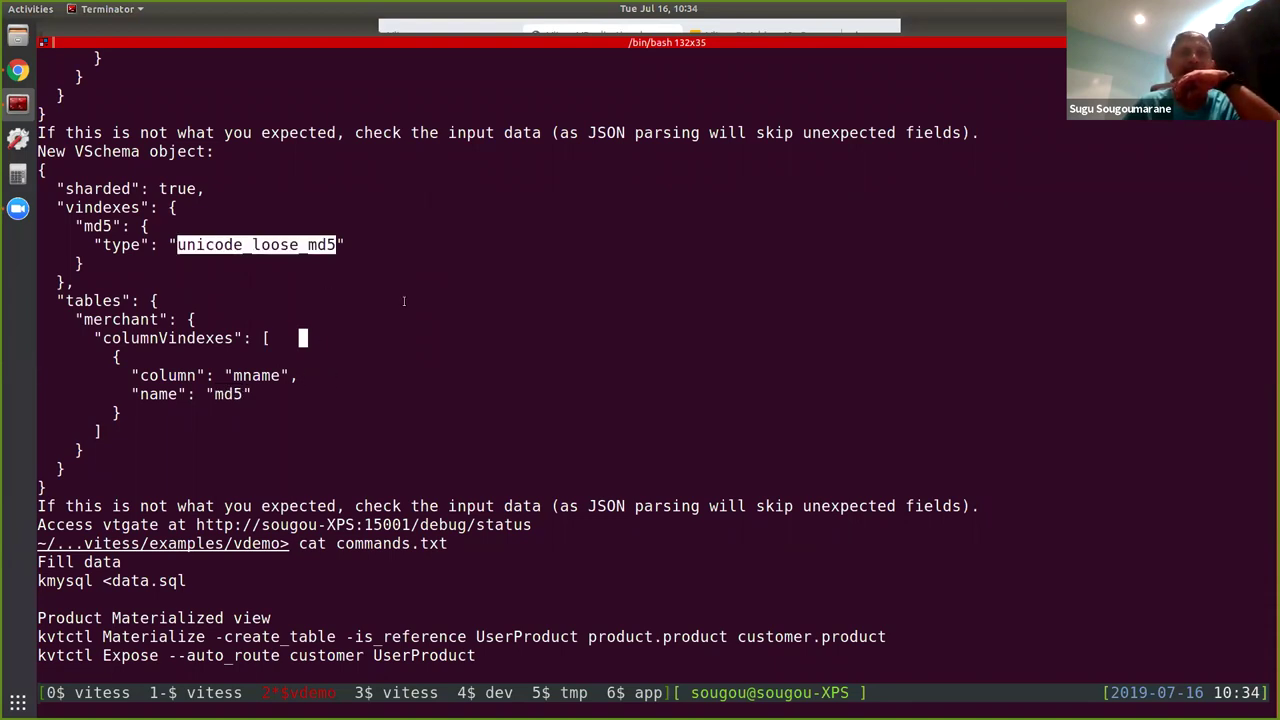
pyautogui.click(449, 370)
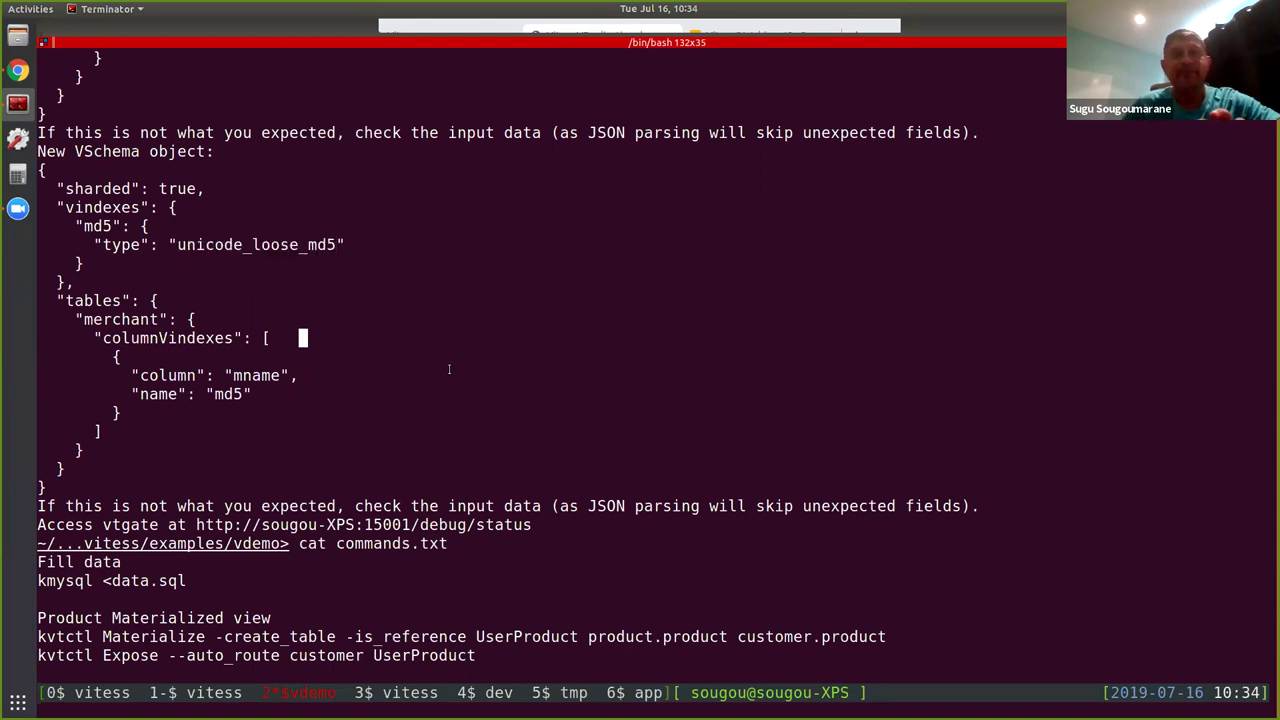
pyautogui.press('Escape')
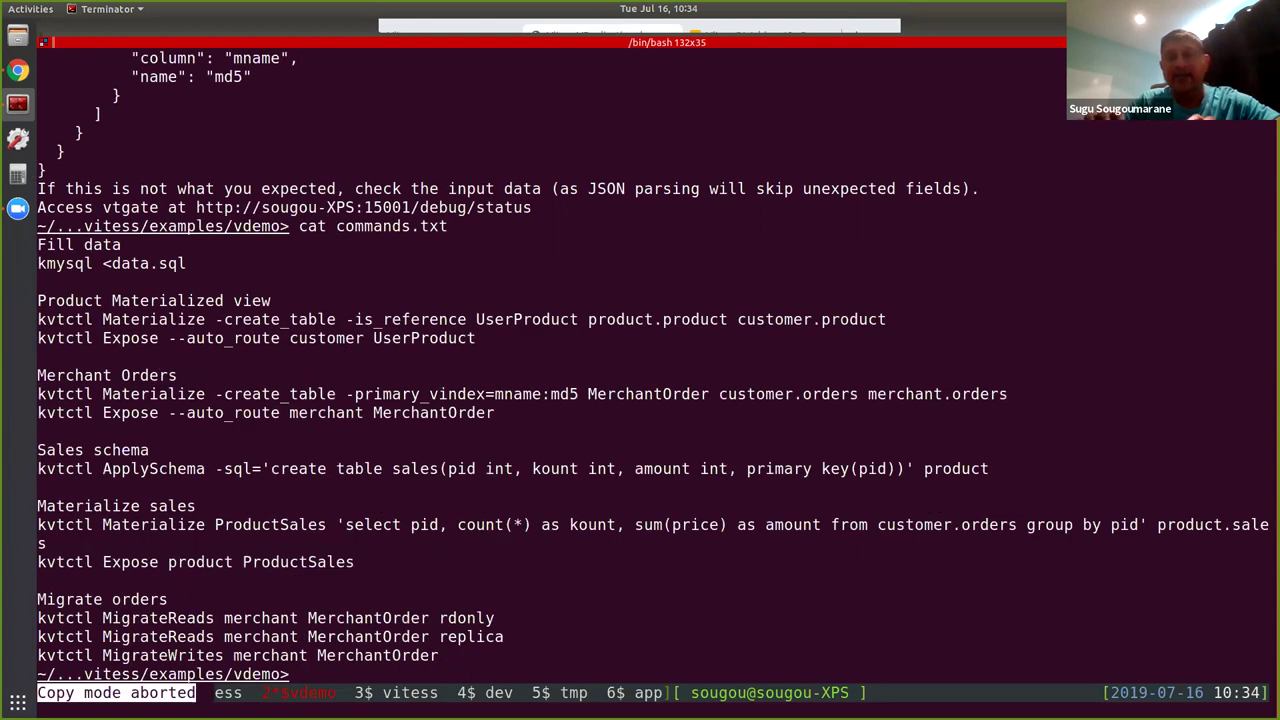
# Print data.sql with cat and load its insert statements into the database with "kmysql <data.sql"
pyautogui.write('cat data.sql')
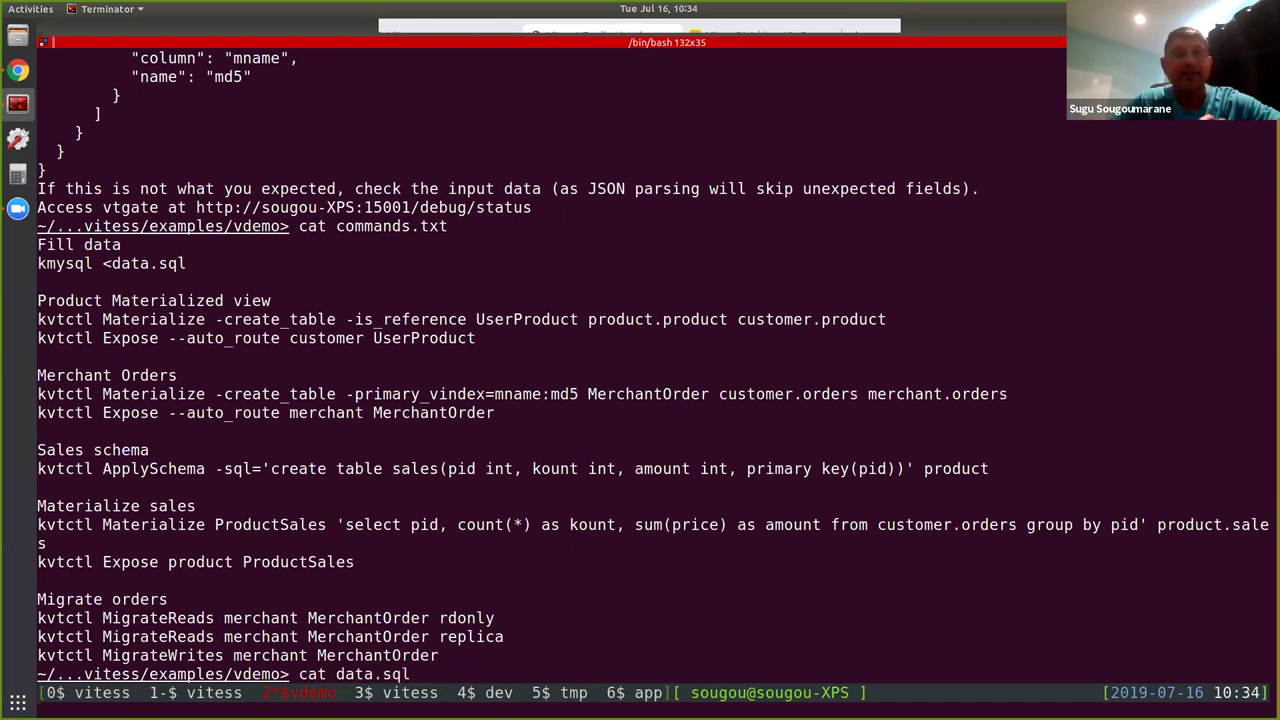
pyautogui.press('Return')
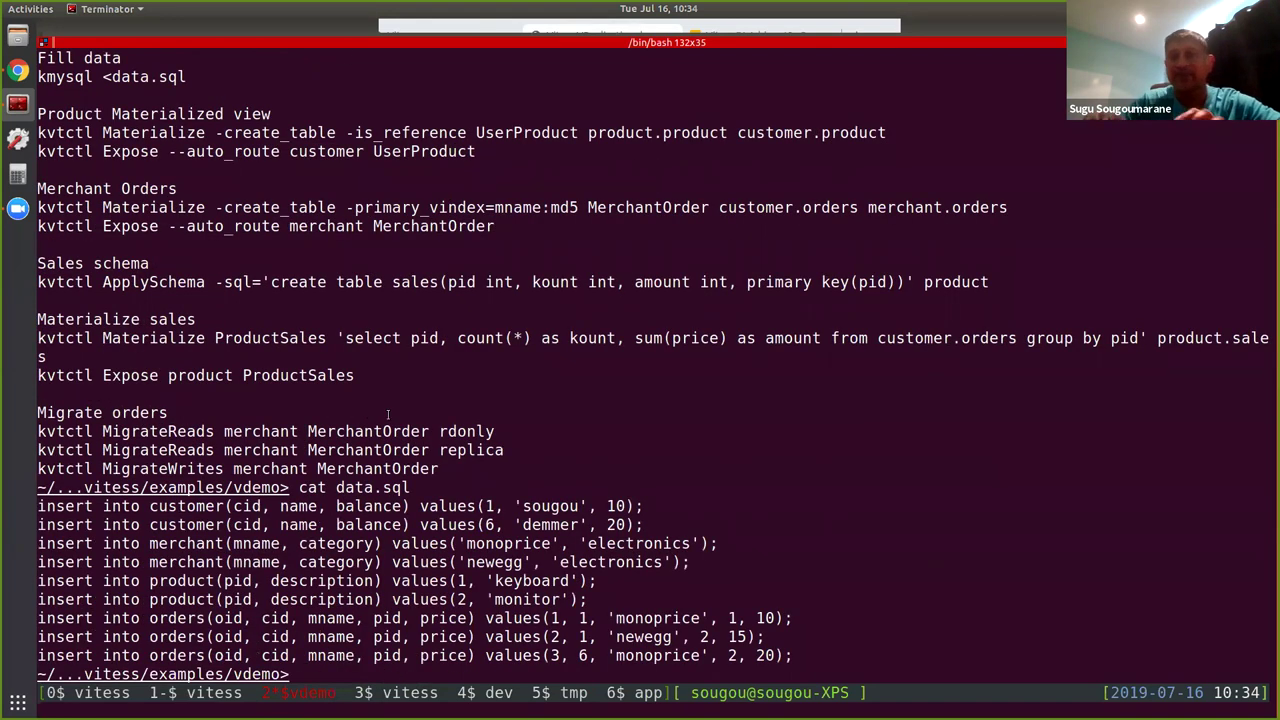
pyautogui.write('kum')
pyautogui.press('BackSpace')
pyautogui.press('BackSpace')
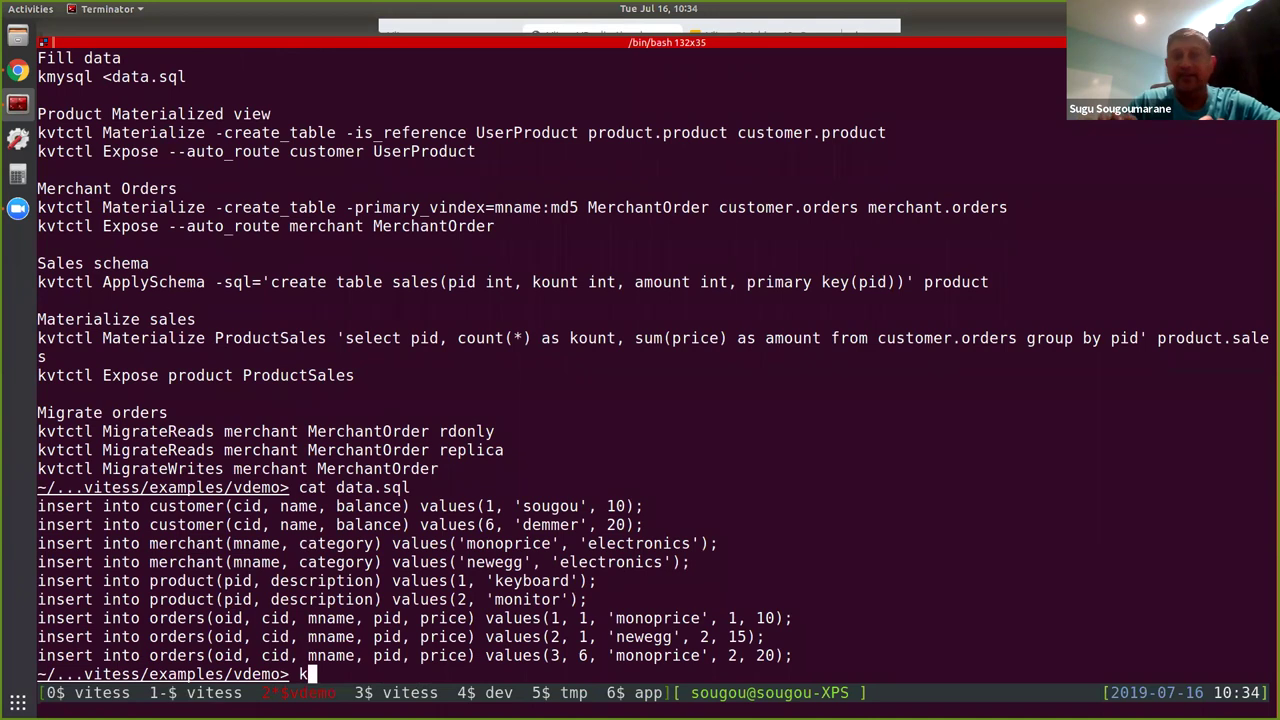
pyautogui.write('m')
pyautogui.press('Up')
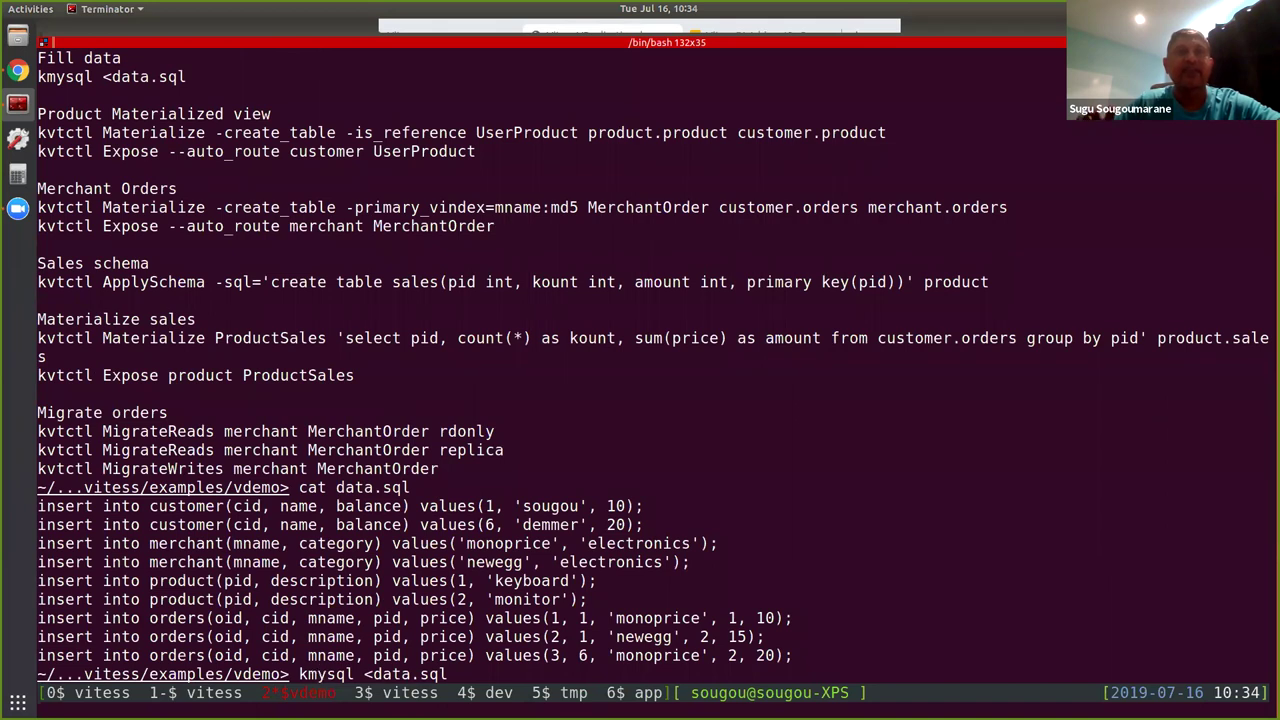
pyautogui.press('Return')
# Switch to Chrome and reload the Vitess VReplication demo page twice to refresh the table contents and clear the change highlighting
pyautogui.hotkey('alt', 'Tab')
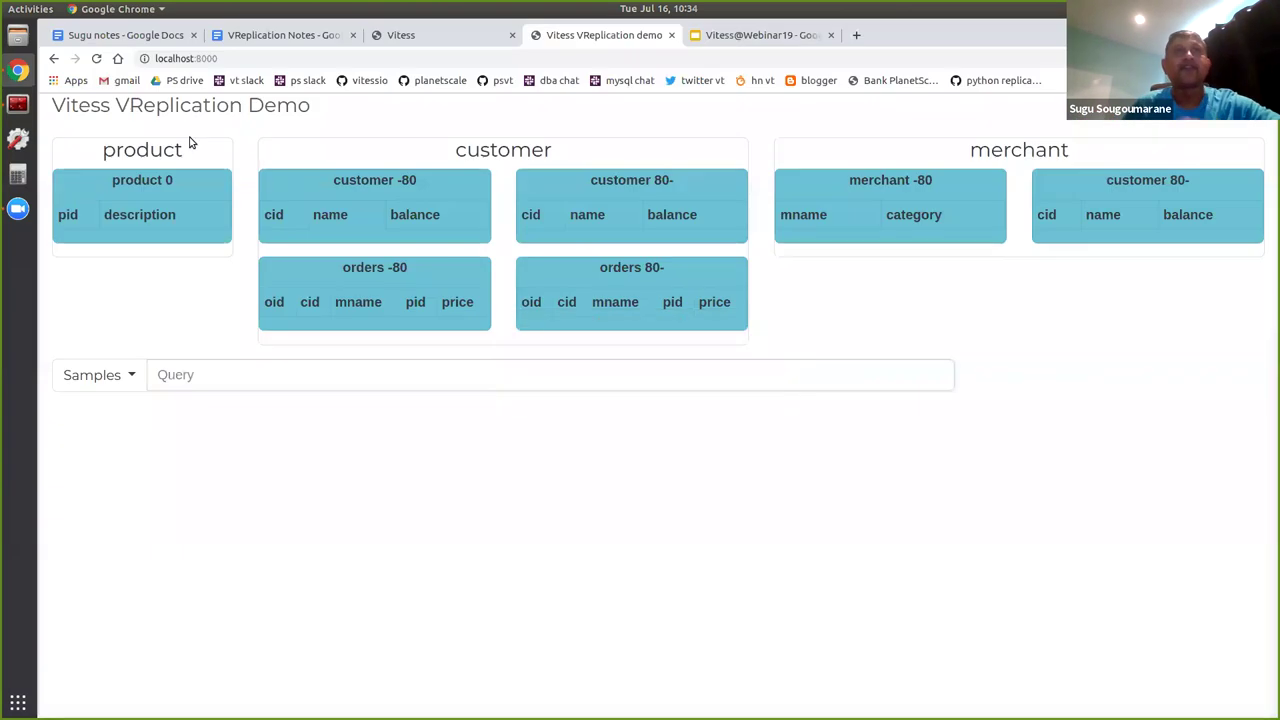
pyautogui.click(96, 58)
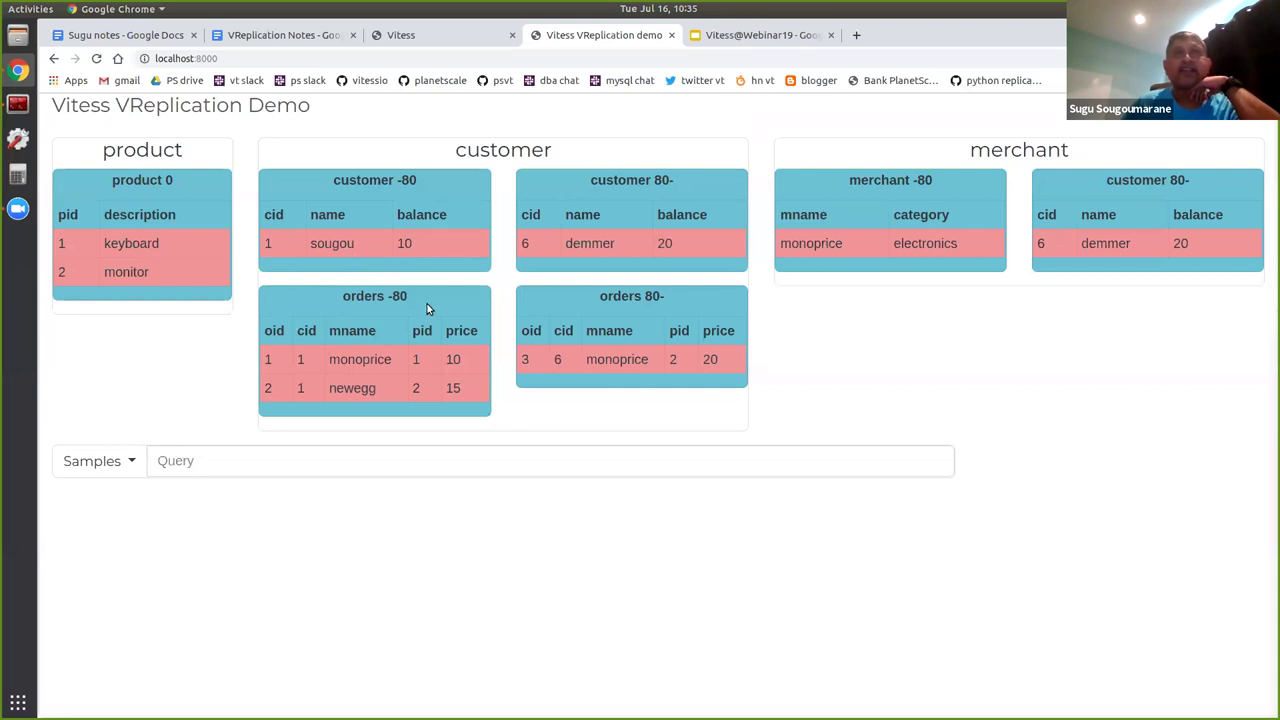
pyautogui.click(97, 58)
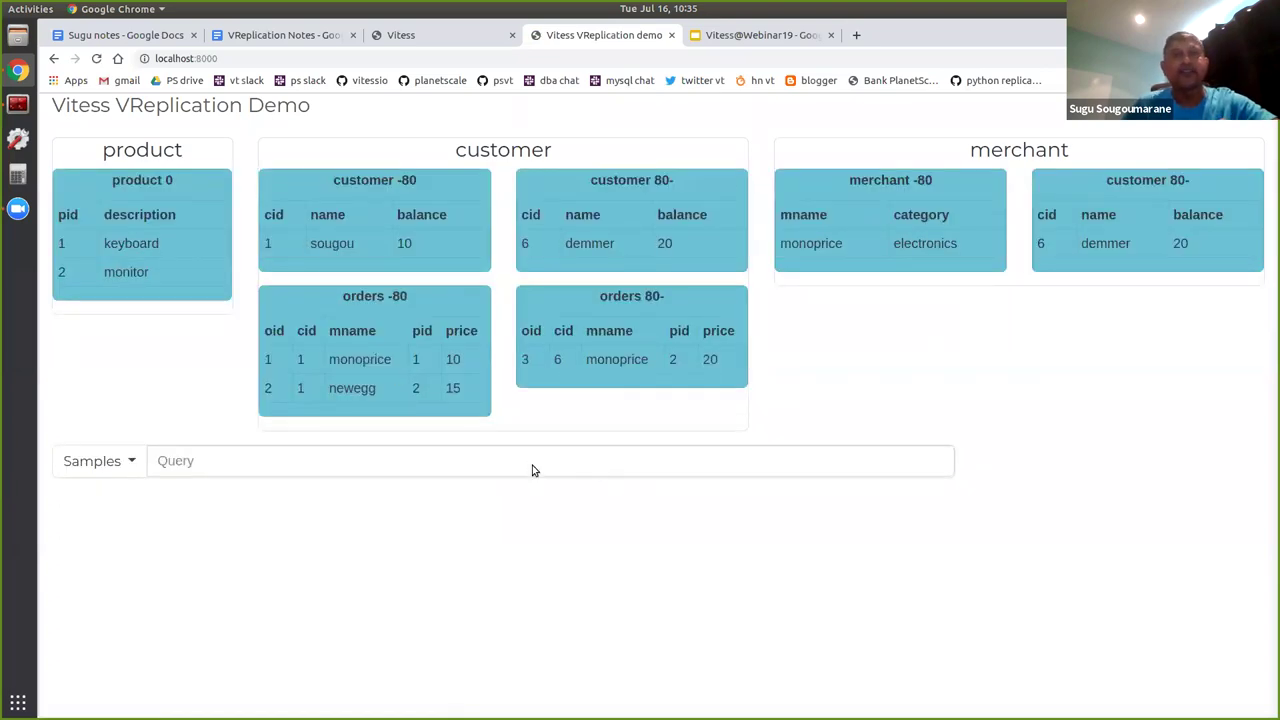
# Review the insert statements in the terminal, and return to Chrome to compare the cid values in the two orders shards
pyautogui.hotkey('alt', 'Tab')
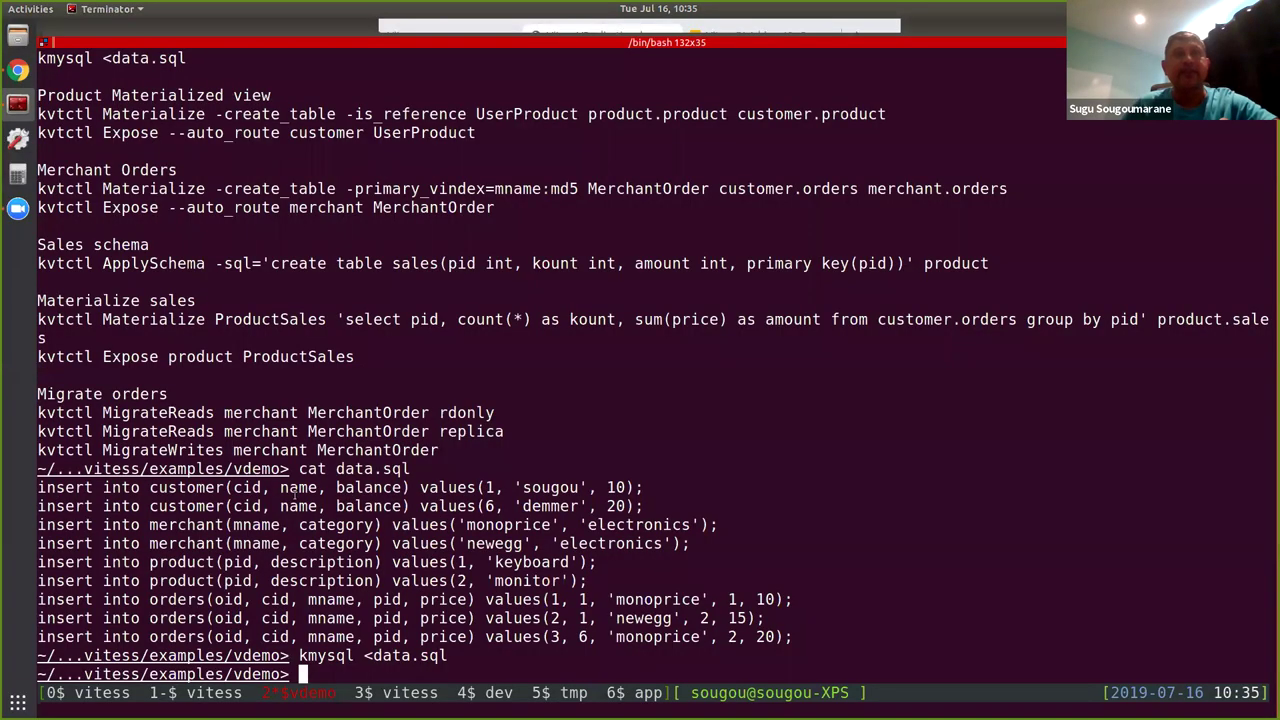
pyautogui.hotkey('alt', 'Tab')
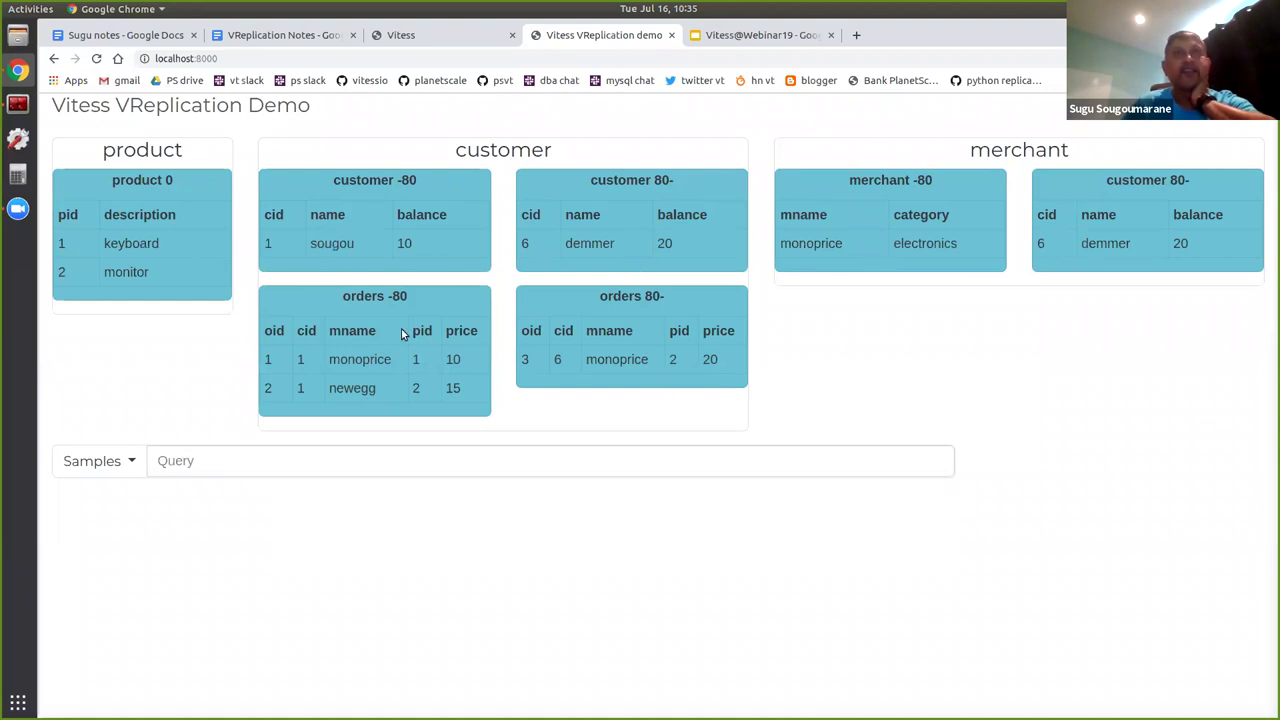
pyautogui.doubleClick(299, 359)
pyautogui.doubleClick(558, 359)
pyautogui.click(634, 356)
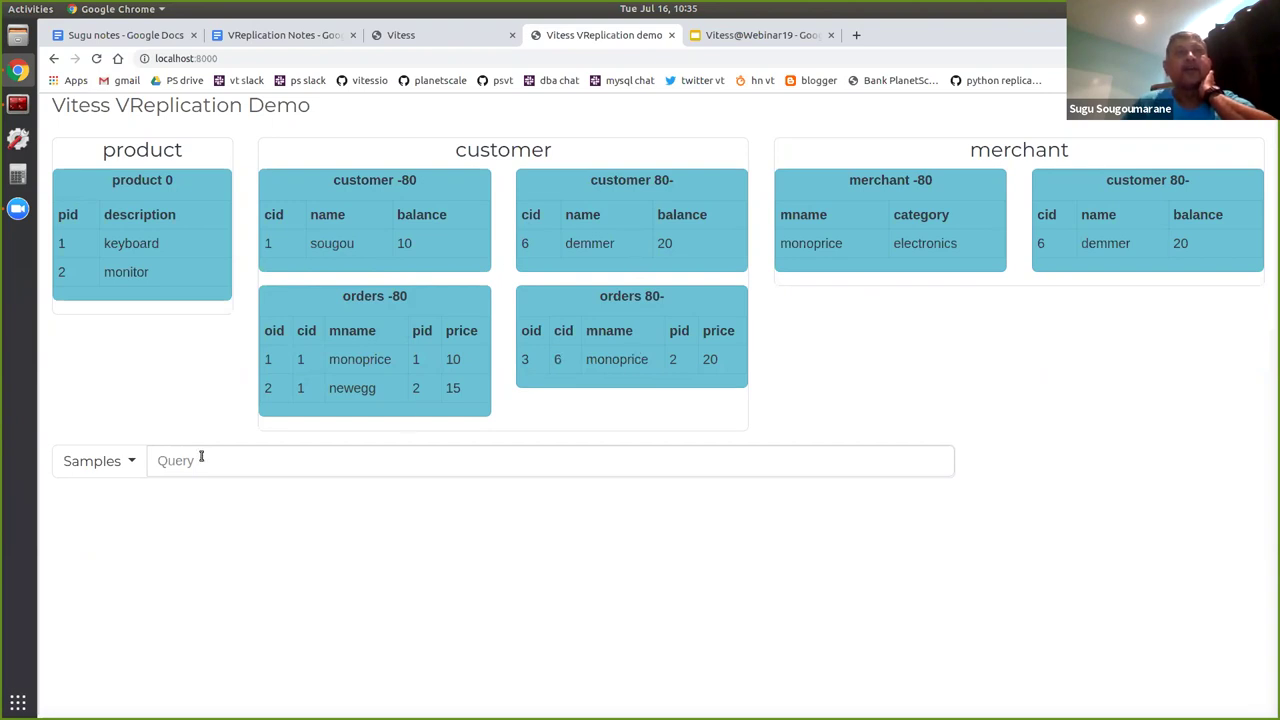
# Run the sample query "select * from product" on the demo page
pyautogui.click(98, 462)
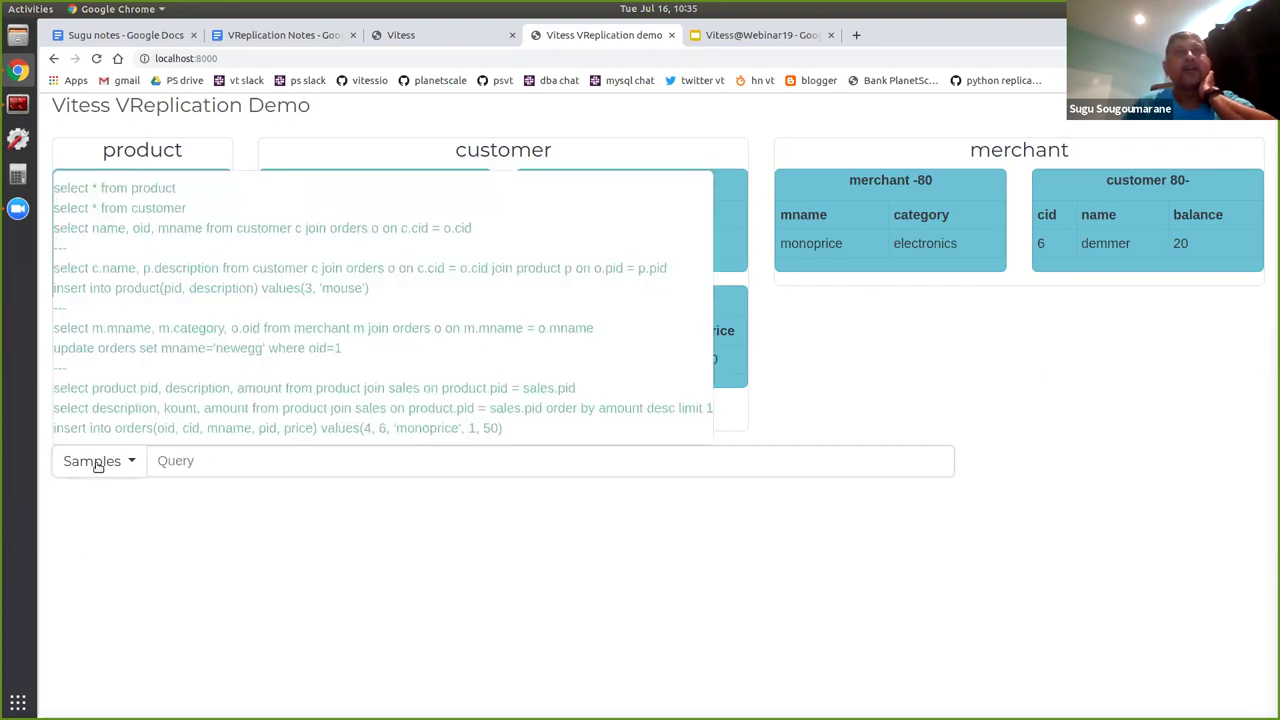
pyautogui.click(165, 188)
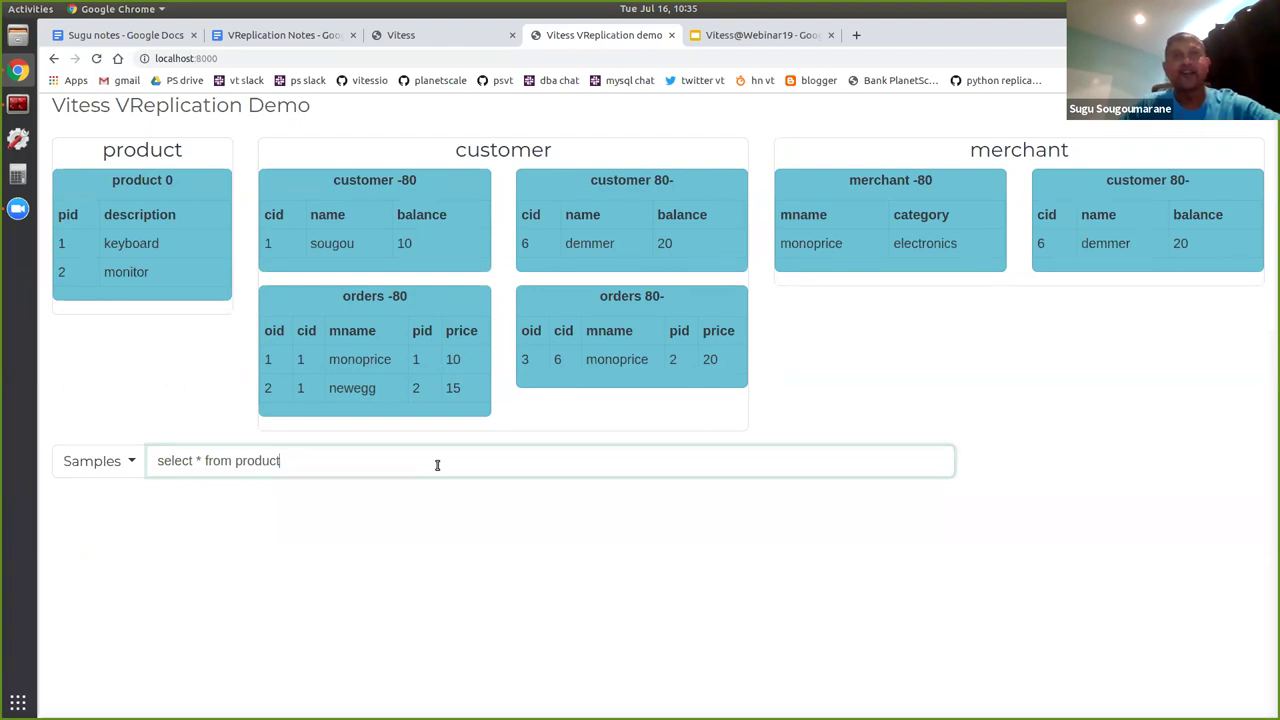
pyautogui.press('Return')
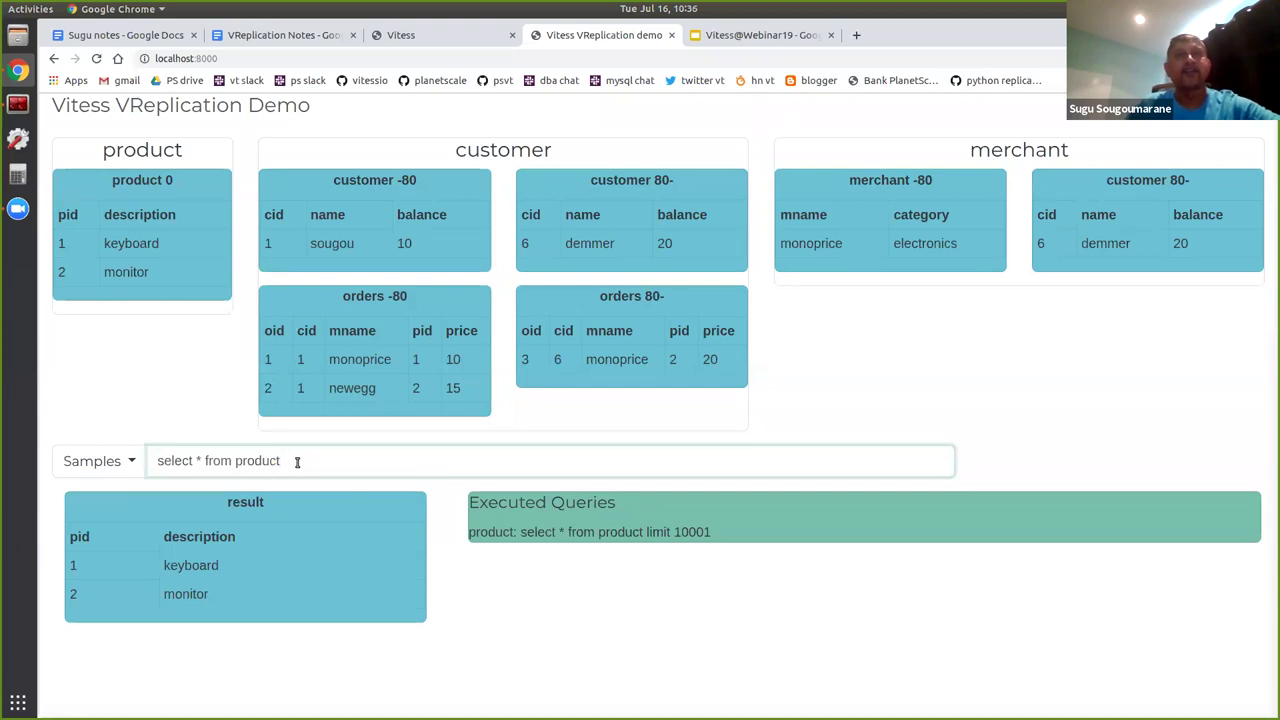
# Examine the Executed Queries entry for the product query, including its keyspace and the SQL sent
pyautogui.moveTo(470, 500); pyautogui.dragTo(743, 552)
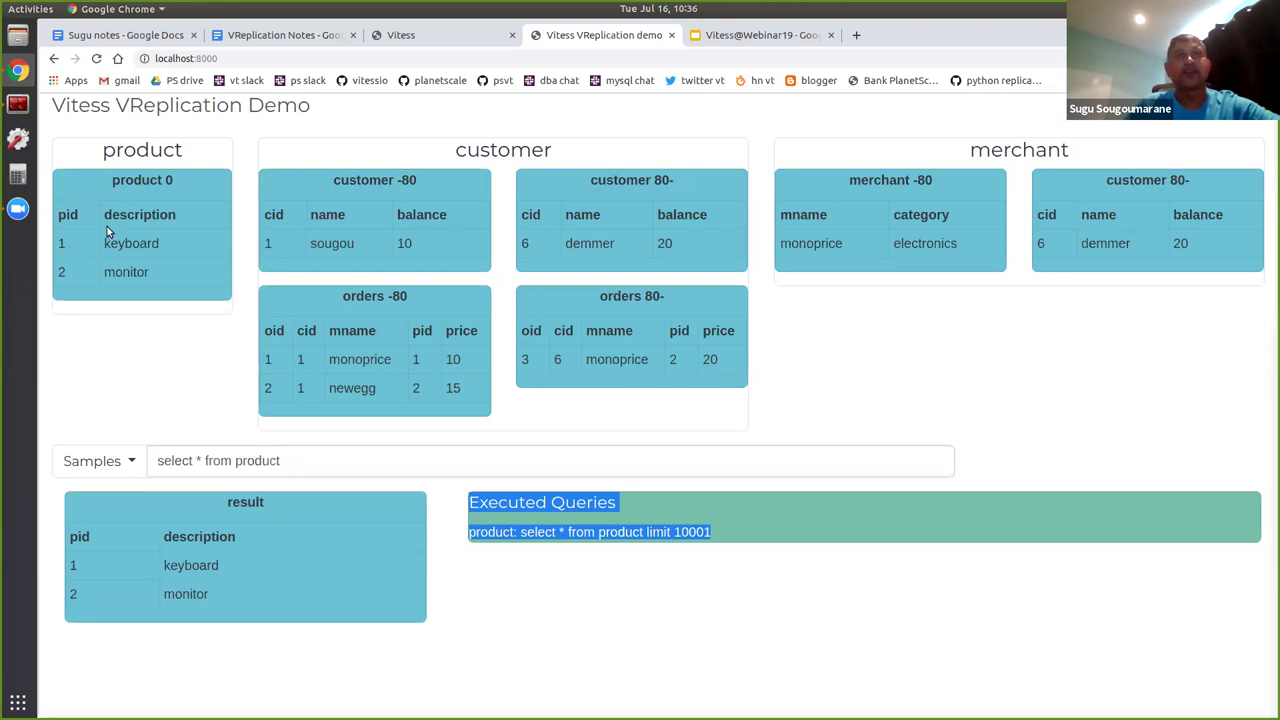
pyautogui.doubleClick(492, 531)
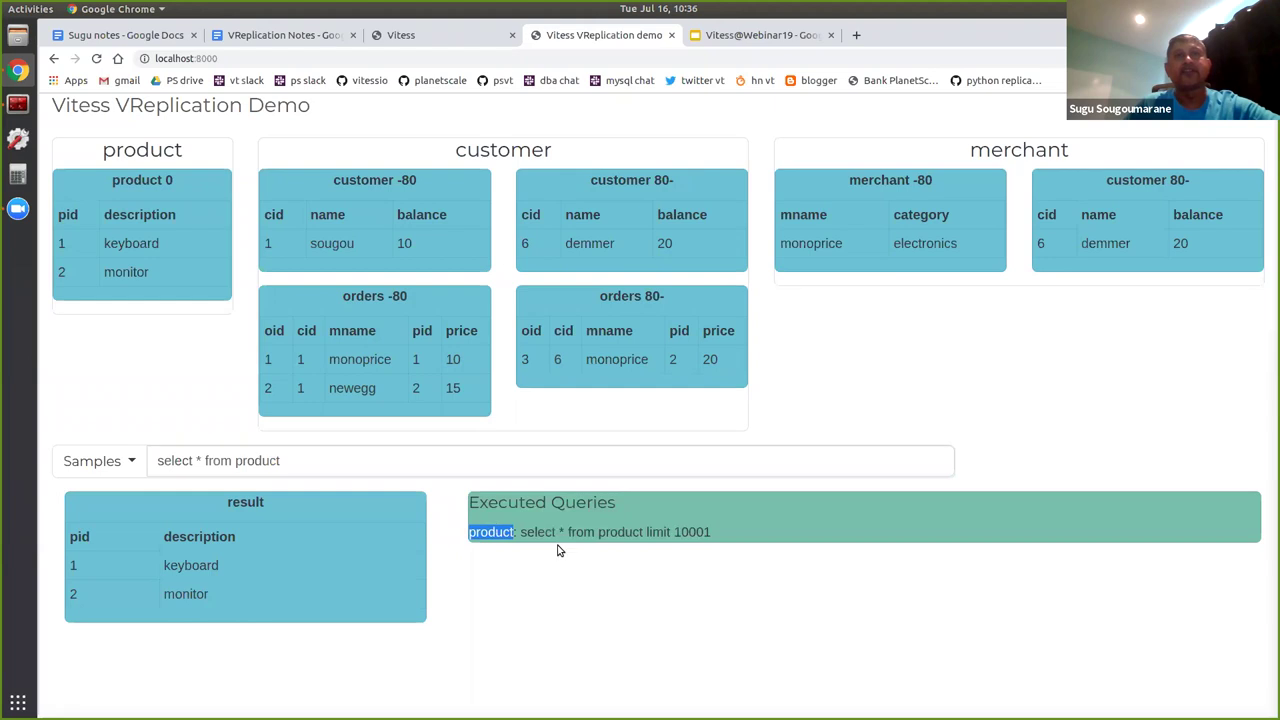
pyautogui.moveTo(521, 531); pyautogui.dragTo(772, 533)
pyautogui.click(772, 532)
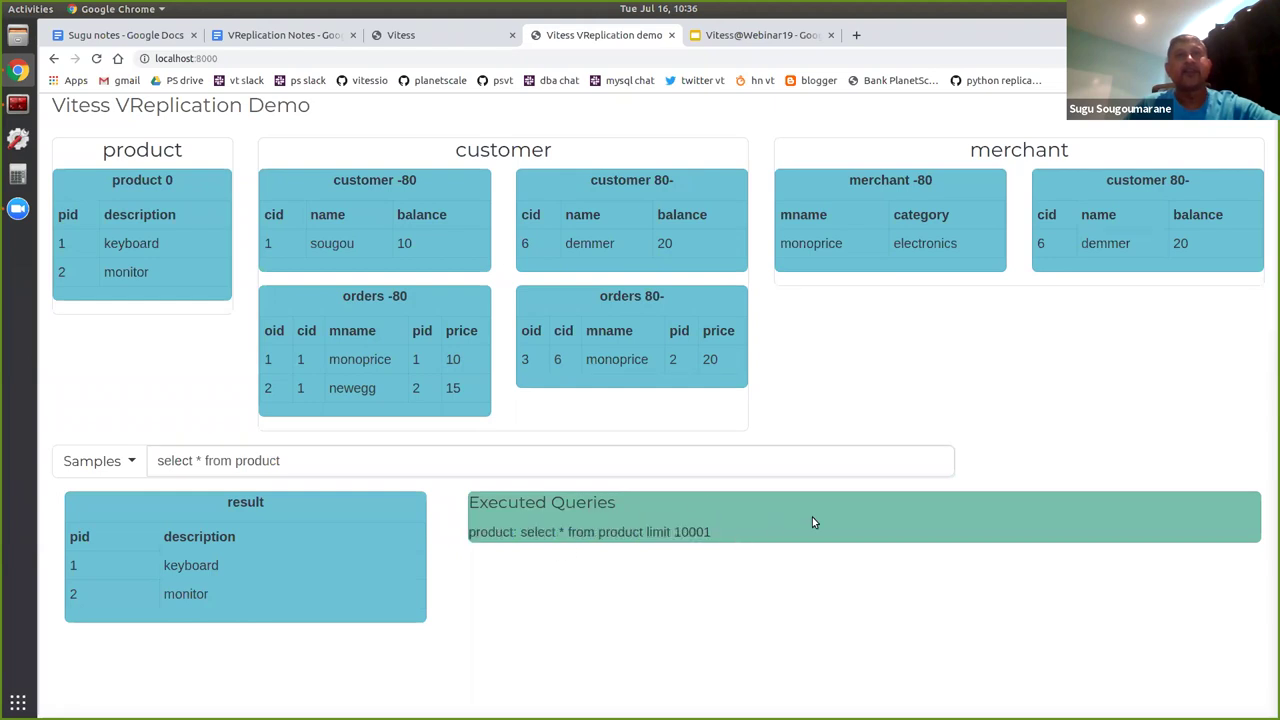
# Run the sample query "select * from customer" and examine which shards its executed queries were sent to
pyautogui.click(99, 466)
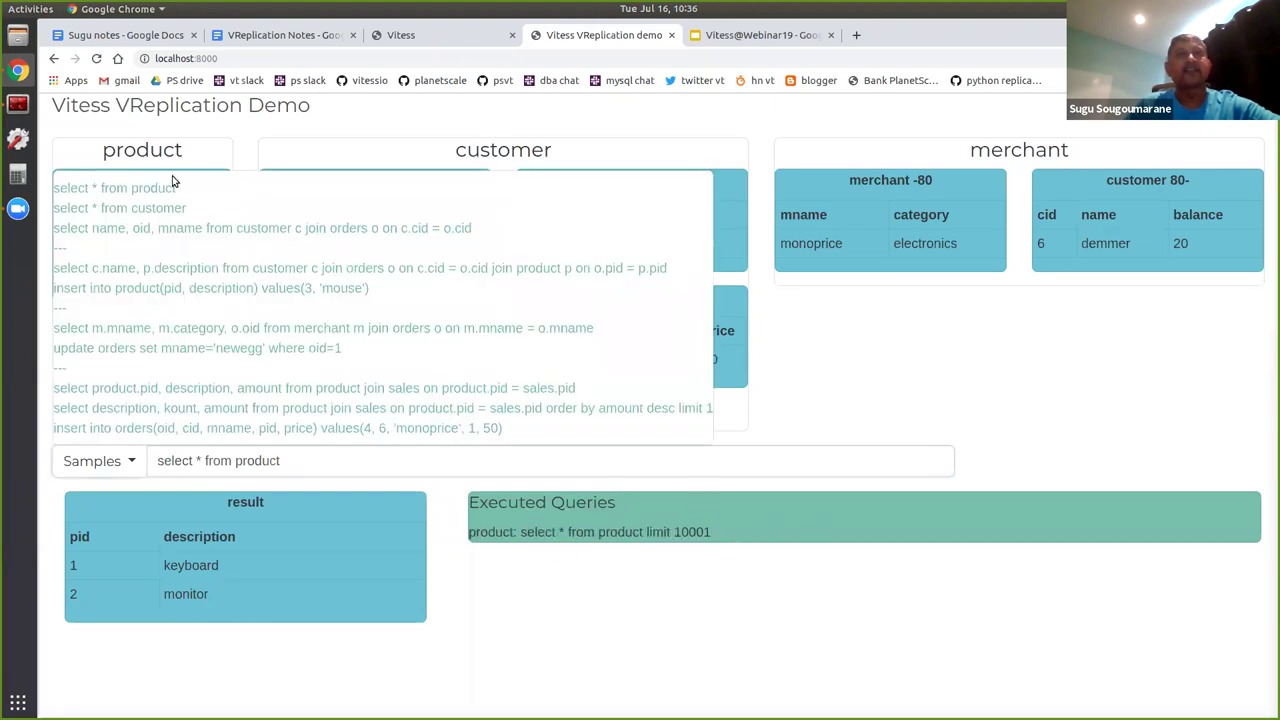
pyautogui.click(171, 207)
pyautogui.click(358, 460)
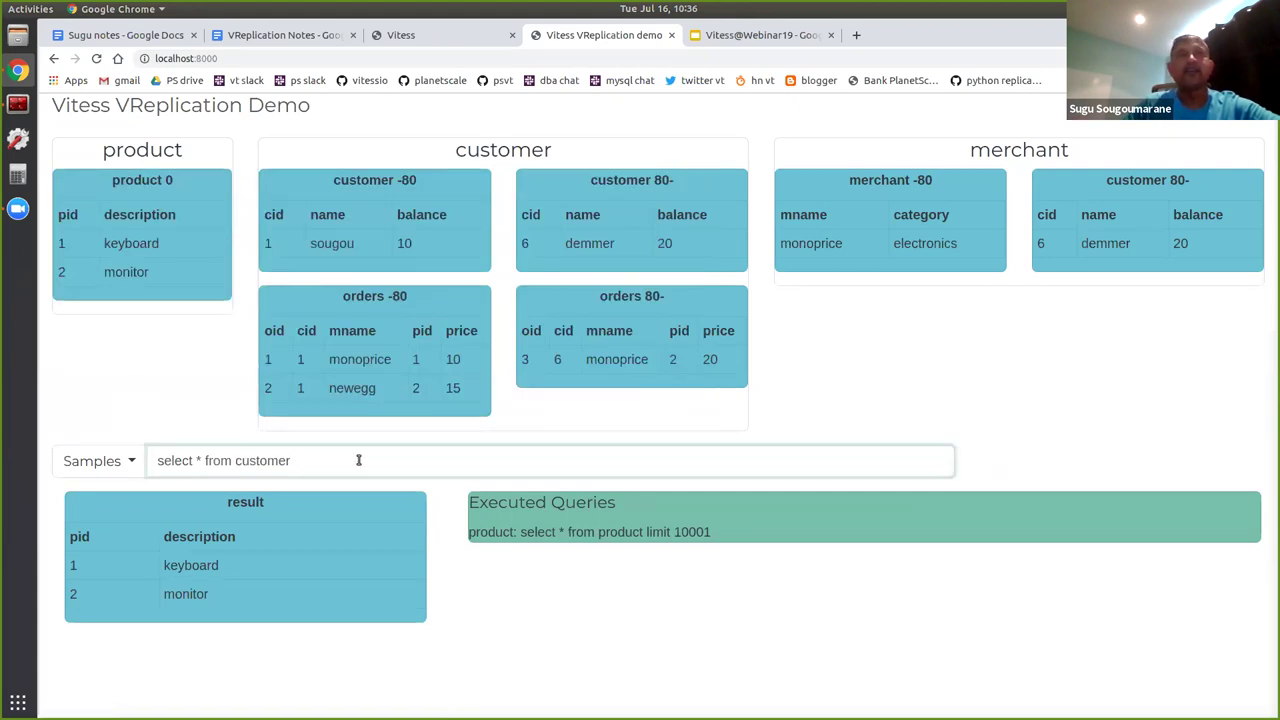
pyautogui.press('Return')
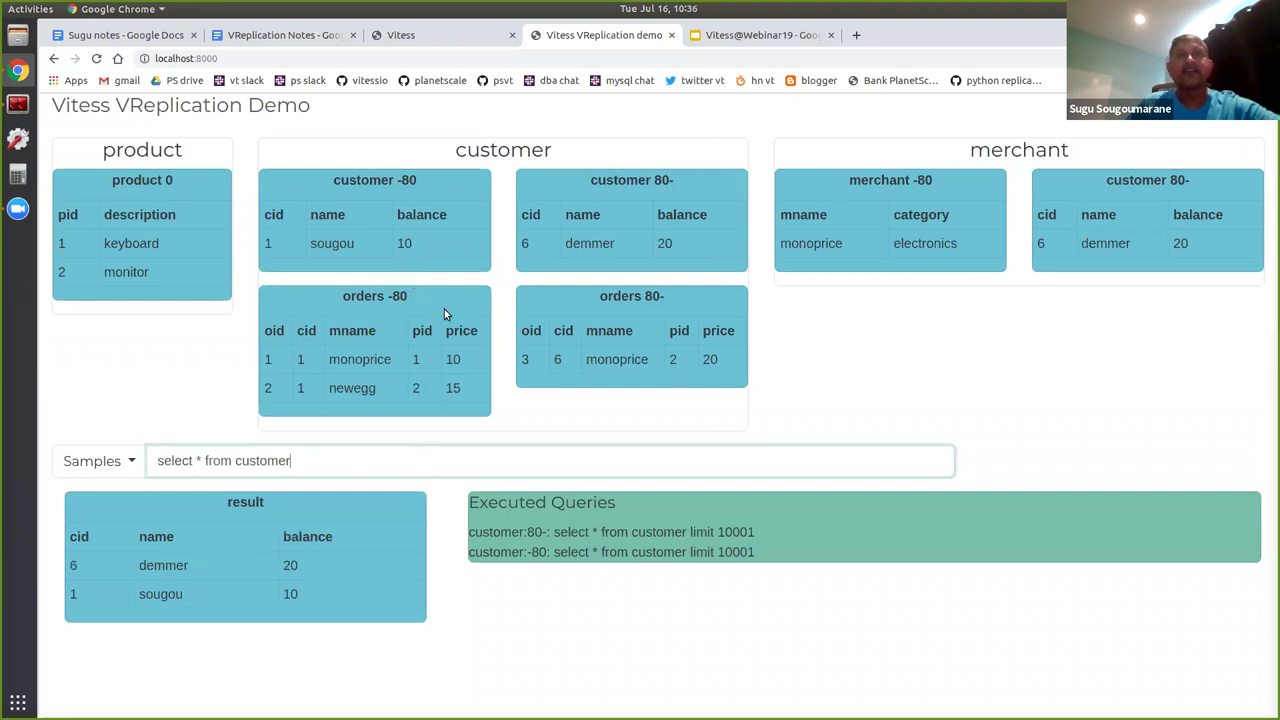
pyautogui.moveTo(469, 532); pyautogui.dragTo(812, 547)
pyautogui.click(272, 566)
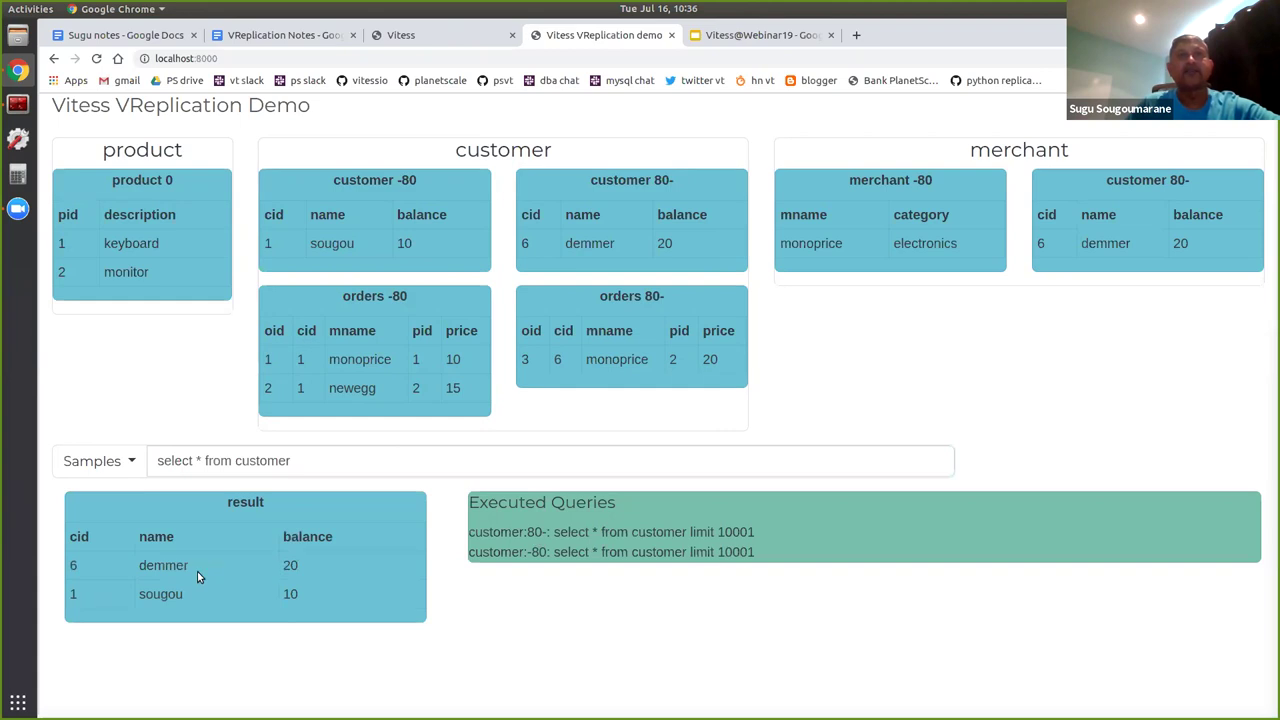
# Run the sample query "select name, oid, mname from customer c join orders o on c.cid = o.cid"
pyautogui.click(128, 463)
pyautogui.click(178, 229)
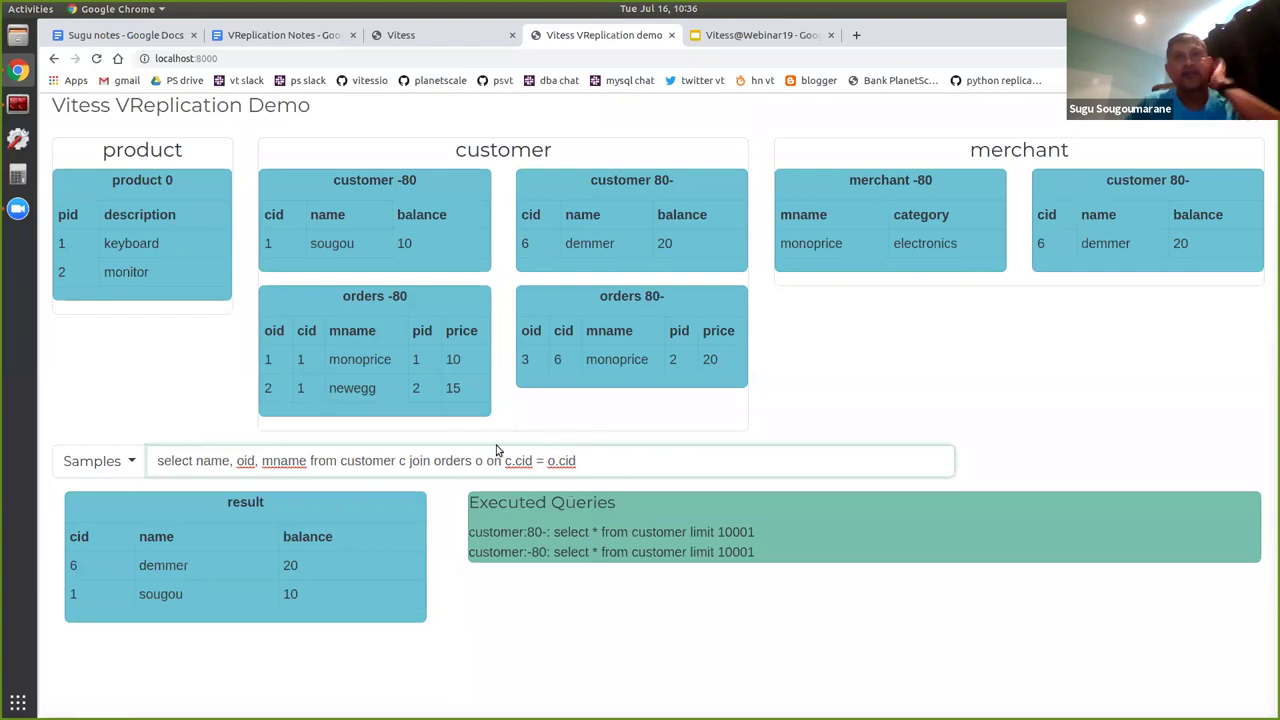
pyautogui.moveTo(340, 461); pyautogui.dragTo(459, 466)
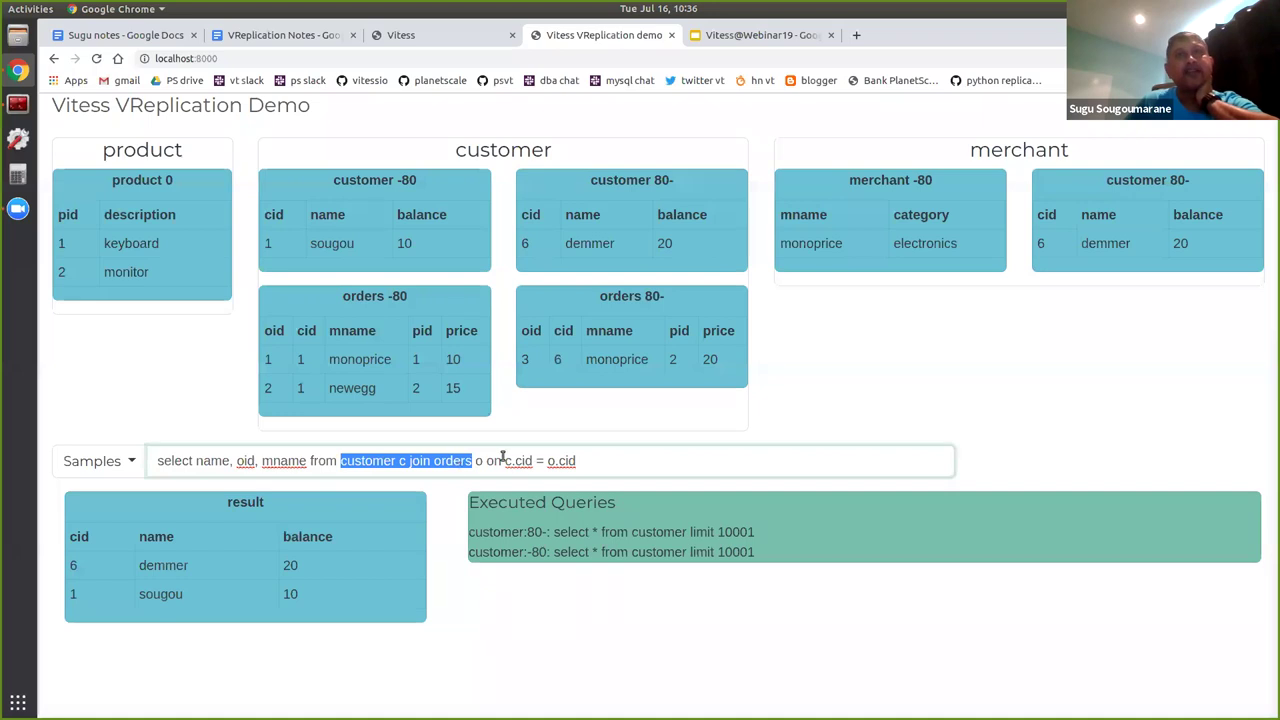
pyautogui.moveTo(501, 461); pyautogui.dragTo(598, 462)
pyautogui.click(616, 462)
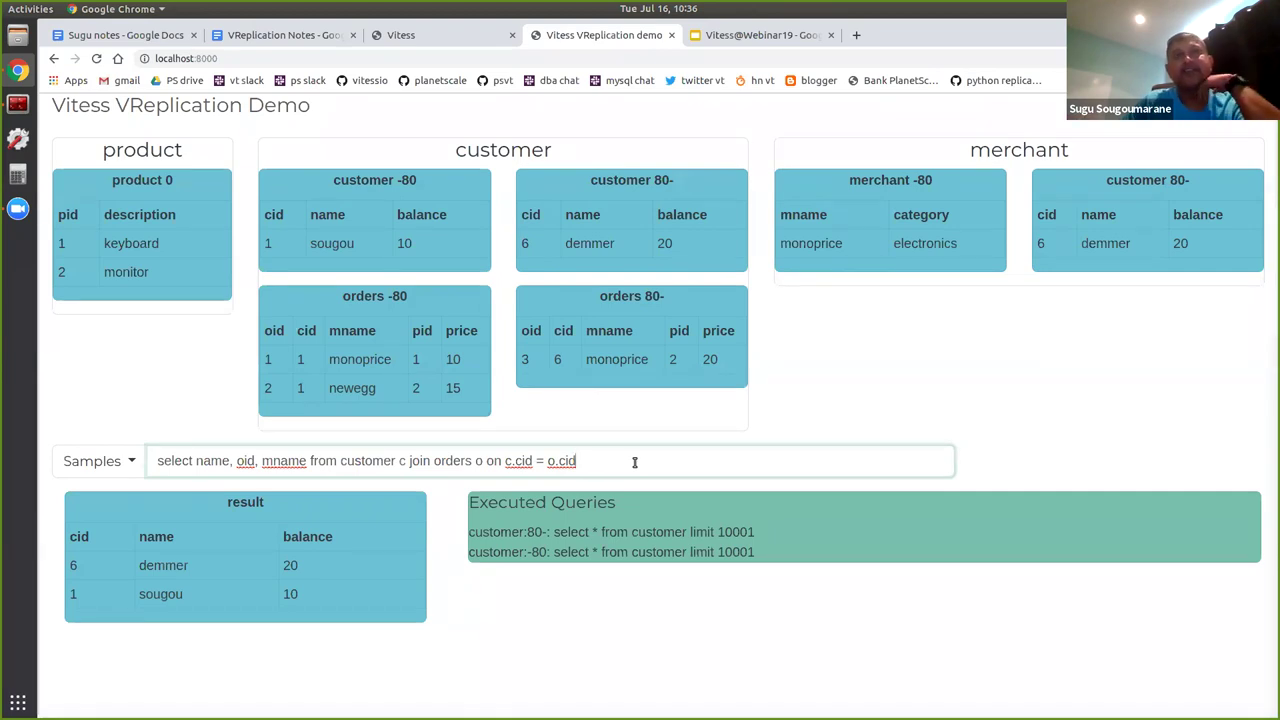
pyautogui.press('Return')
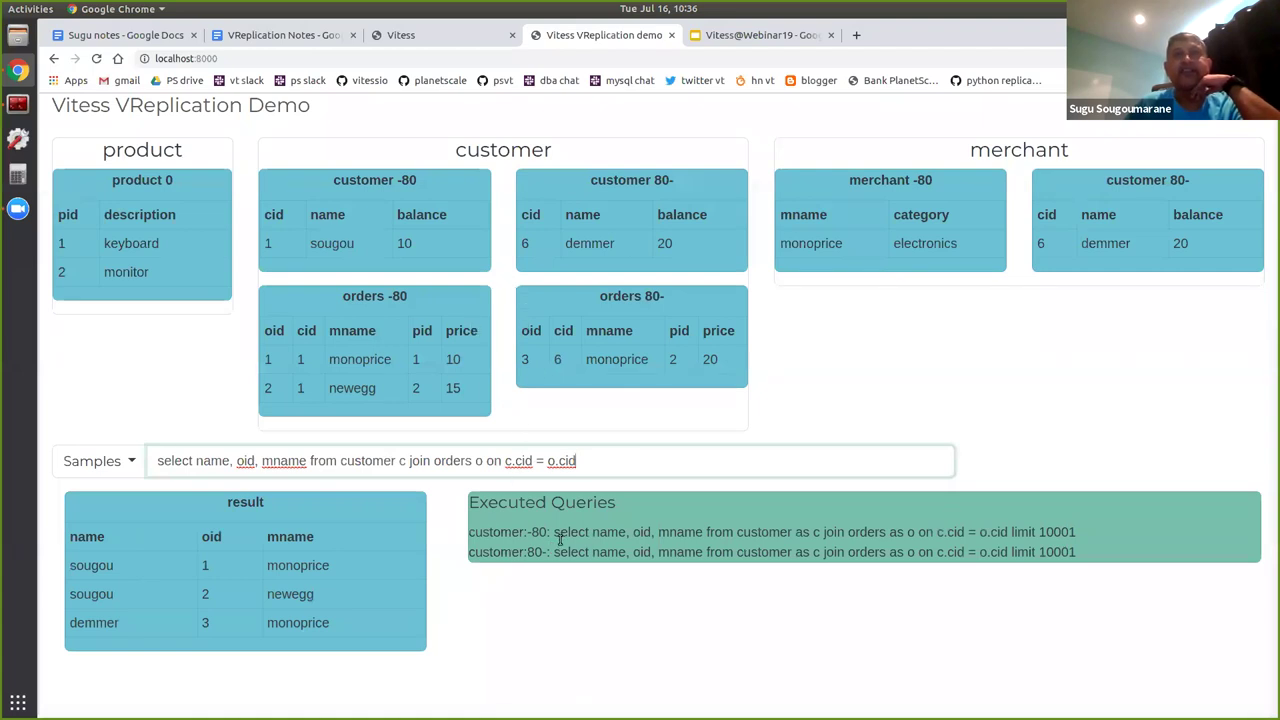
# Examine the SQL sent to each customer shard for the customer and orders join
pyautogui.moveTo(554, 532); pyautogui.dragTo(1065, 534)
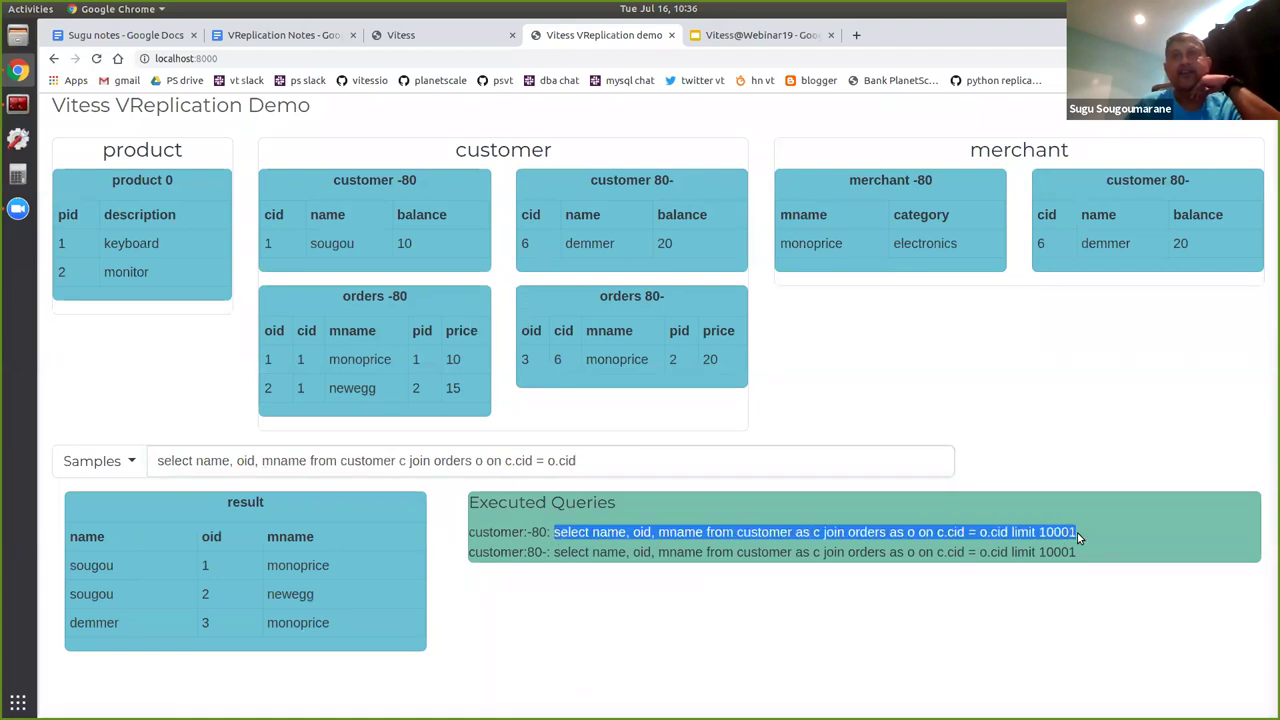
pyautogui.moveTo(550, 552); pyautogui.dragTo(1120, 541)
pyautogui.click(1117, 548)
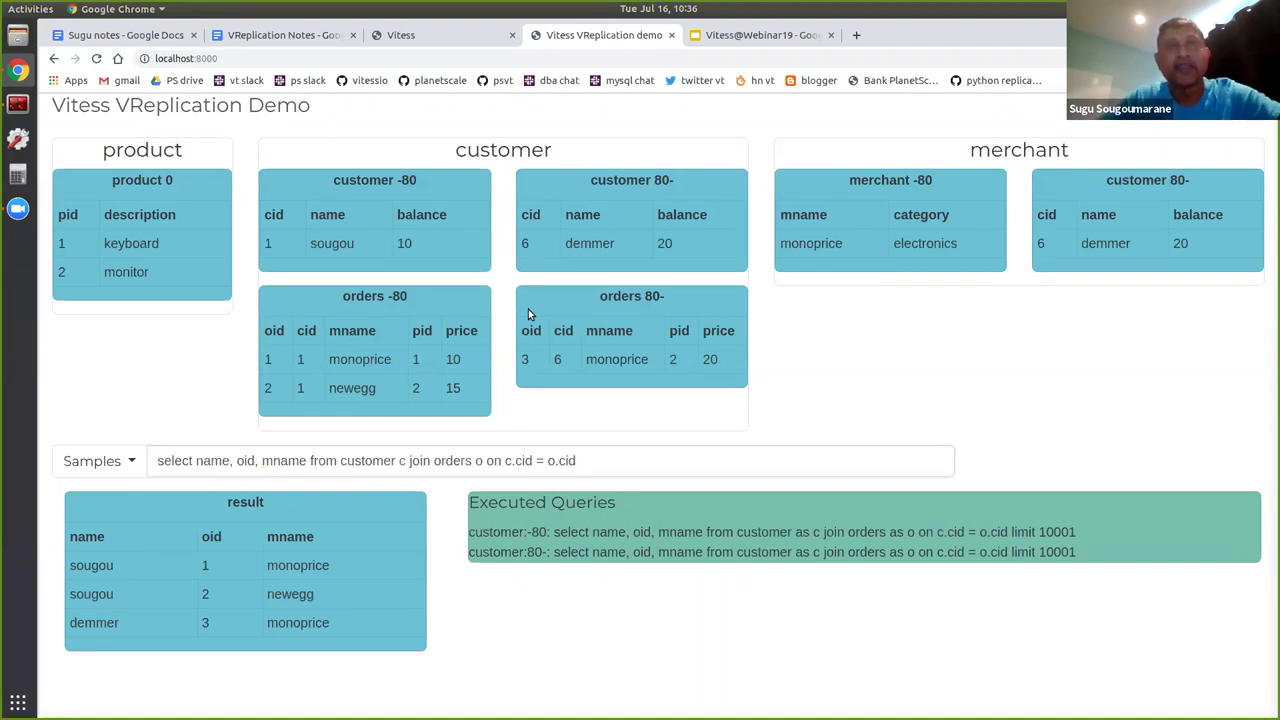
# Run the sample query "select c.name, p.description from customer c join orders o on c.cid = o.cid join product p on o.pid = p.pid"
pyautogui.click(129, 457)
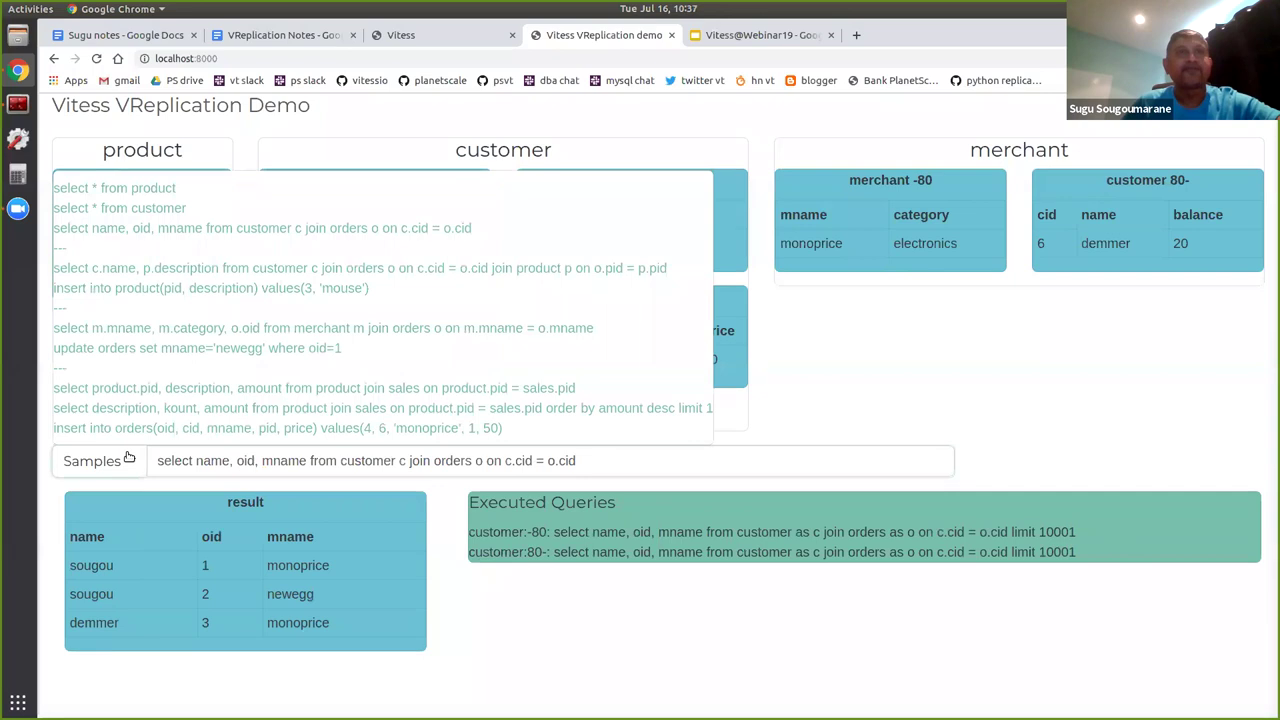
pyautogui.click(207, 270)
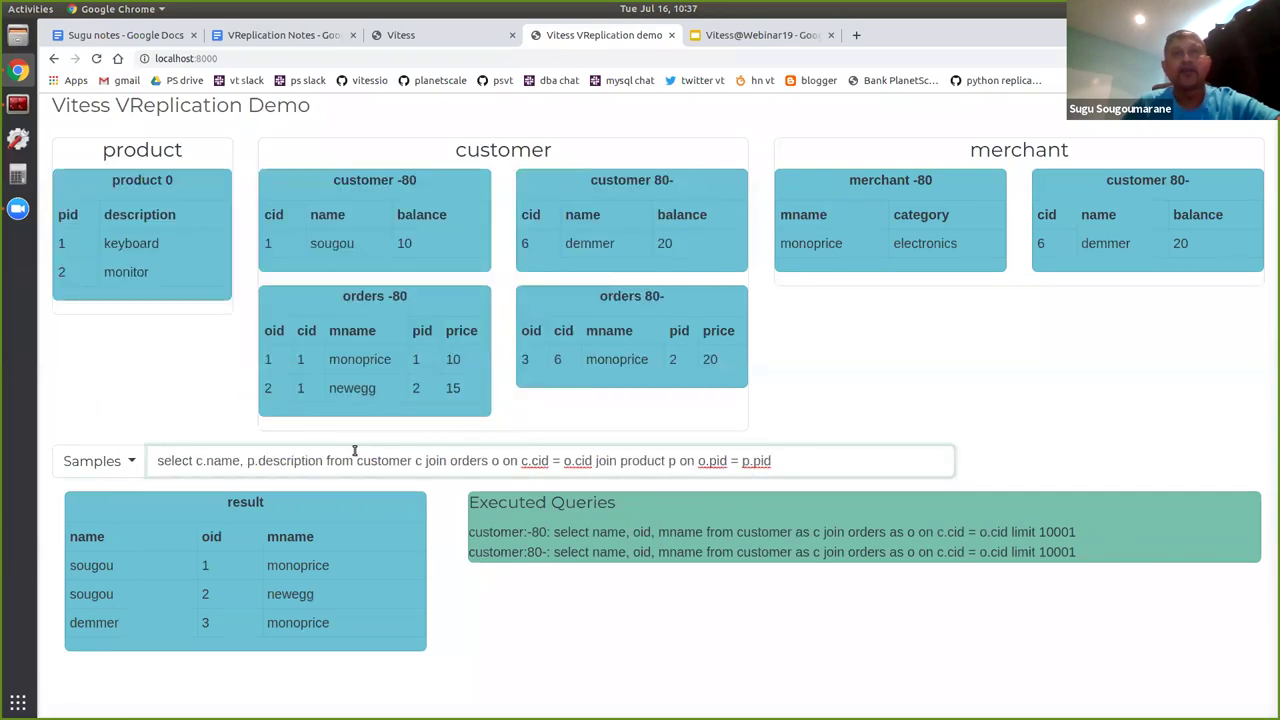
pyautogui.moveTo(357, 461); pyautogui.dragTo(789, 464)
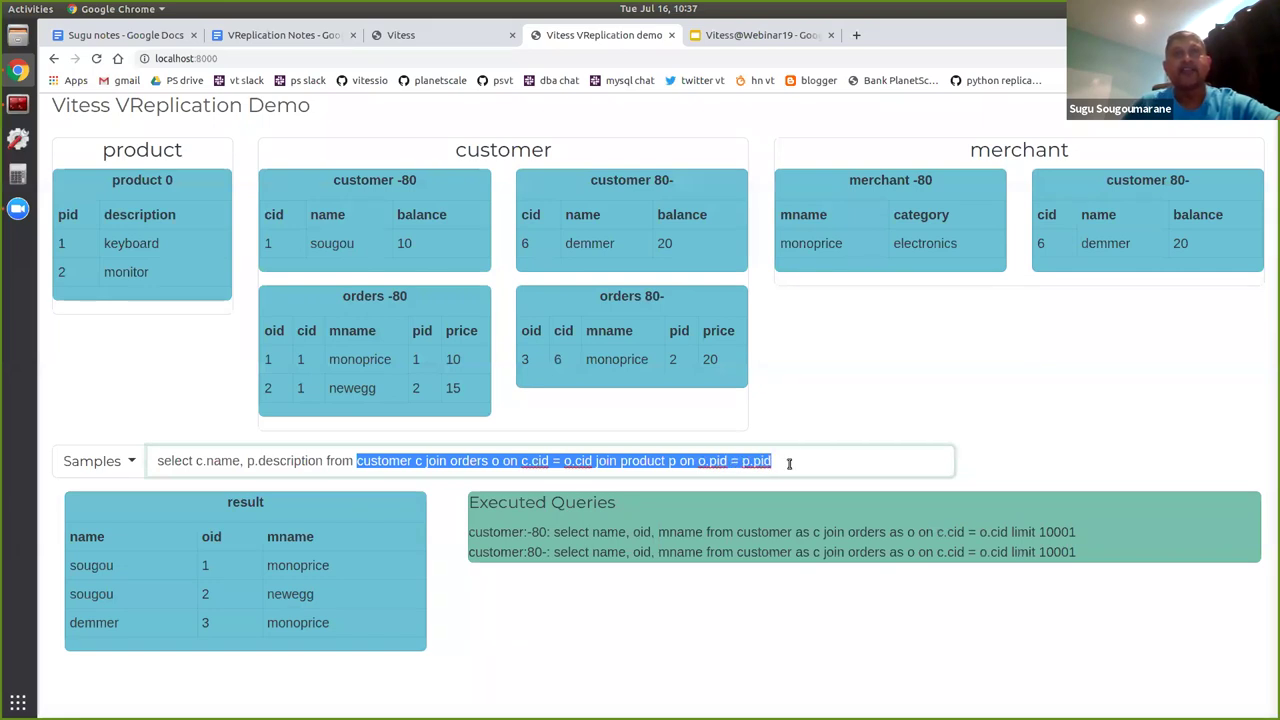
pyautogui.click(789, 464)
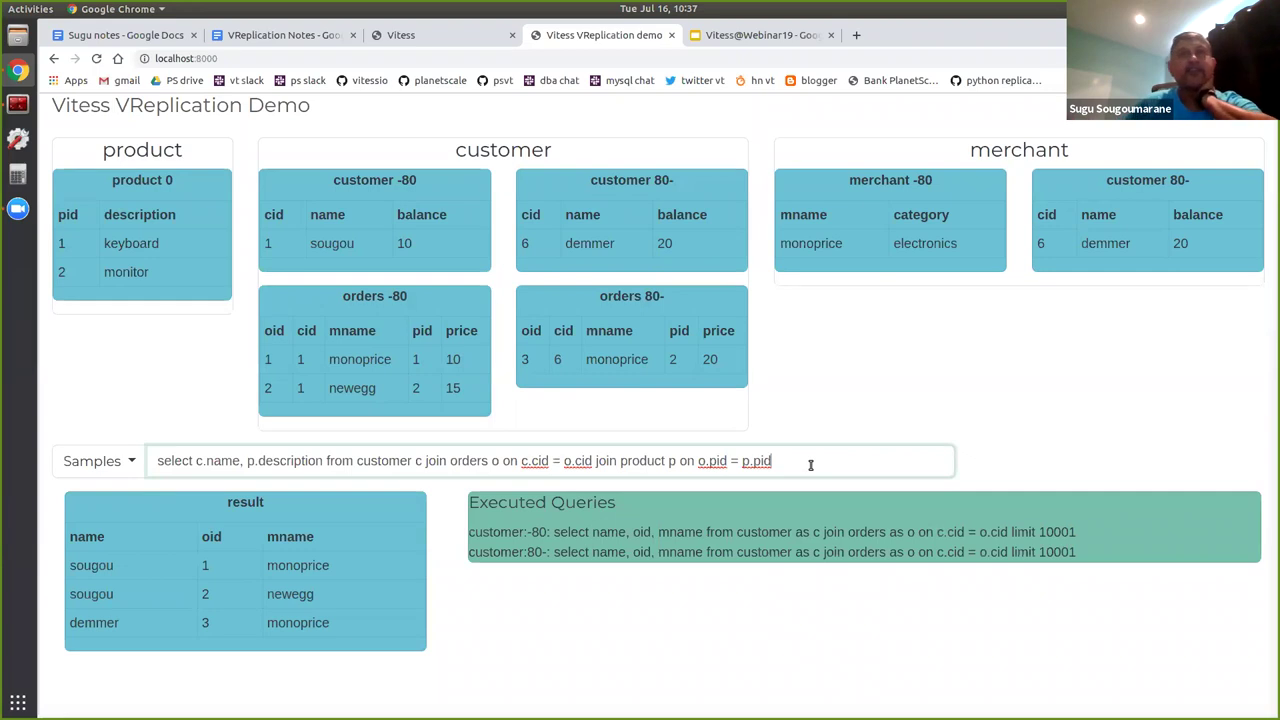
pyautogui.press('Return')
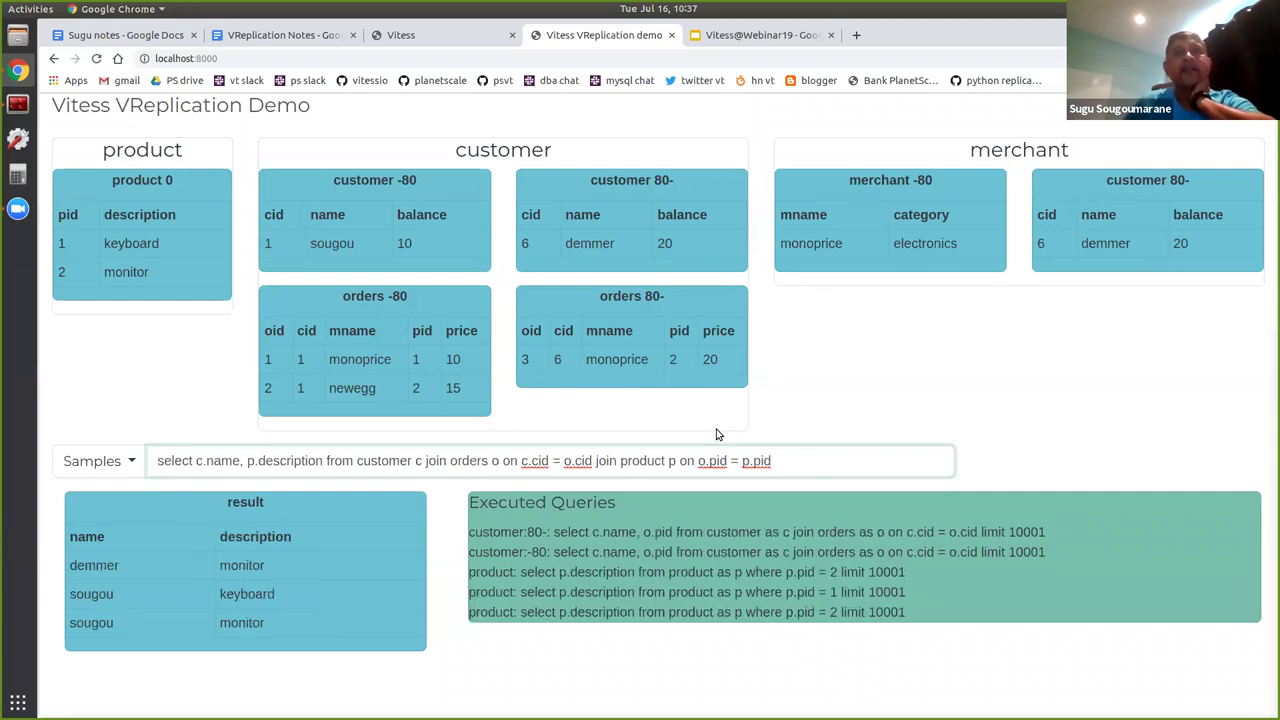
# Examine how the three-table join was split into customer shard queries and product lookups, comparing them with the product table rows
pyautogui.click(469, 533)
pyautogui.moveTo(469, 533); pyautogui.dragTo(1039, 553)
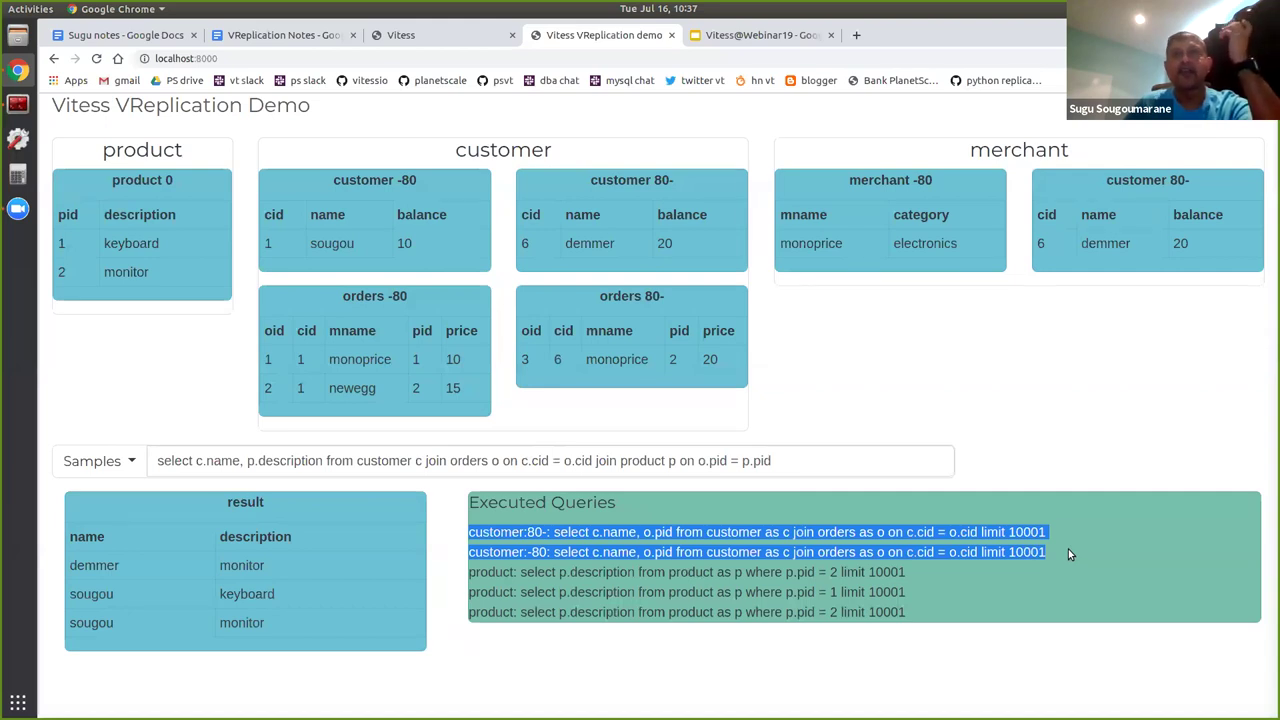
pyautogui.click(652, 544)
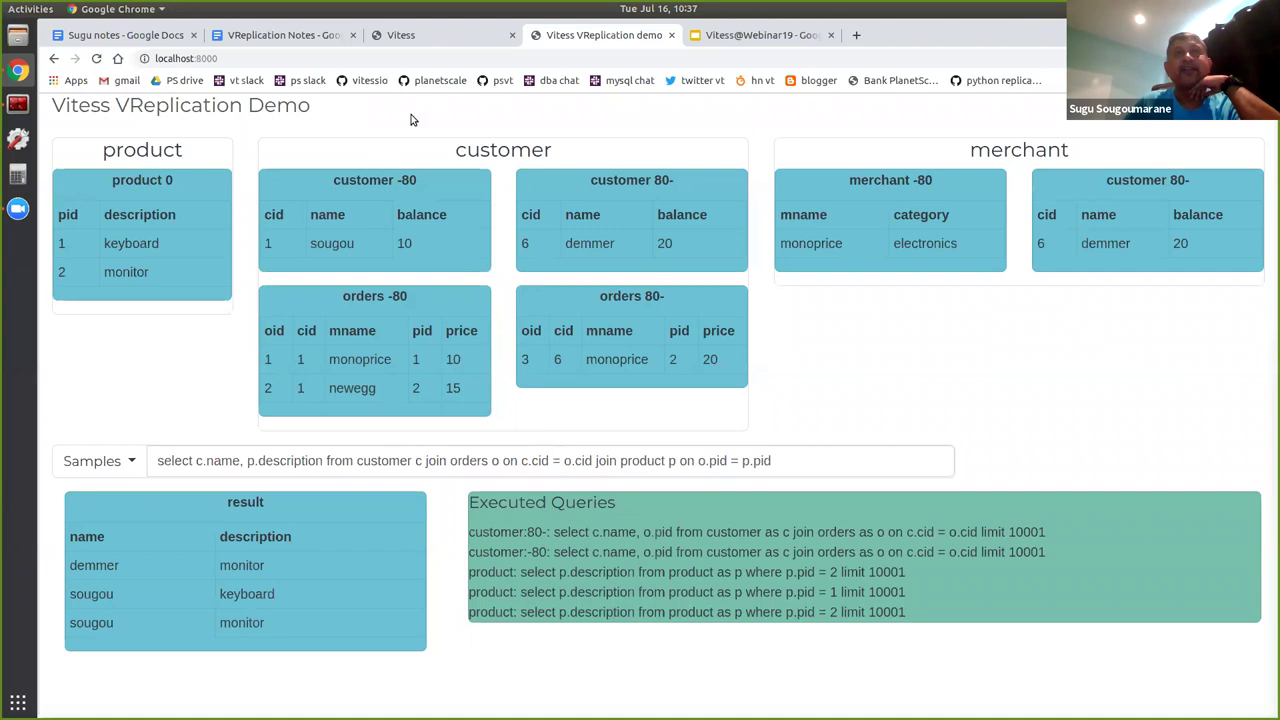
pyautogui.doubleClick(114, 247)
pyautogui.click(120, 275)
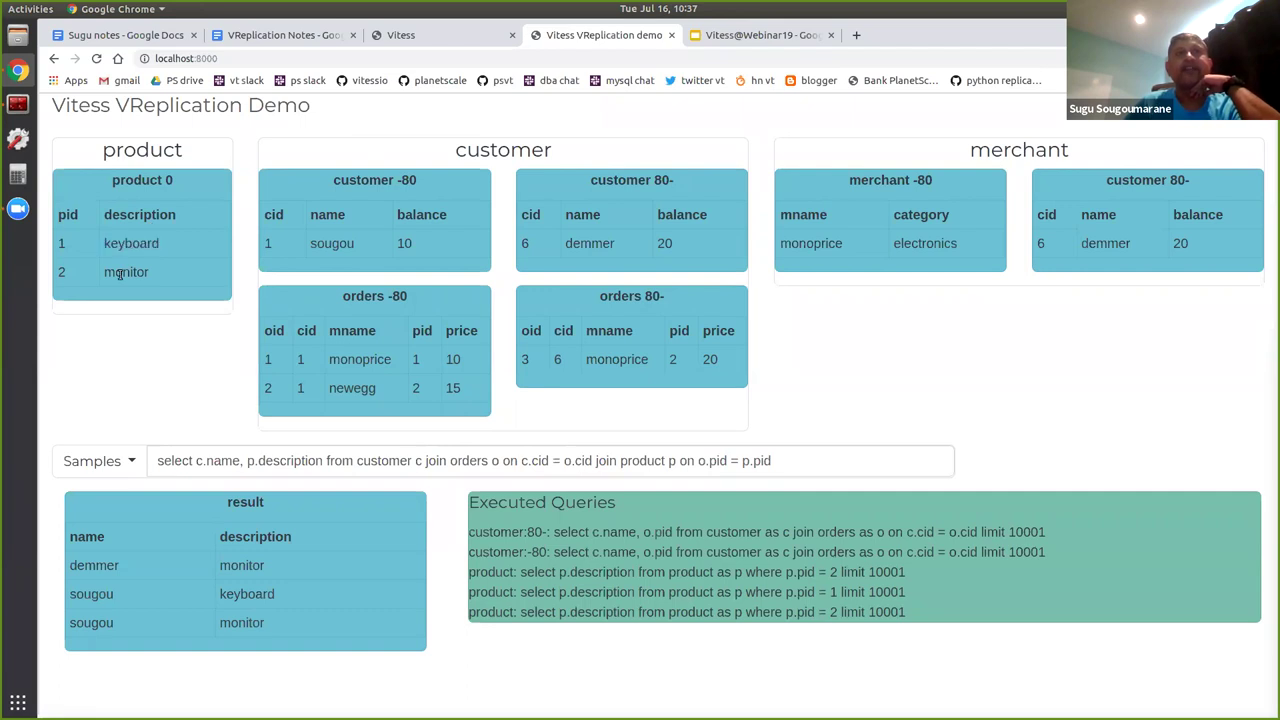
pyautogui.moveTo(470, 572); pyautogui.dragTo(925, 625)
pyautogui.click(1020, 615)
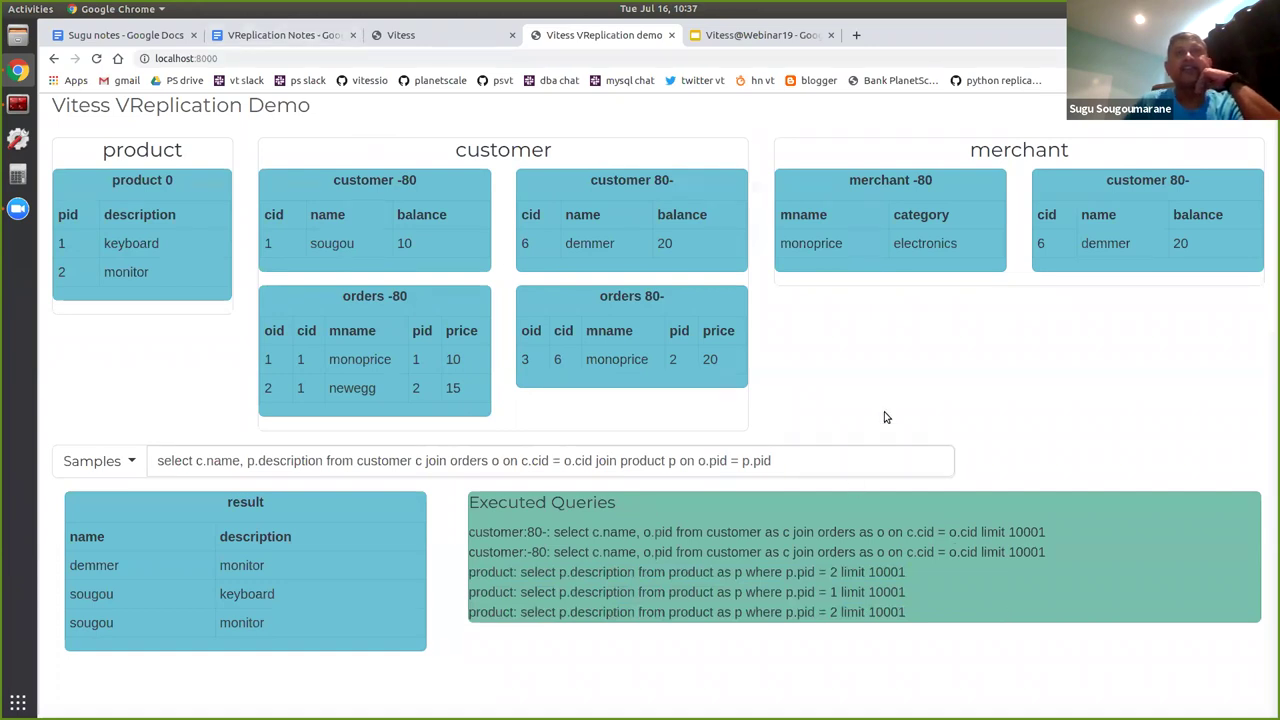
pyautogui.click(822, 461)
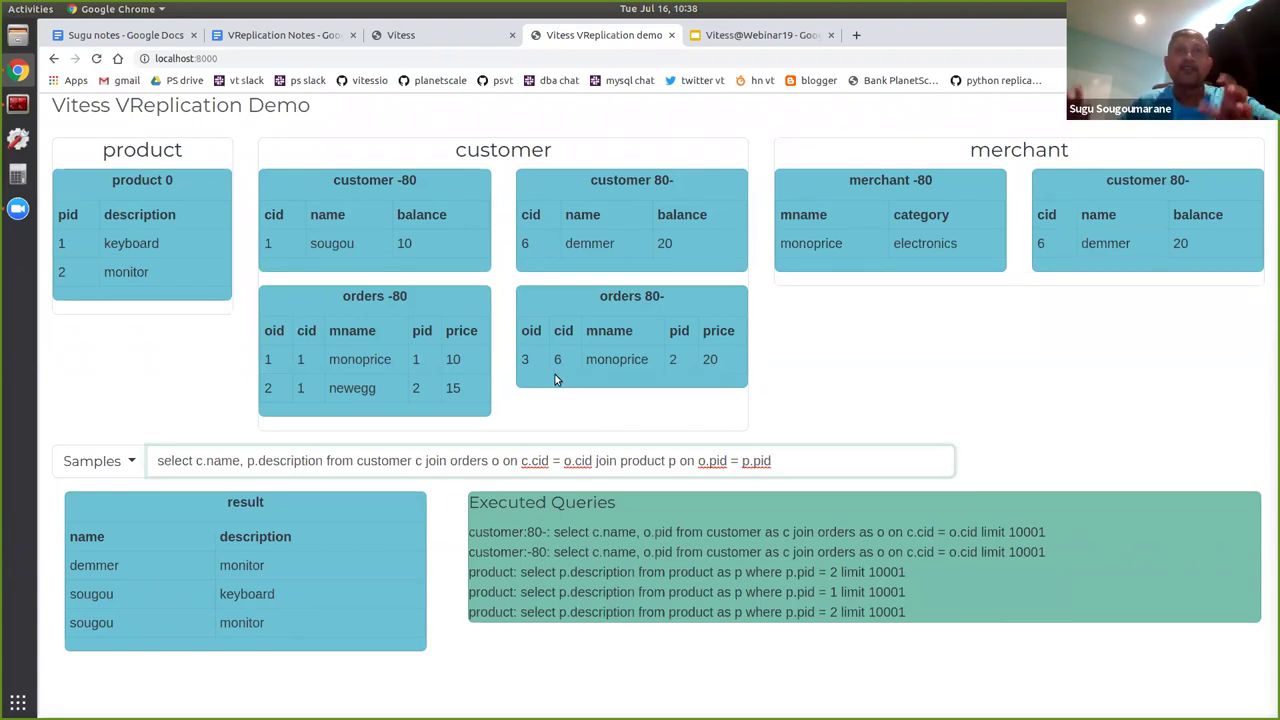
# Switch to the terminal and print the contents of commands.txt
pyautogui.hotkey('alt', 'Tab')
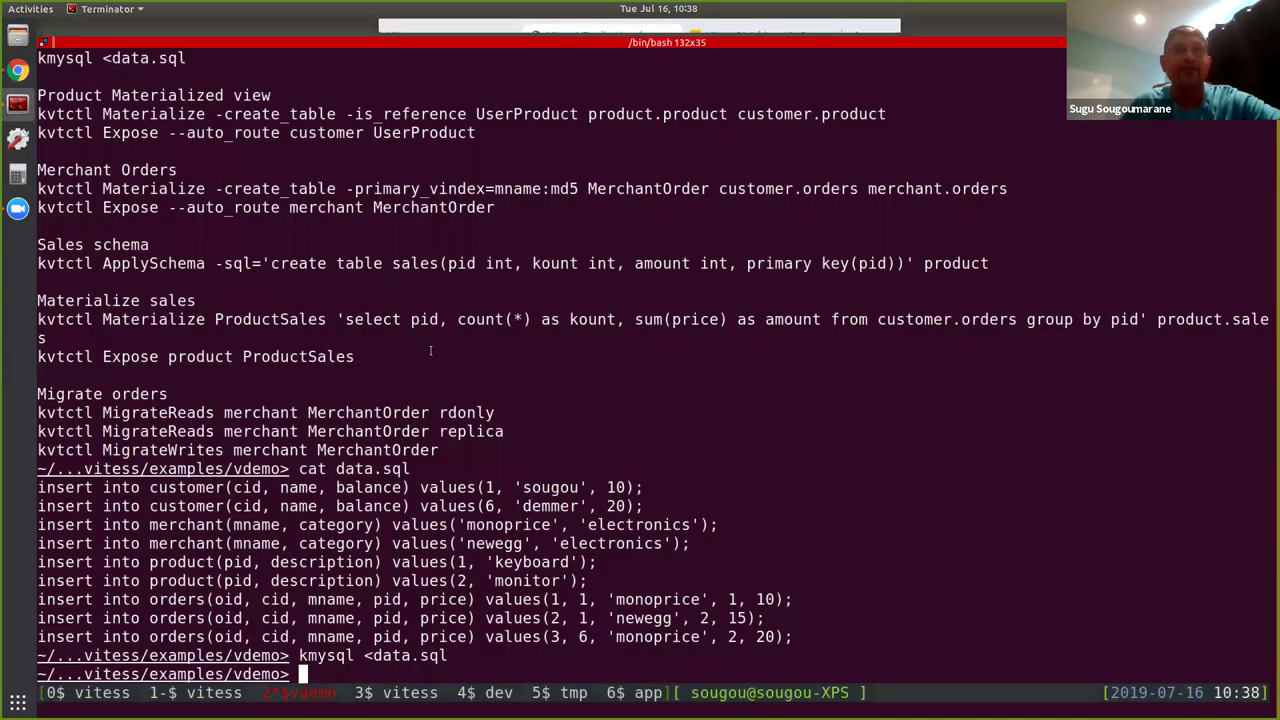
pyautogui.write('cat ')
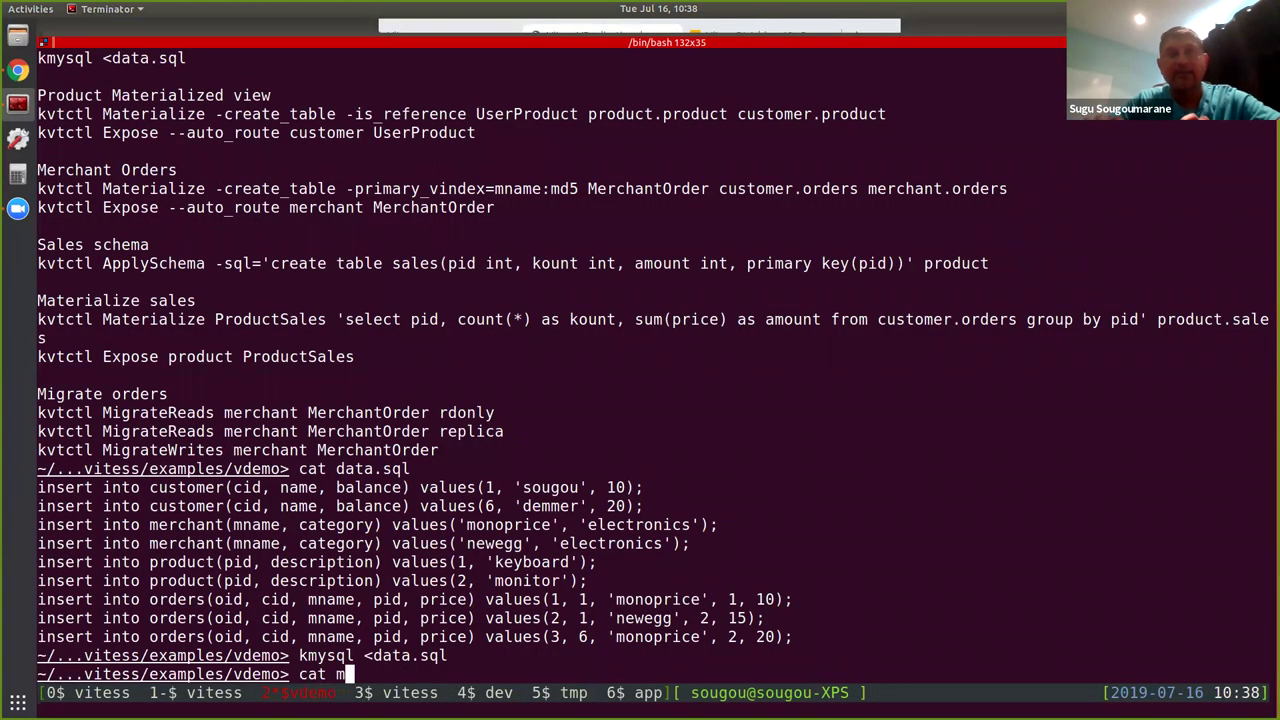
pyautogui.write('com')
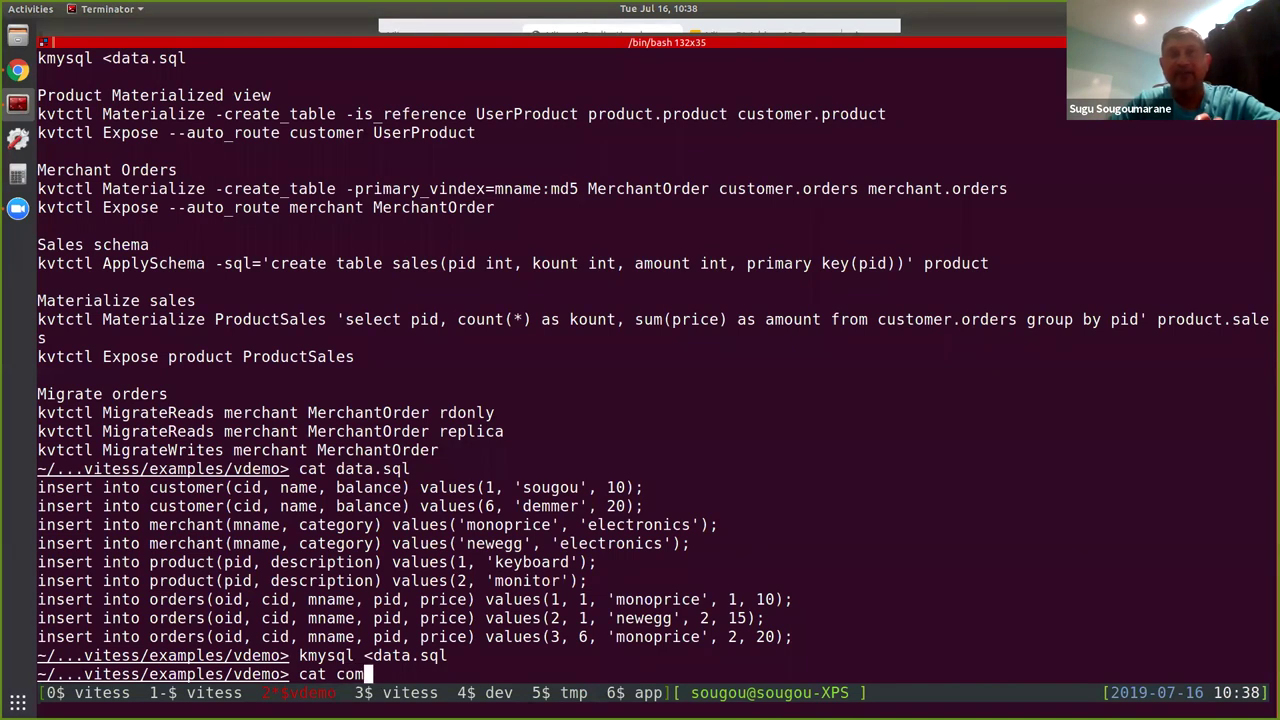
pyautogui.press('Tab')
pyautogui.press('Return')
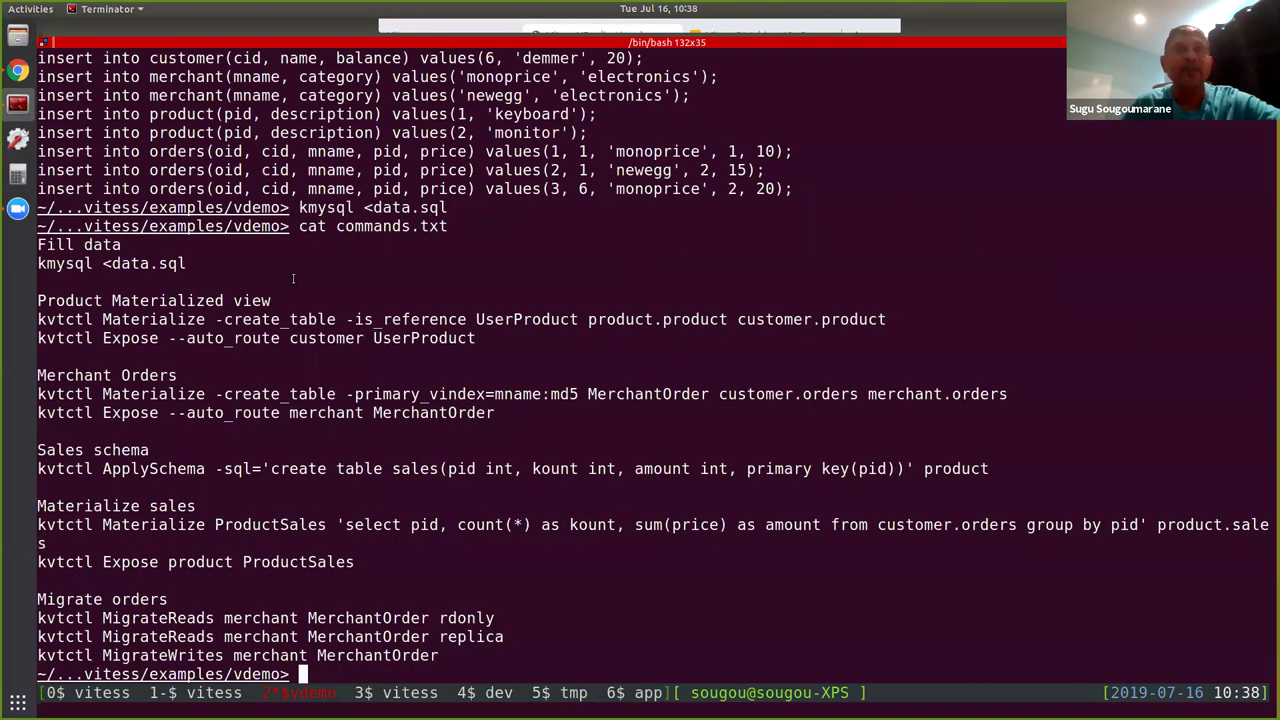
# Examine the UserProduct Materialize command, including its customer.product target and the -is_reference and -create_table options
pyautogui.tripleClick(316, 319)
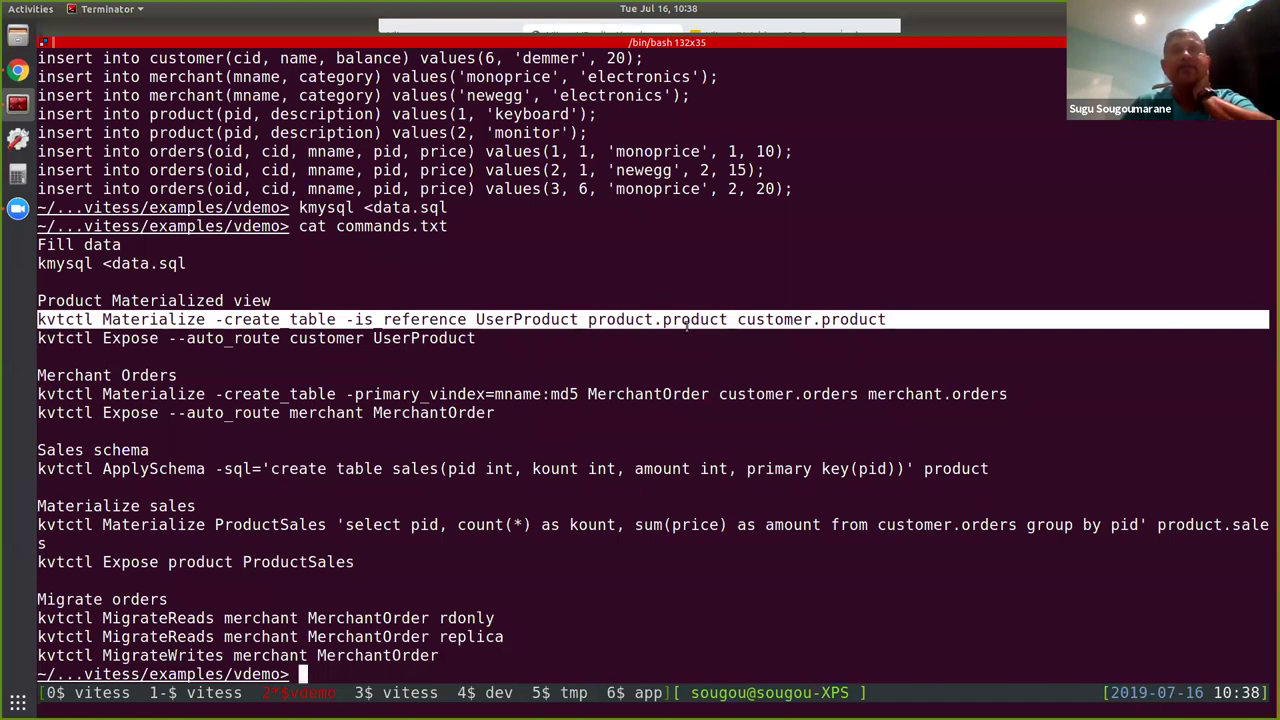
pyautogui.doubleClick(741, 319)
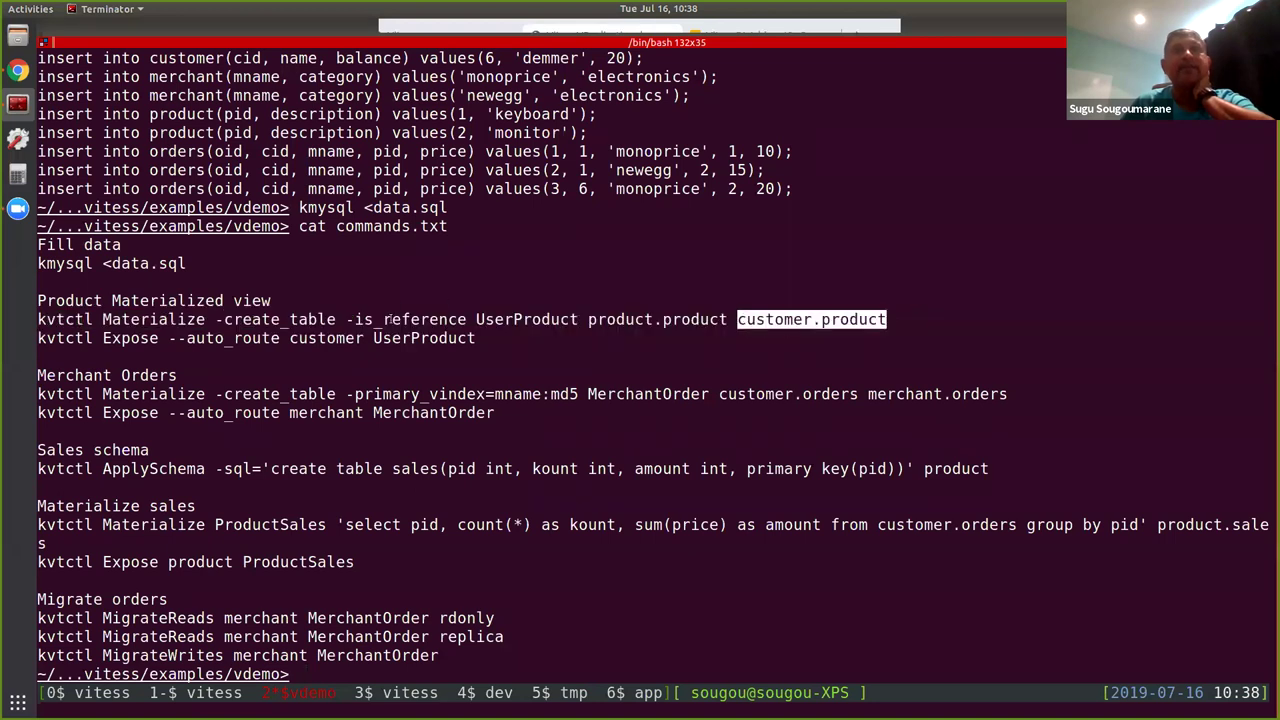
pyautogui.moveTo(347, 319); pyautogui.dragTo(467, 320)
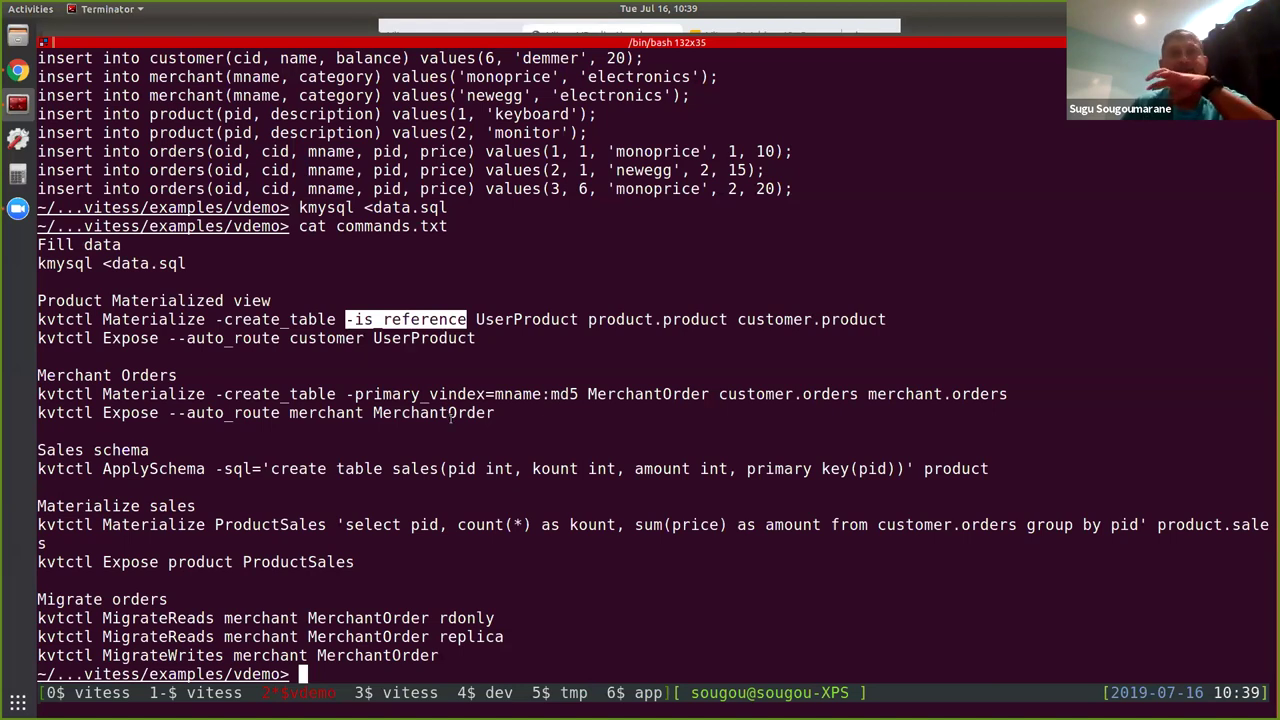
pyautogui.doubleClick(265, 318)
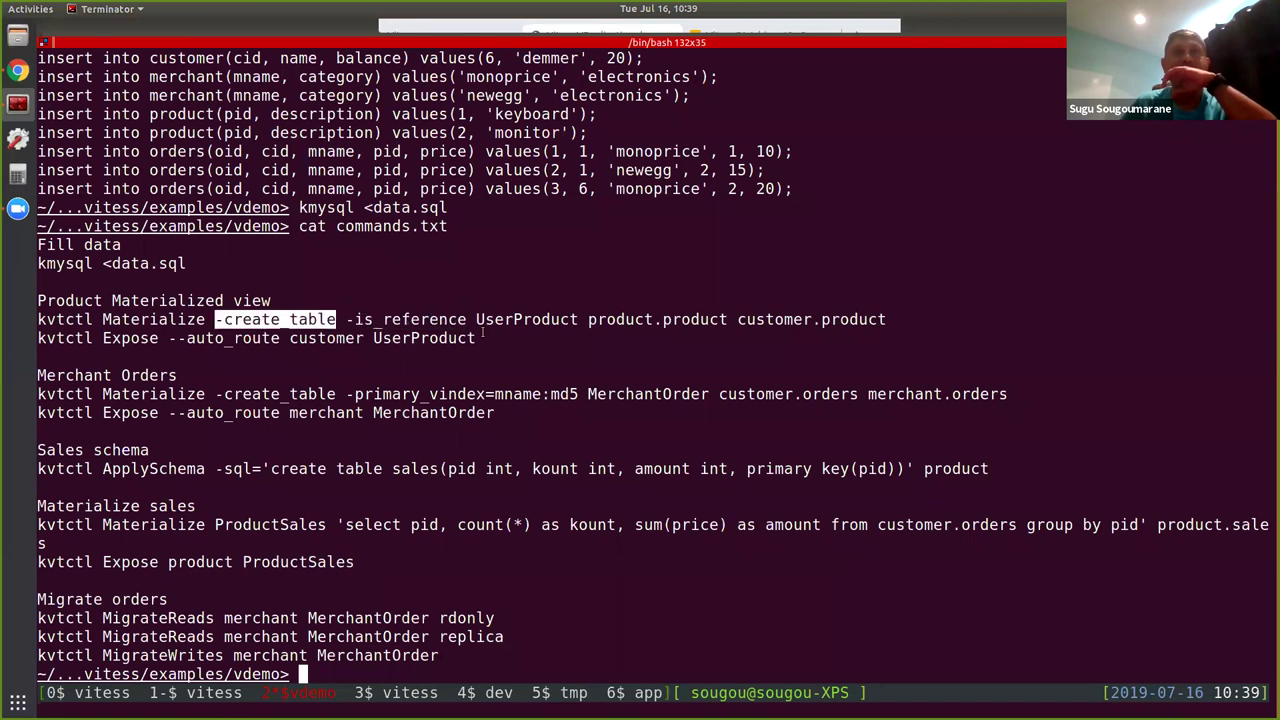
# Run "kvtctl Materialize -create_table -is_reference UserProduct product.product customer.product" and reload the demo page in Chrome
pyautogui.tripleClick(531, 319)
pyautogui.middleClick(553, 330)
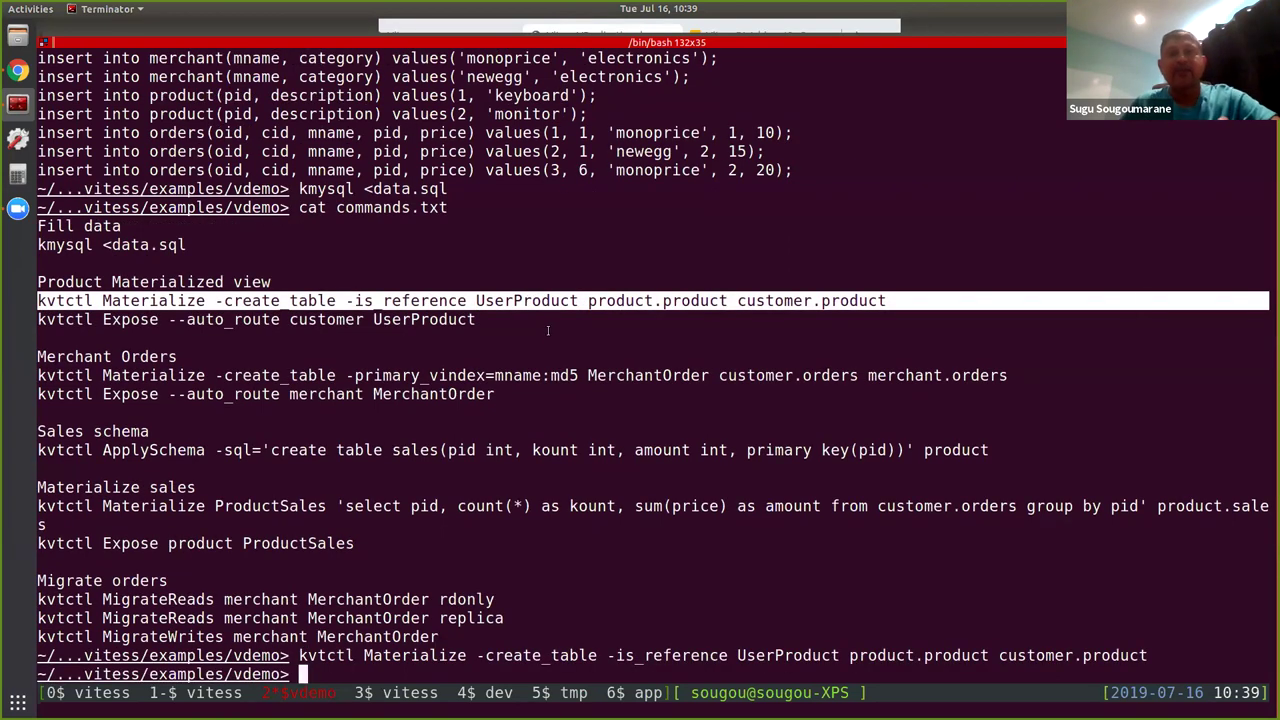
pyautogui.hotkey('alt', 'Tab')
pyautogui.click(97, 58)
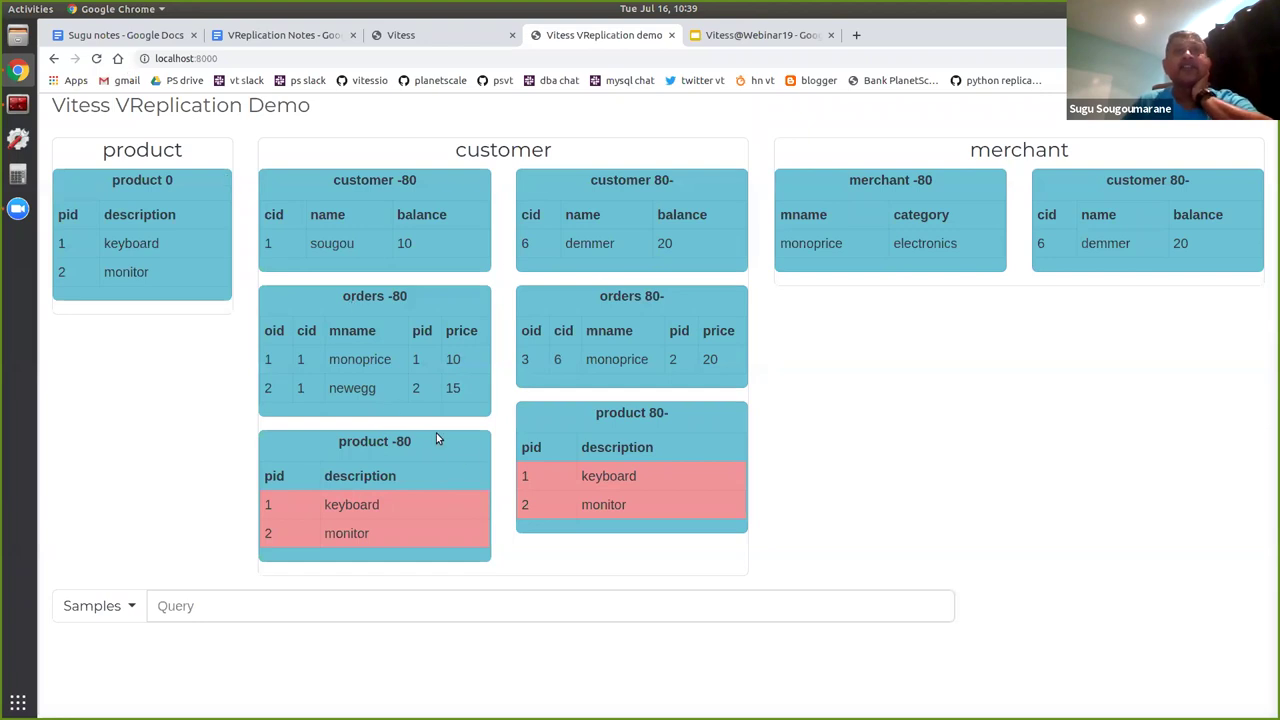
# Rerun the sample join of customer, orders and product, and check which keyspaces its executed queries were sent to
pyautogui.click(107, 606)
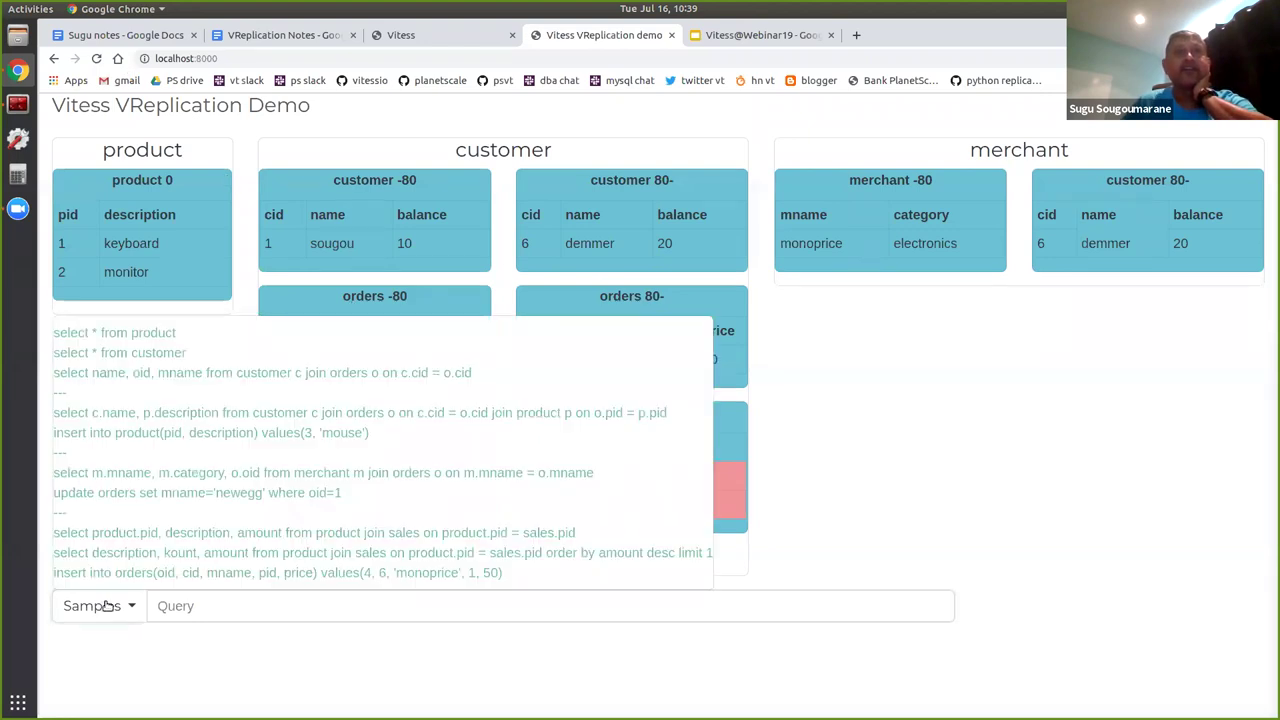
pyautogui.click(205, 413)
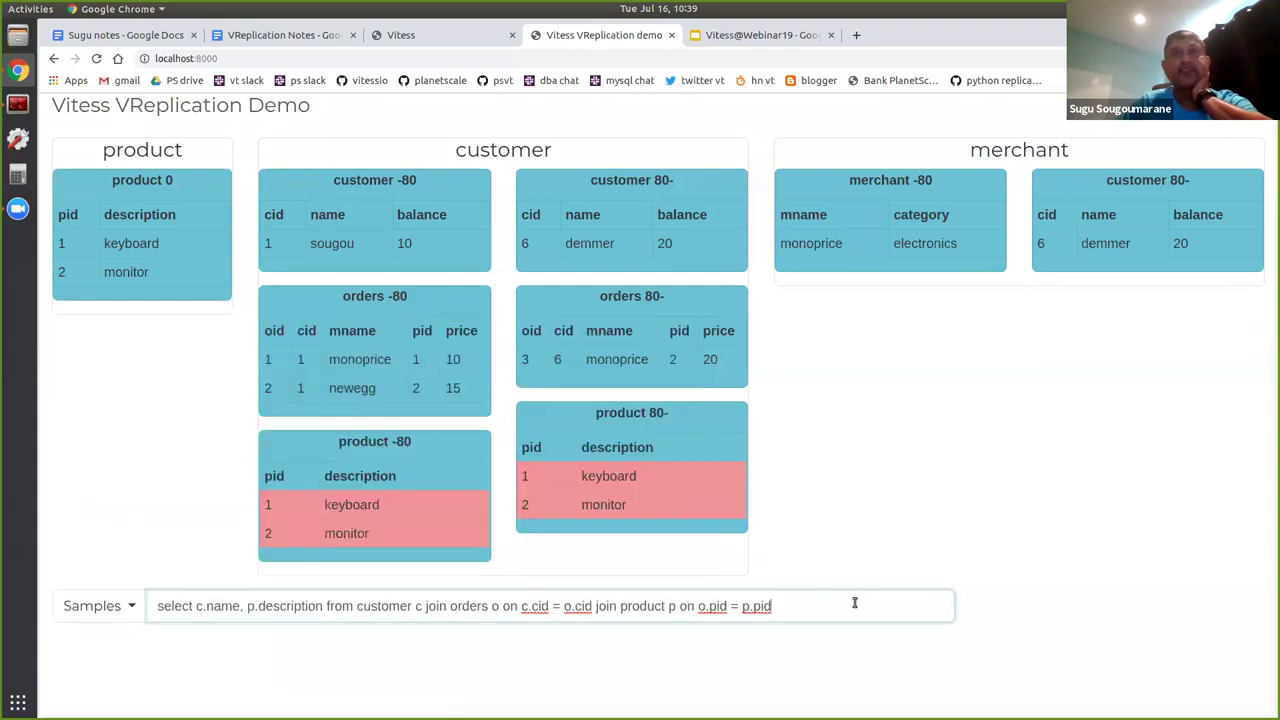
pyautogui.press('Return')
pyautogui.scroll(-2, 865, 617)
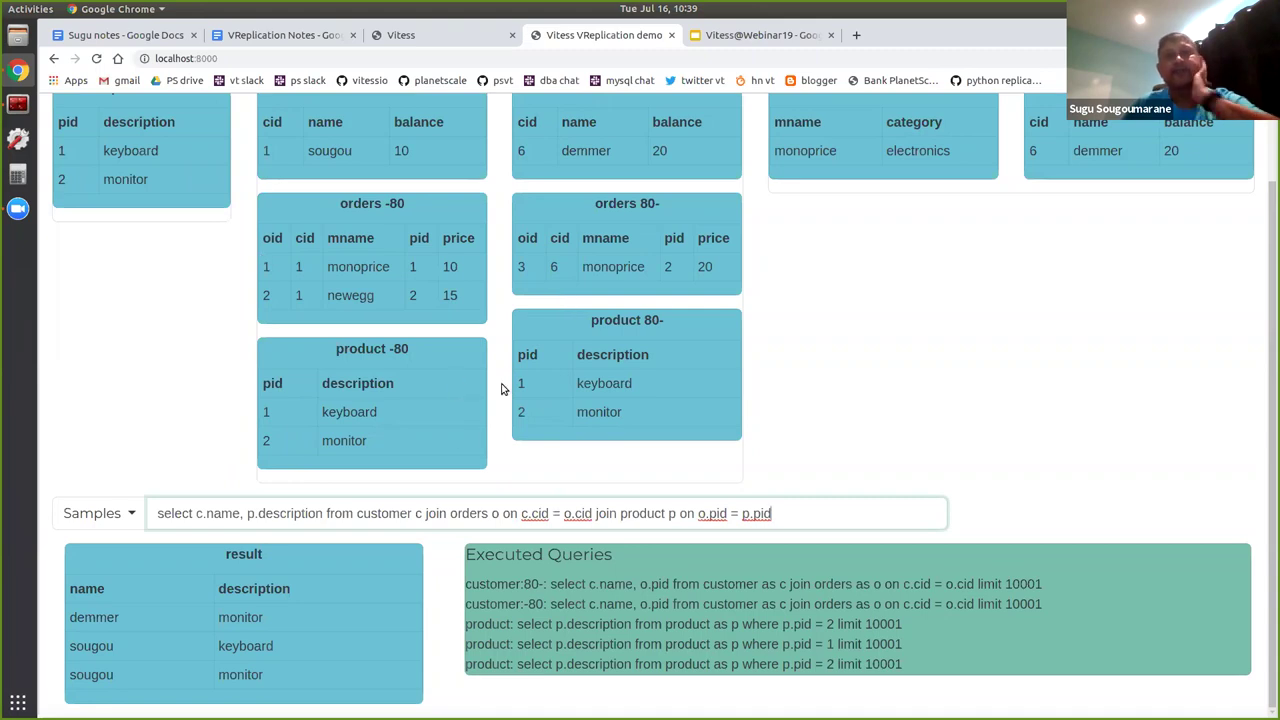
# Switch to the terminal and try to run "kvtctl Expose --auto_route merchant MerchantOrder"
pyautogui.hotkey('alt', 'Tab')
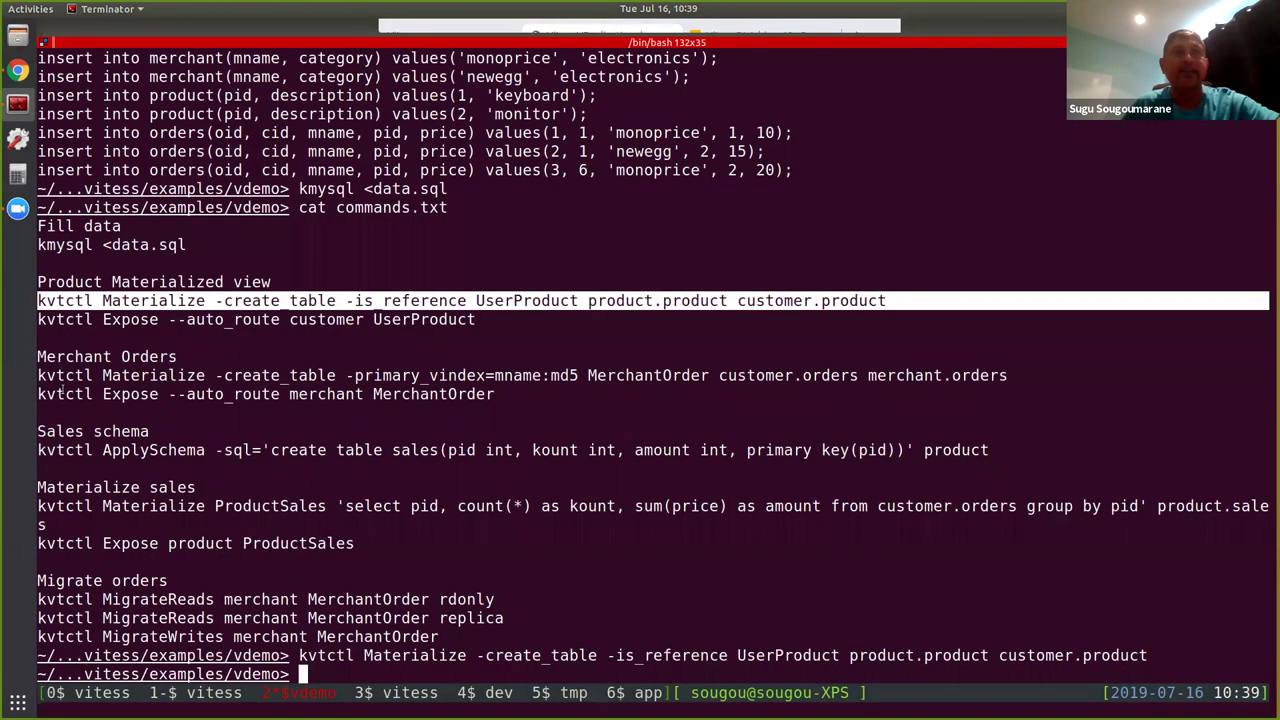
pyautogui.tripleClick(62, 394)
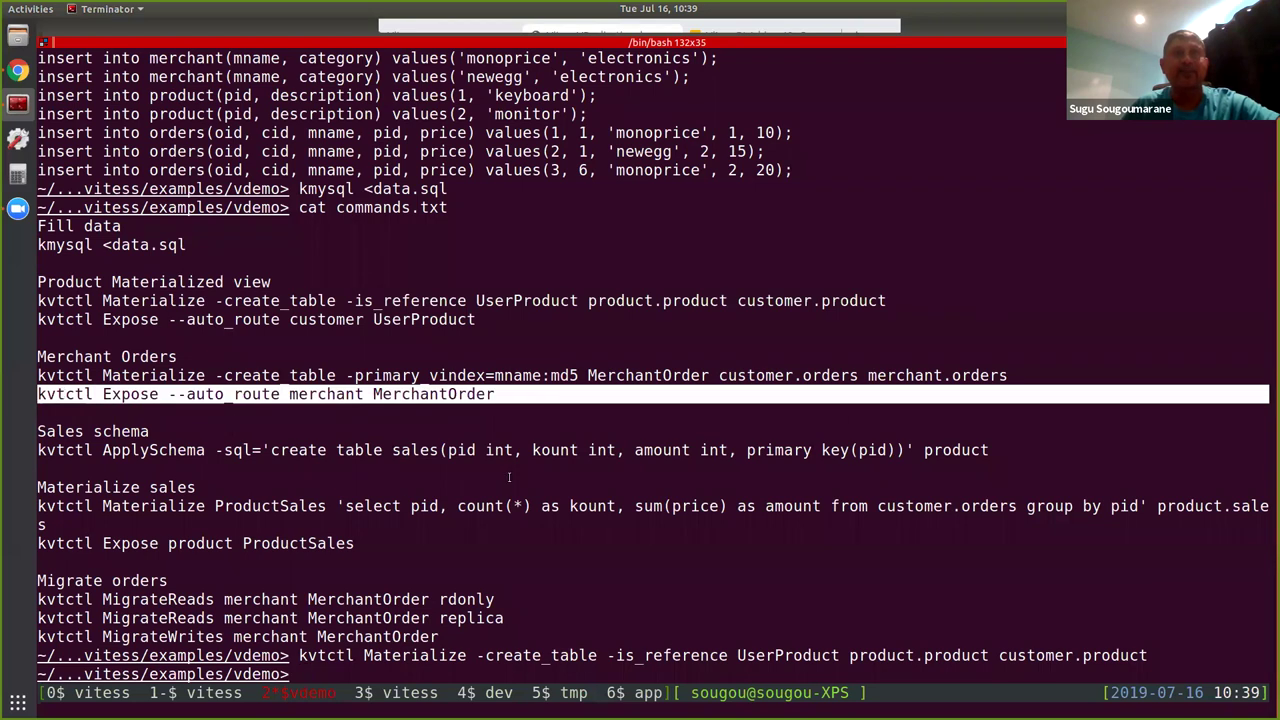
pyautogui.middleClick(501, 474)
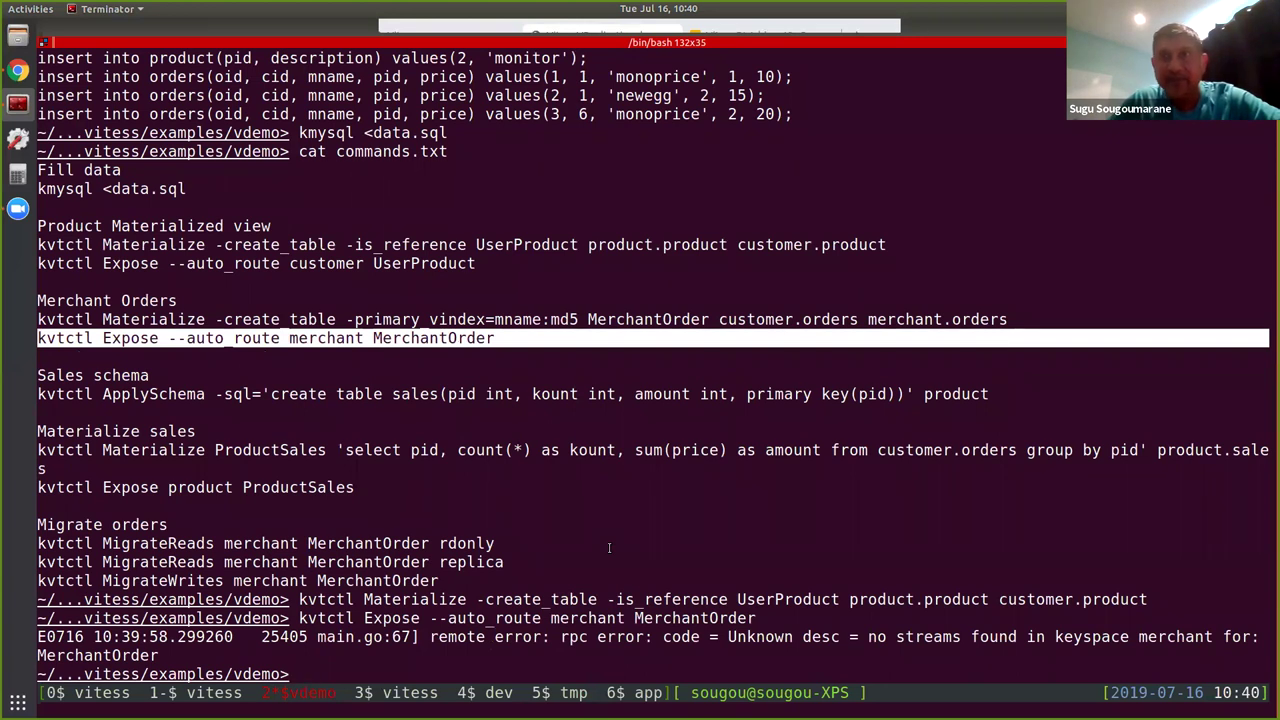
pyautogui.press('Up')
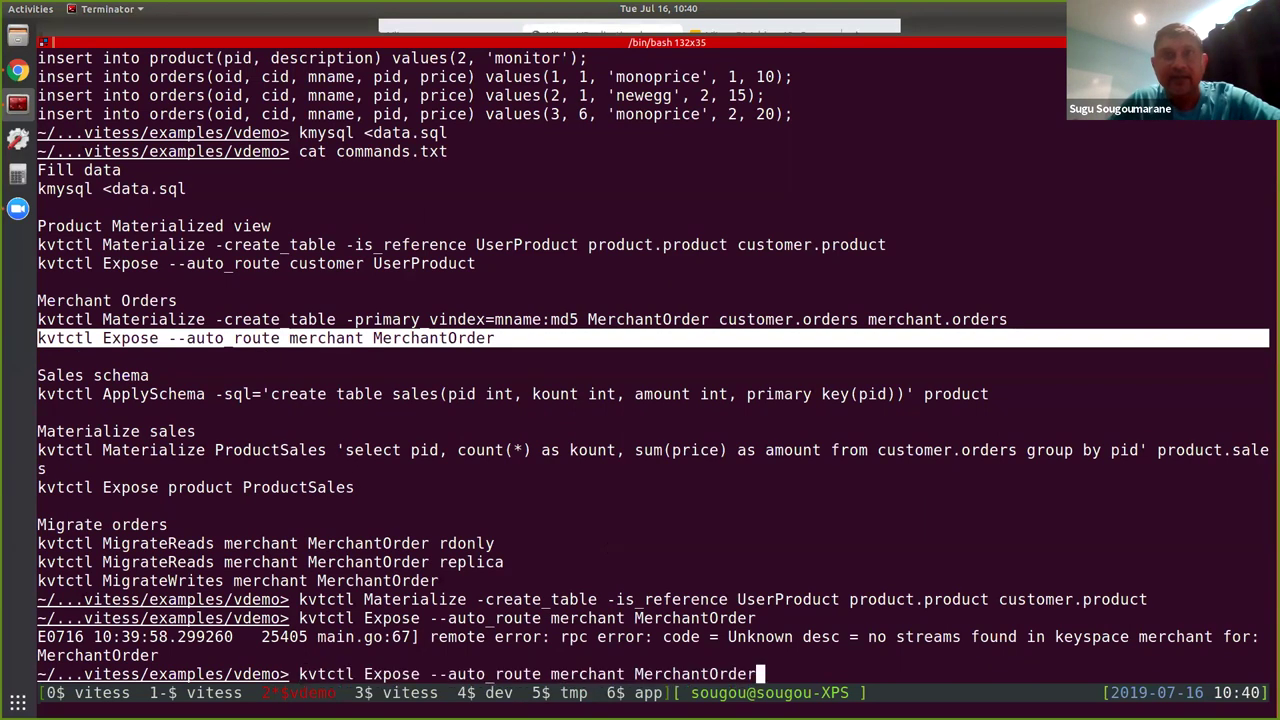
pyautogui.press('Left')
pyautogui.press('Left')
pyautogui.press('Left')
pyautogui.press('Left')
pyautogui.press('Left')
pyautogui.press('Left')
pyautogui.press('Left')
pyautogui.press('Left')
pyautogui.press('Left')
pyautogui.press('Left')
pyautogui.press('Left')
pyautogui.press('Left')
pyautogui.press('Left')
pyautogui.press('BackSpace')
pyautogui.press('BackSpace')
pyautogui.press('BackSpace')
pyautogui.press('BackSpace')
pyautogui.press('BackSpace')
pyautogui.press('BackSpace')
pyautogui.press('BackSpace')
pyautogui.press('BackSpace')
pyautogui.press('BackSpace')
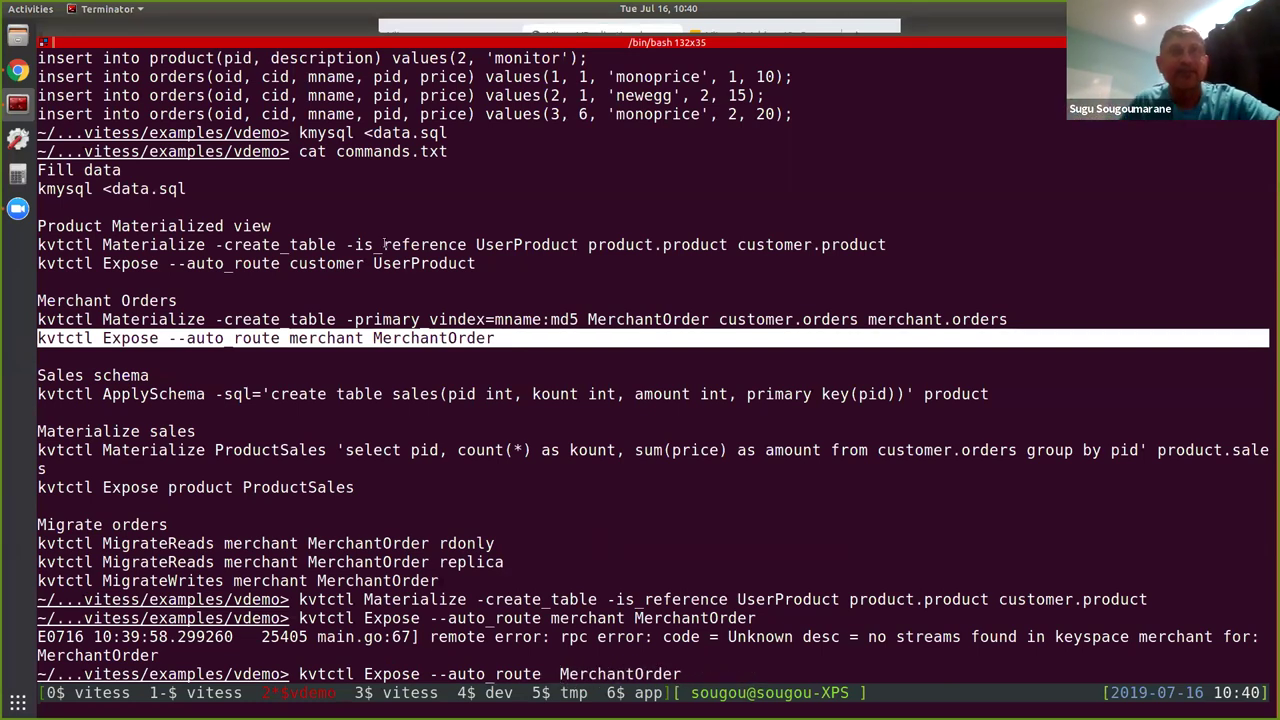
pyautogui.hotkey('ctrl', 'c')
# Run "kvtctl Expose --auto_route customer UserProduct" from the command list and highlight the UserProduct name in its Materialize command
pyautogui.doubleClick(318, 245)
pyautogui.tripleClick(318, 245)
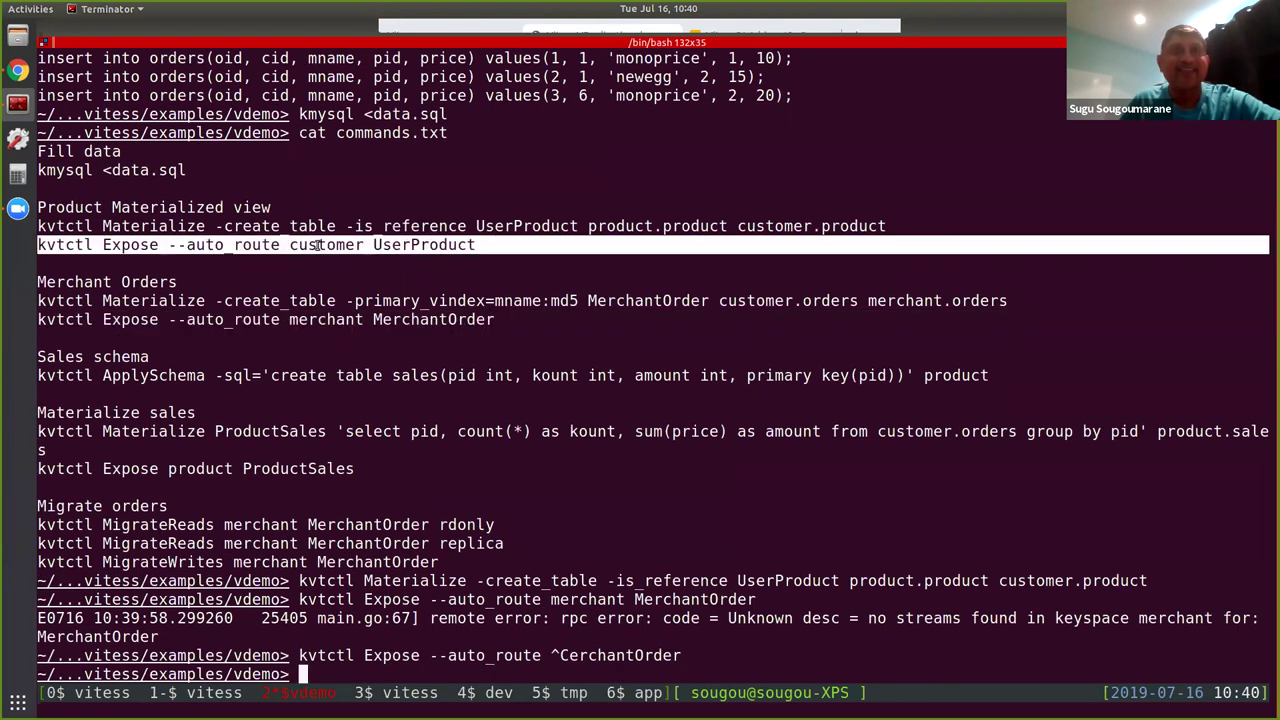
pyautogui.middleClick(318, 245)
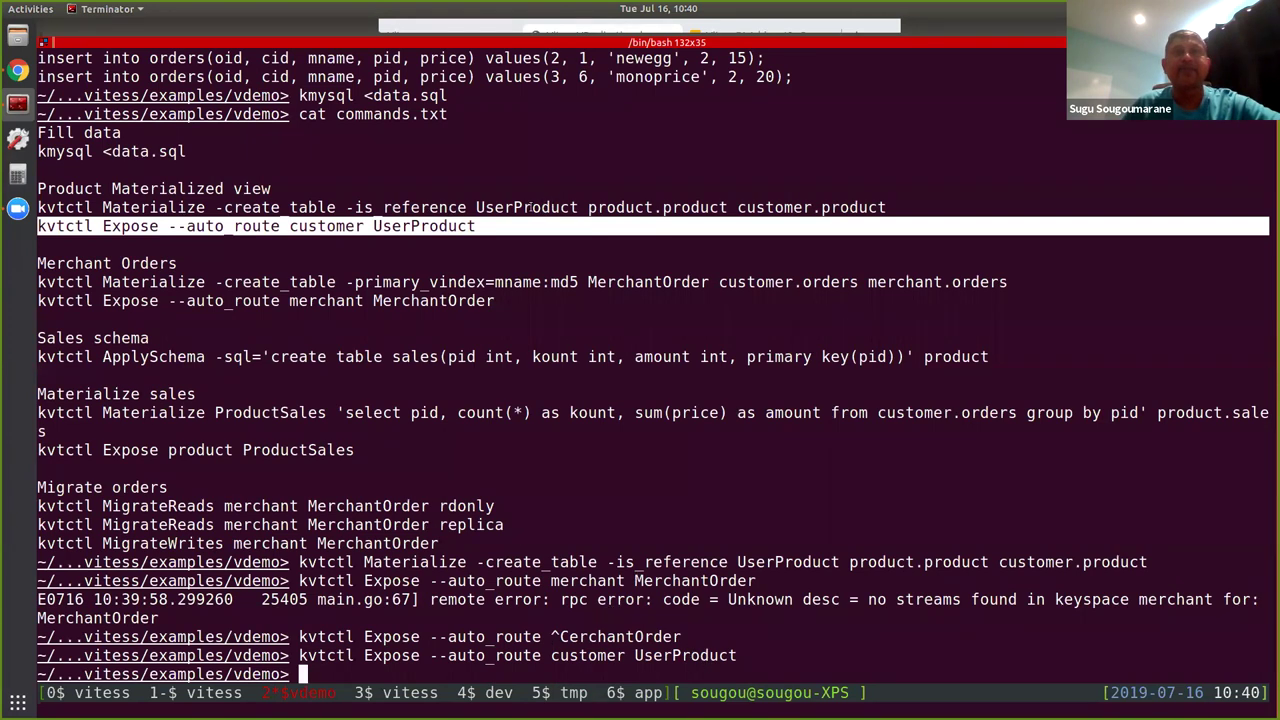
pyautogui.doubleClick(531, 207)
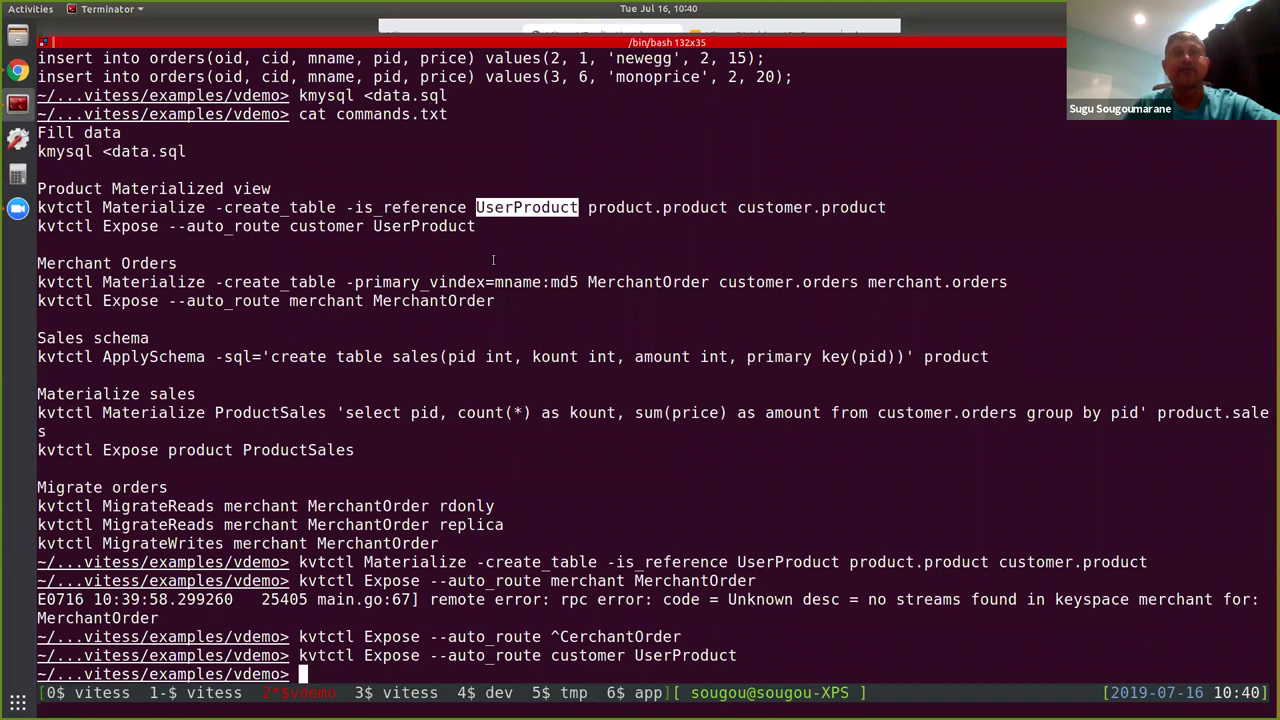
# Switch to Chrome, rerun the join of customer, orders and product, and check which keyspaces its executed queries are sent to
pyautogui.hotkey('alt', 'Tab')
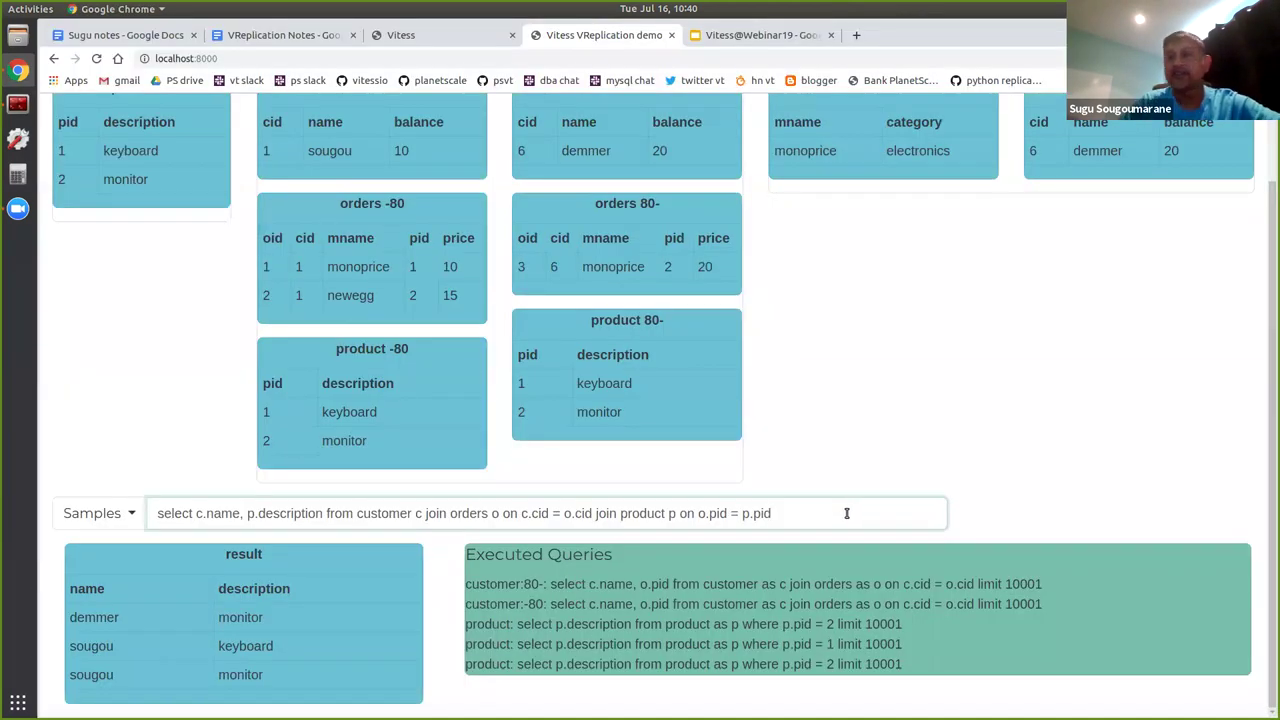
pyautogui.press('Return')
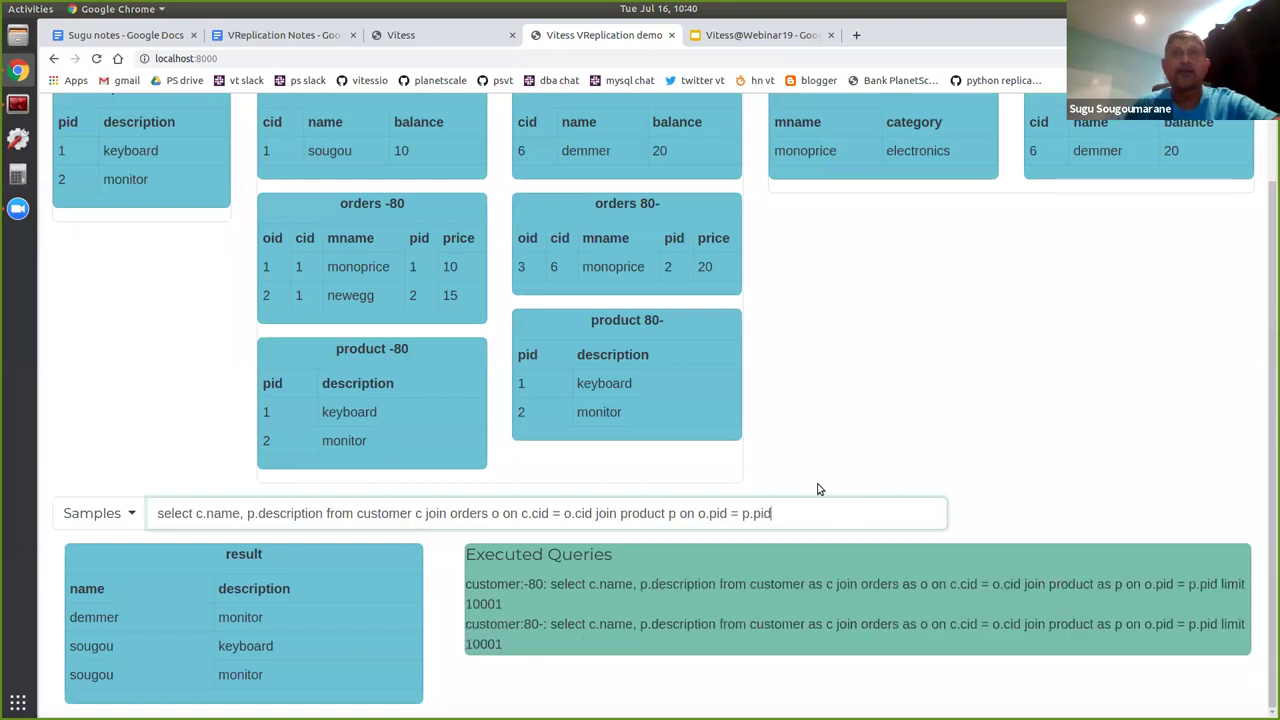
pyautogui.moveTo(464, 584); pyautogui.dragTo(572, 654)
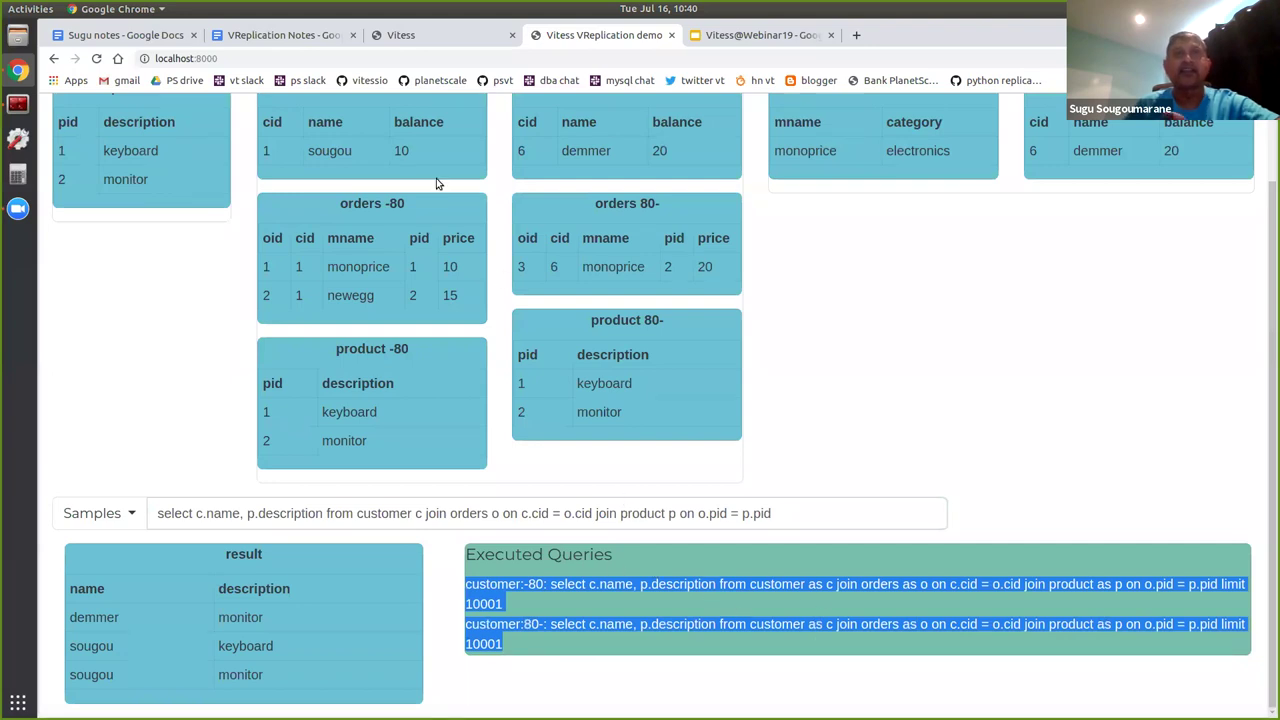
pyautogui.click(364, 389)
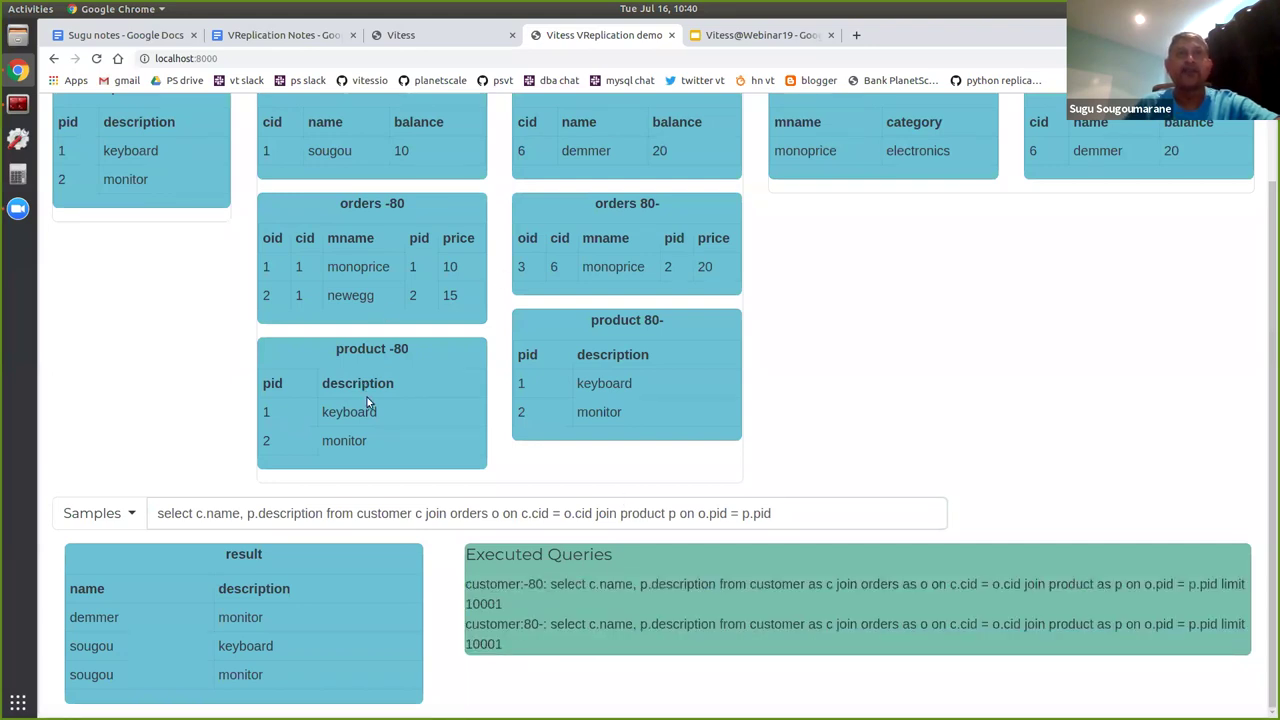
# Qualify the joined product table as product.product in the query and run it
pyautogui.click(621, 513)
pyautogui.write('product.product')
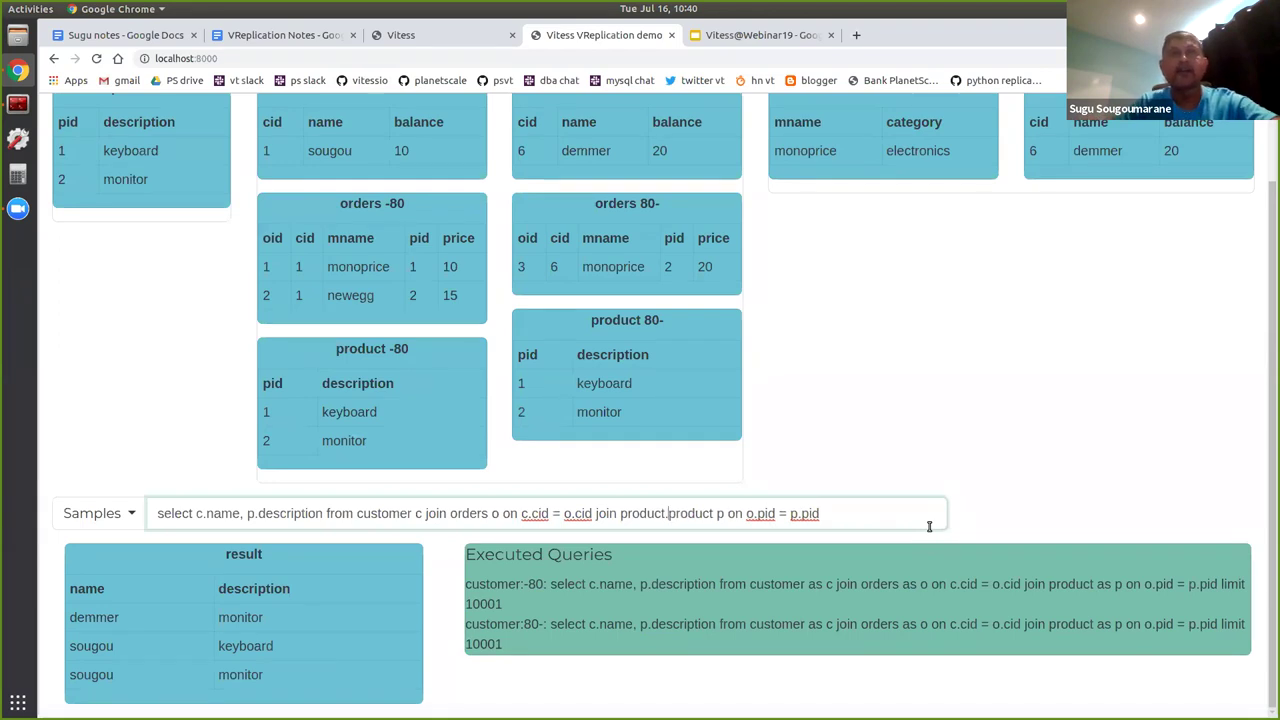
pyautogui.press('Return')
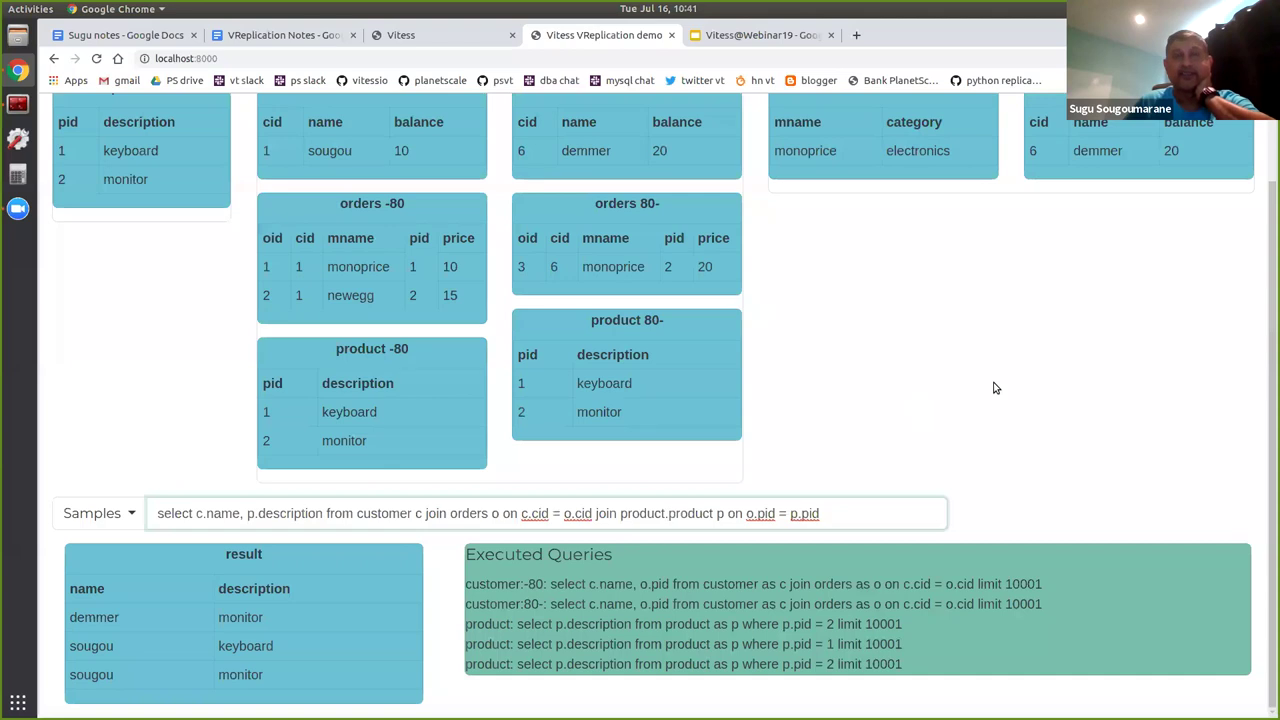
# Run the sample query "insert into product(pid, description) values(3, 'mouse')"
pyautogui.click(120, 516)
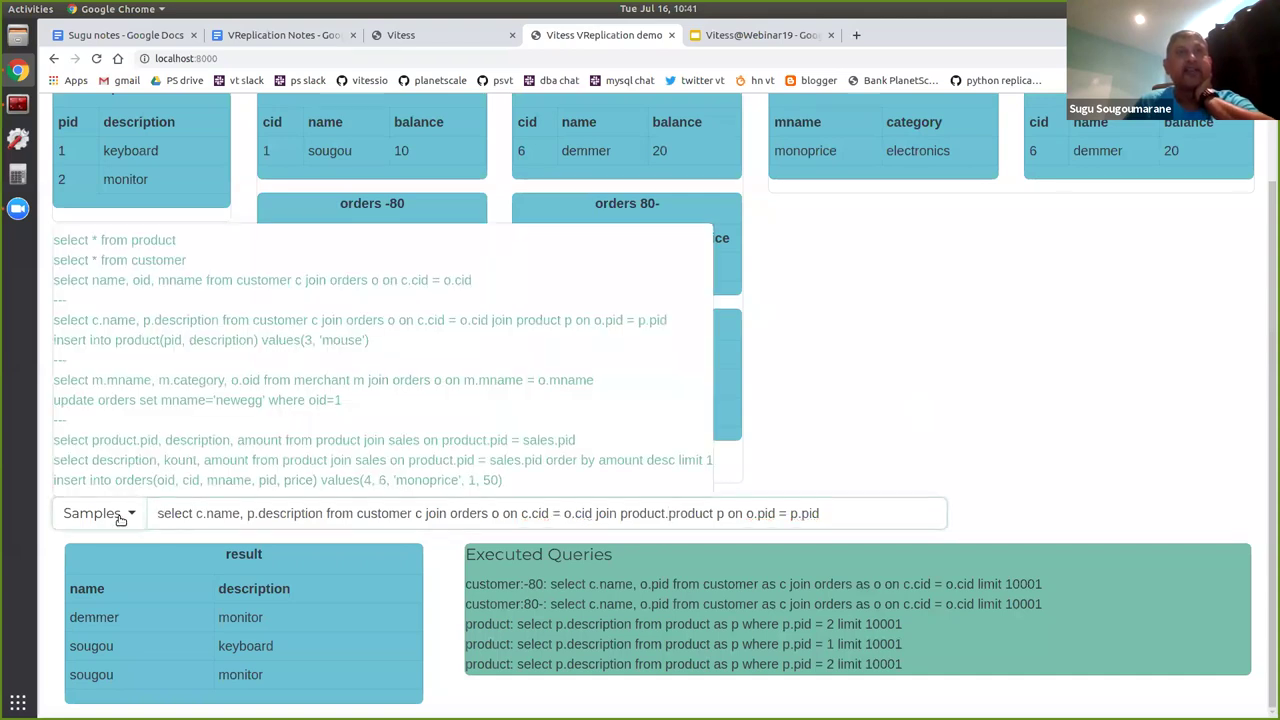
pyautogui.click(170, 342)
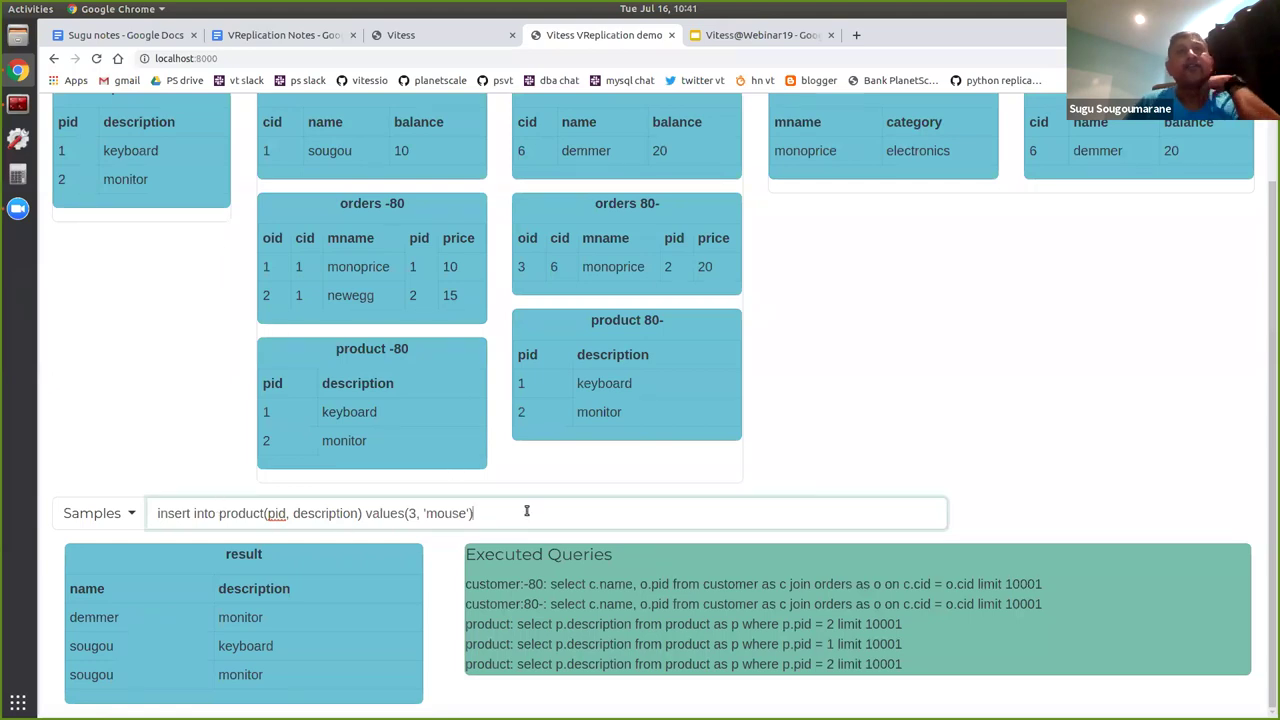
pyautogui.press('Return')
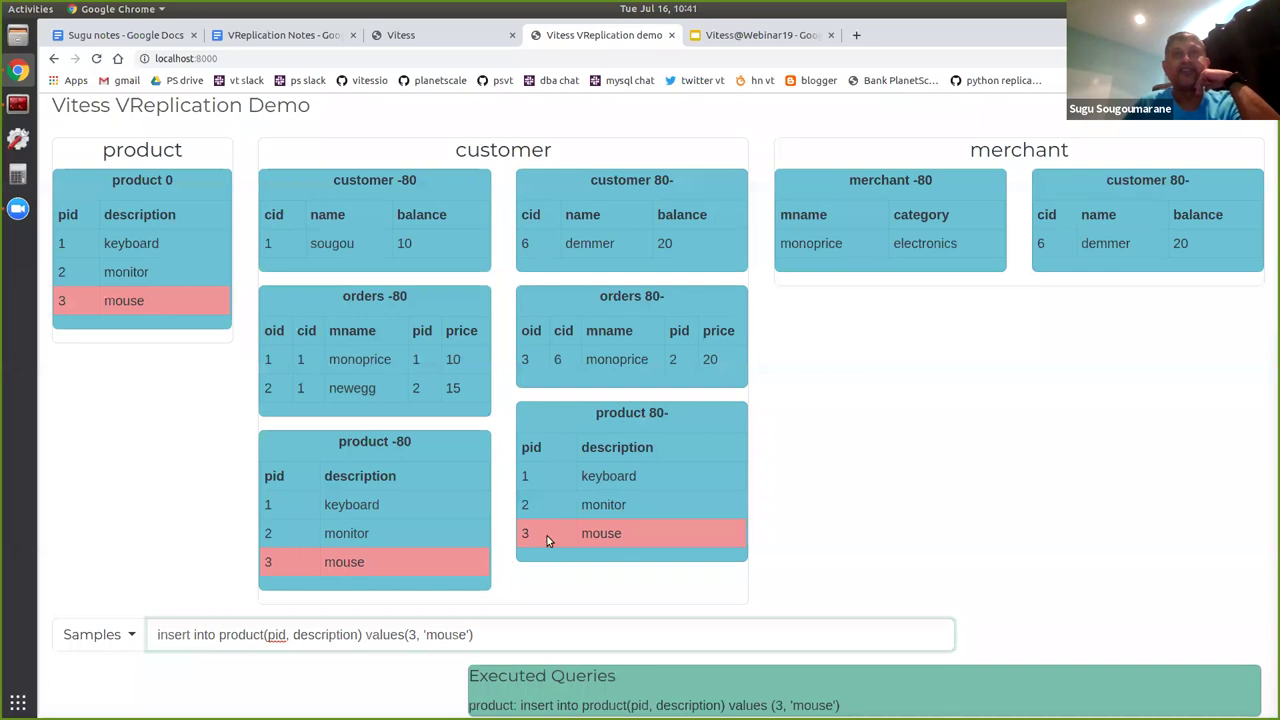
pyautogui.click(920, 449)
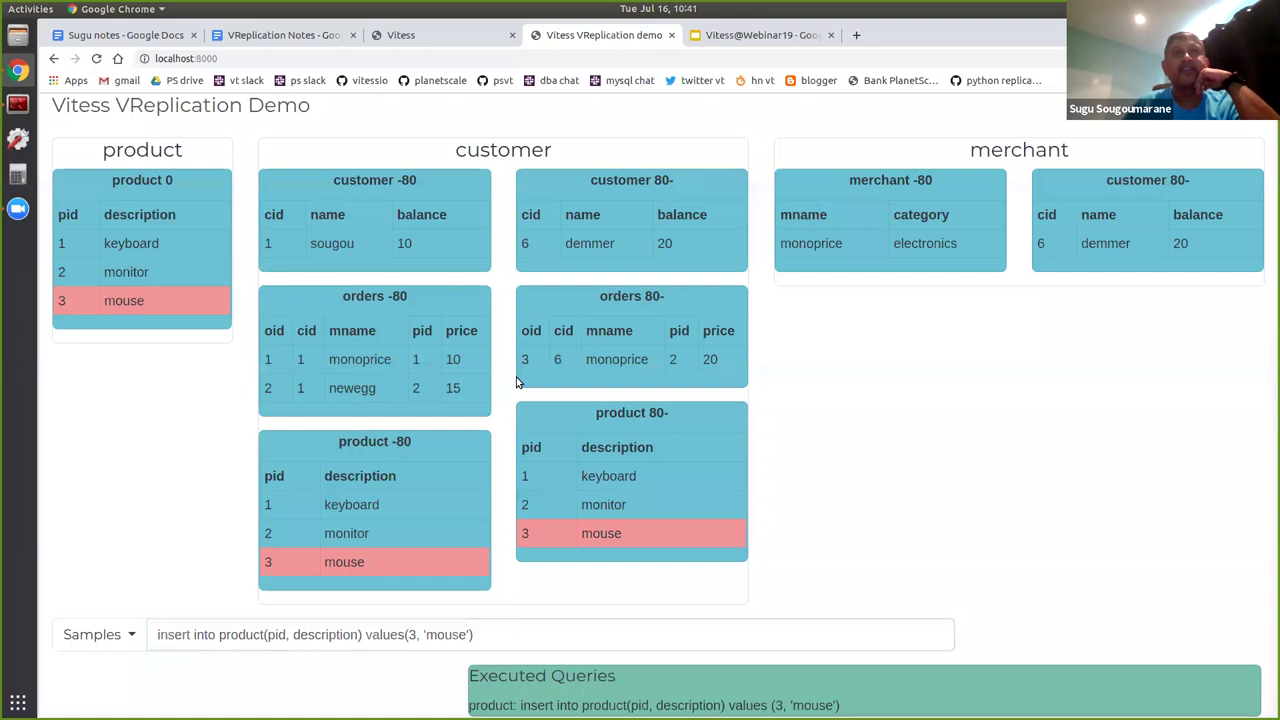
# Run the sample join of merchant and orders on mname and highlight the executed queries sent to the merchant keyspace
pyautogui.click(135, 633)
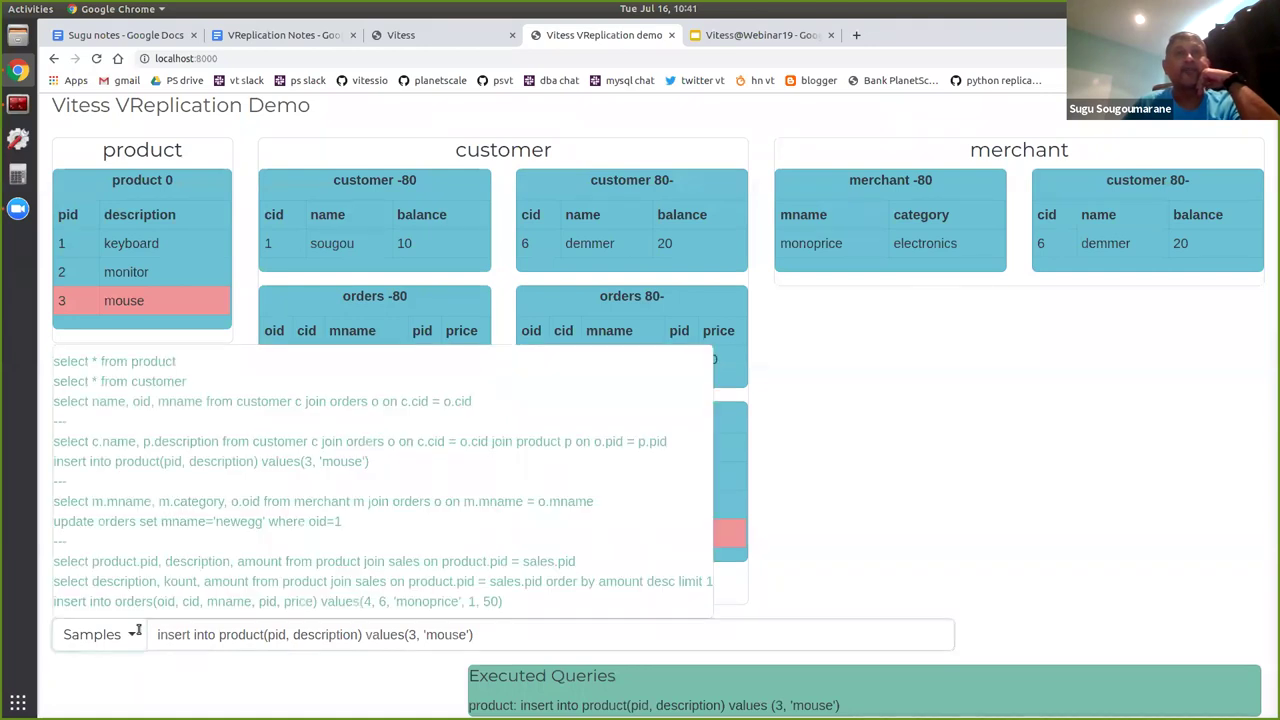
pyautogui.click(237, 501)
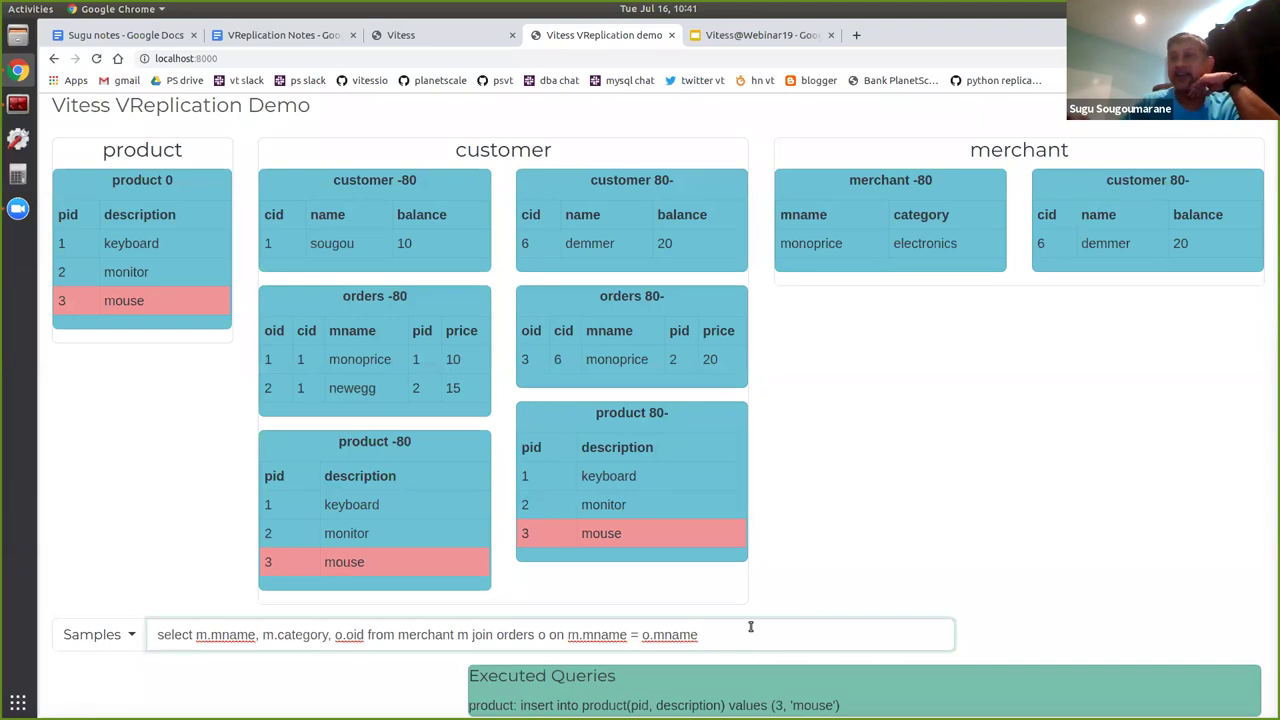
pyautogui.press('Return')
pyautogui.scroll(-2, 861, 569)
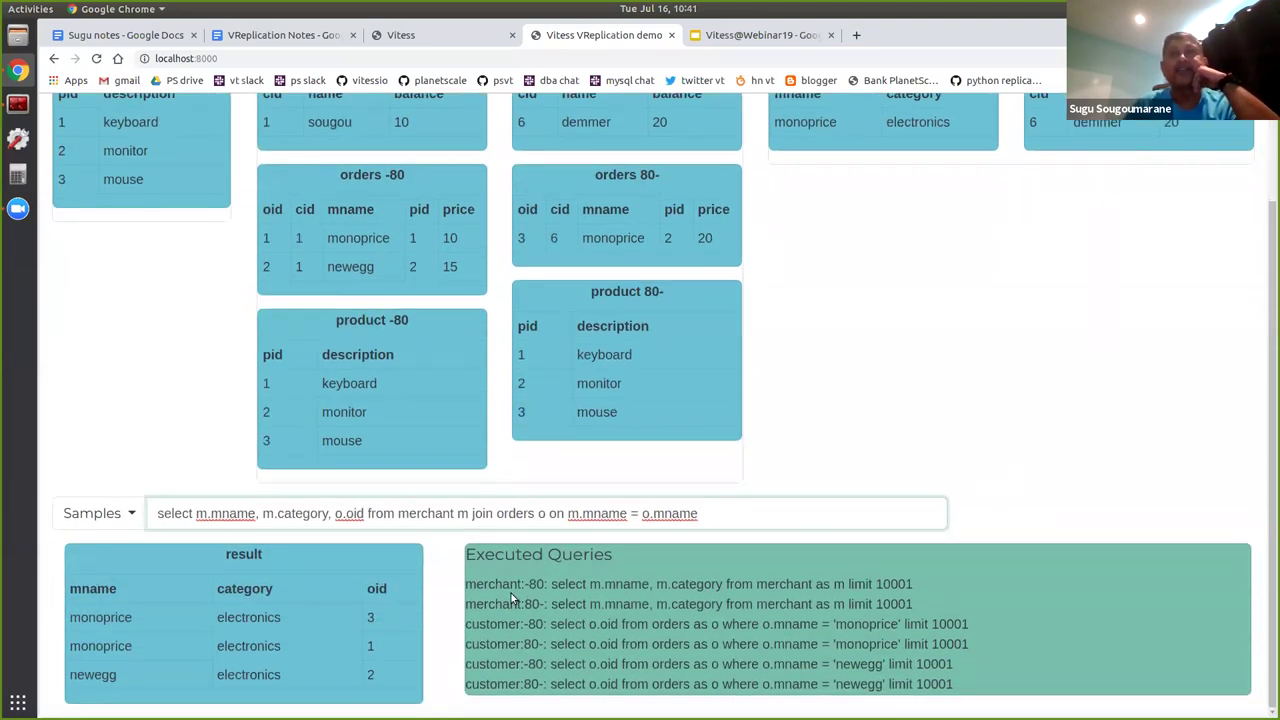
pyautogui.moveTo(467, 584); pyautogui.dragTo(889, 611)
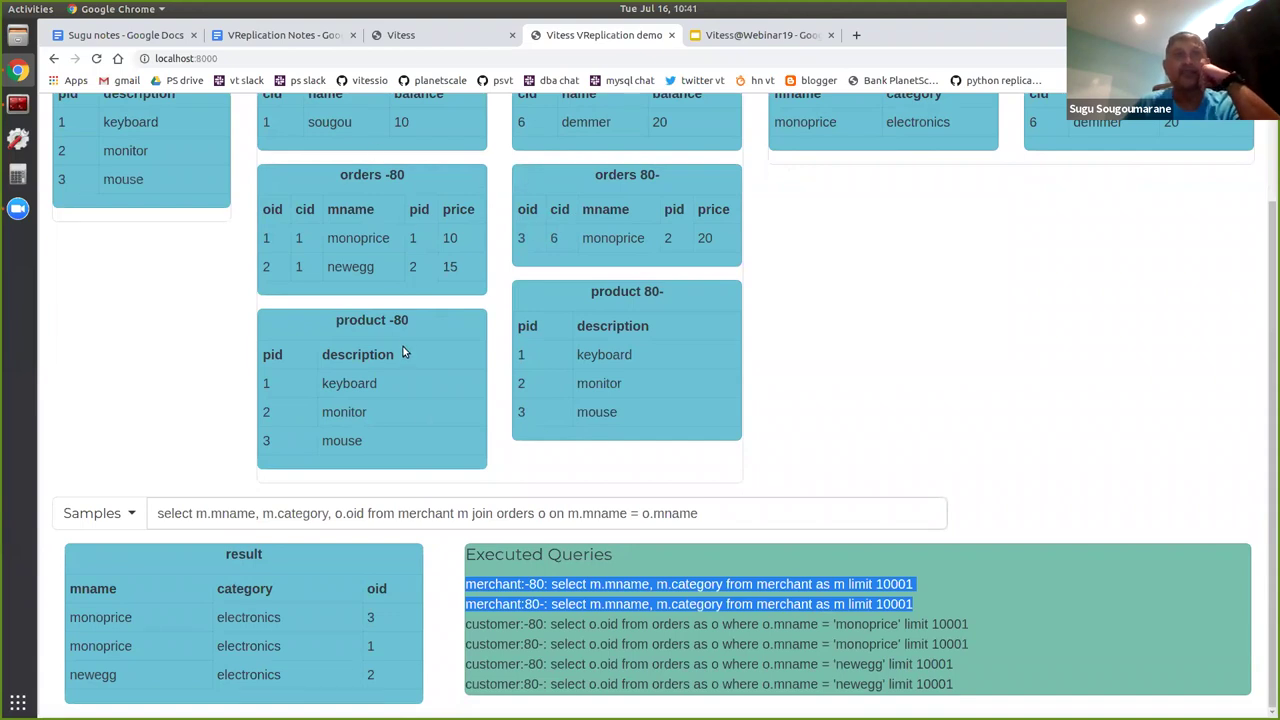
# Compare the mname column of the customer keyspace's orders table with that of the merchant table
pyautogui.scroll(3, 503, 372)
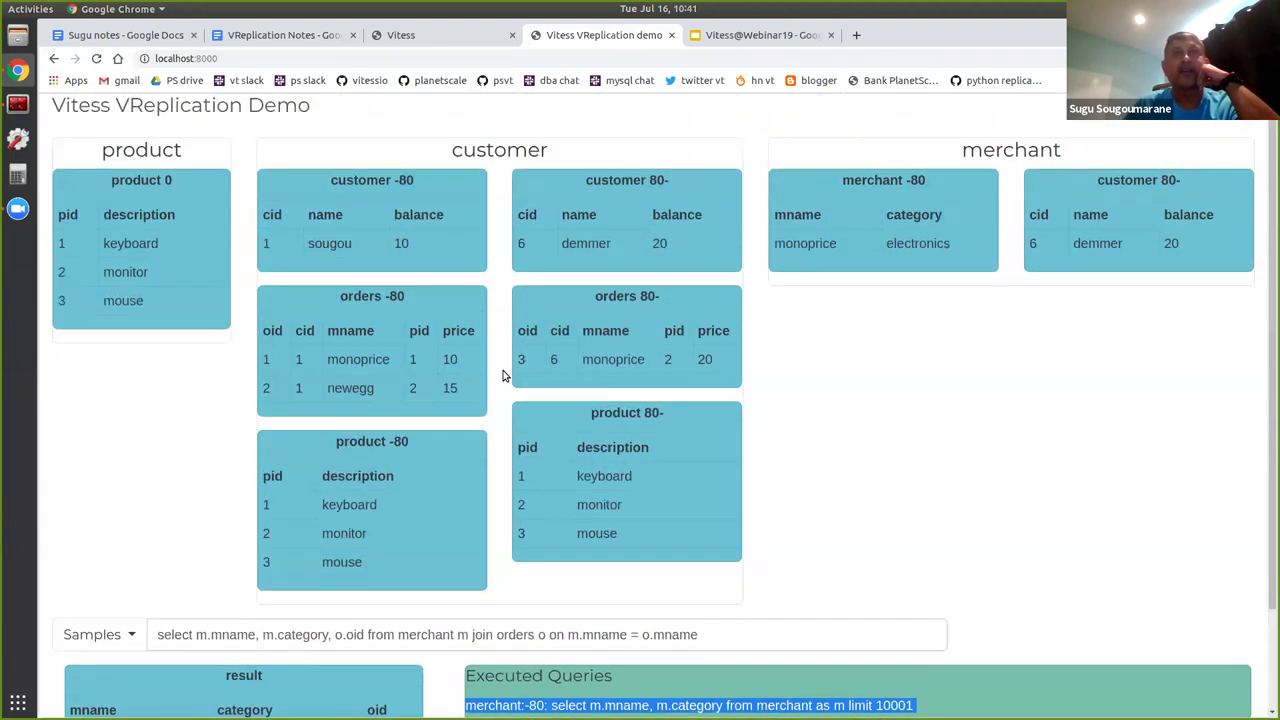
pyautogui.scroll(-3, 466, 329)
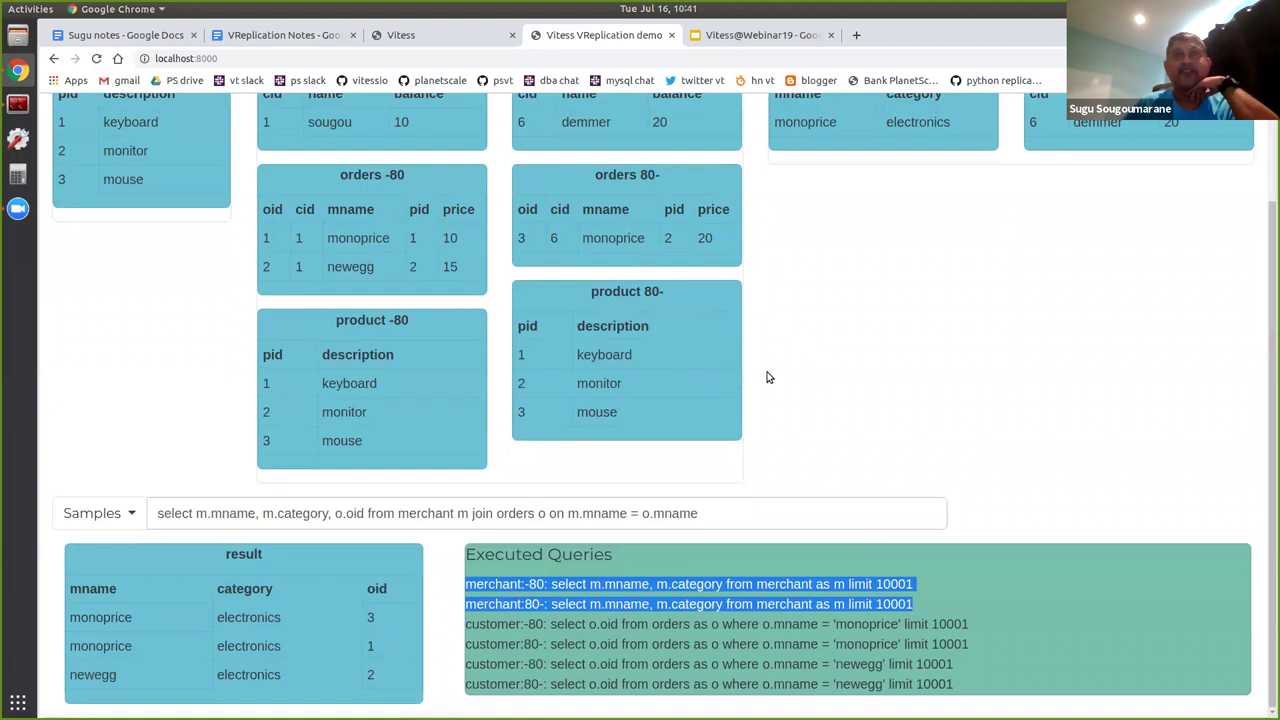
pyautogui.click(847, 380)
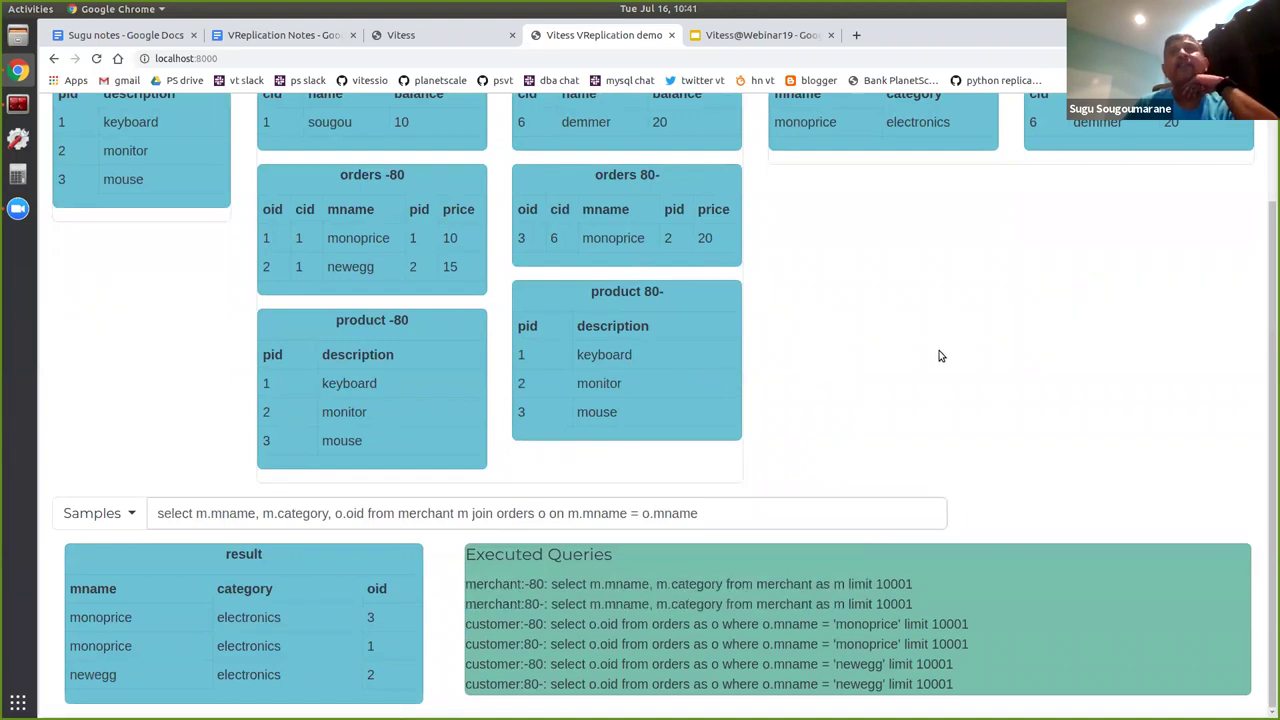
pyautogui.scroll(3, 711, 275)
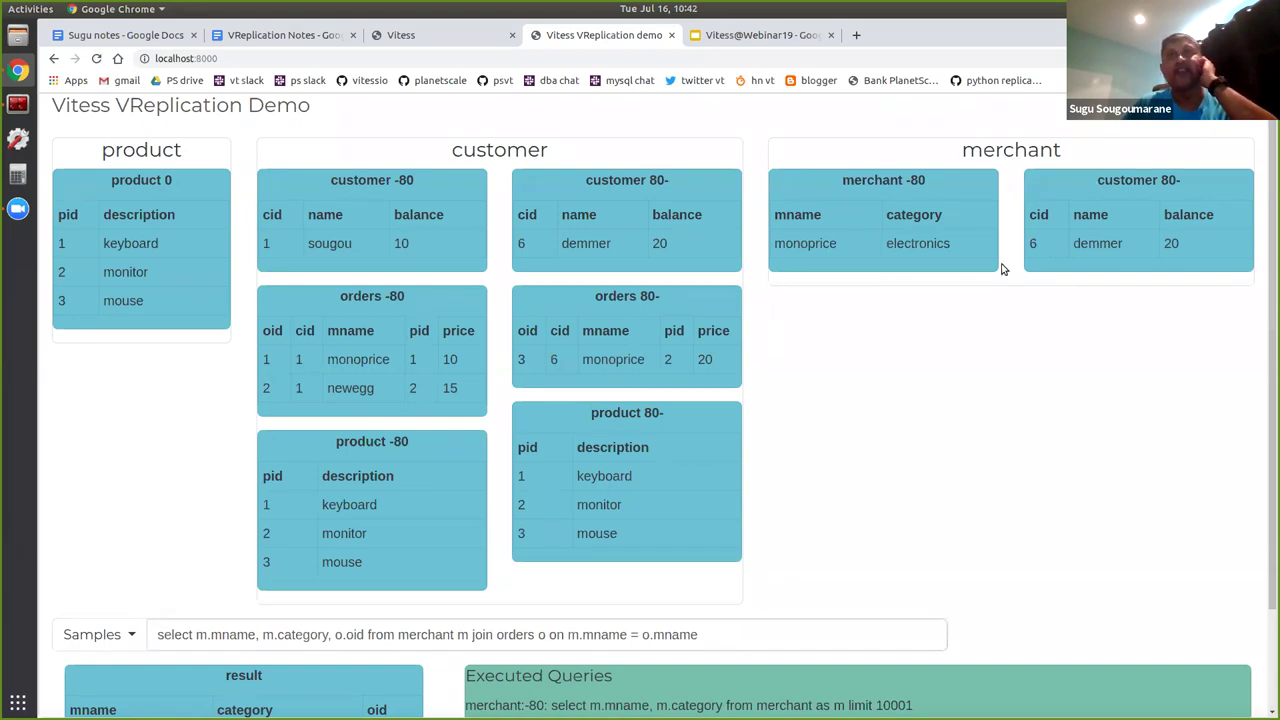
pyautogui.doubleClick(597, 330)
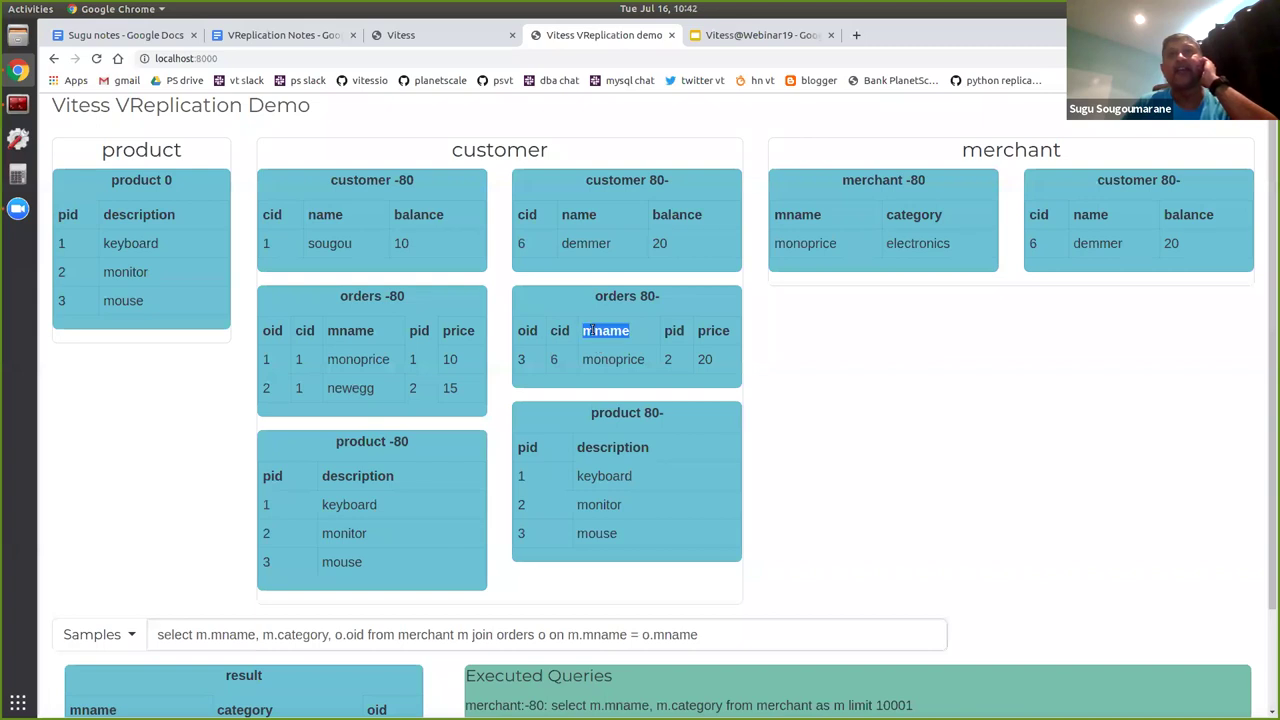
pyautogui.click(609, 334)
pyautogui.doubleClick(797, 214)
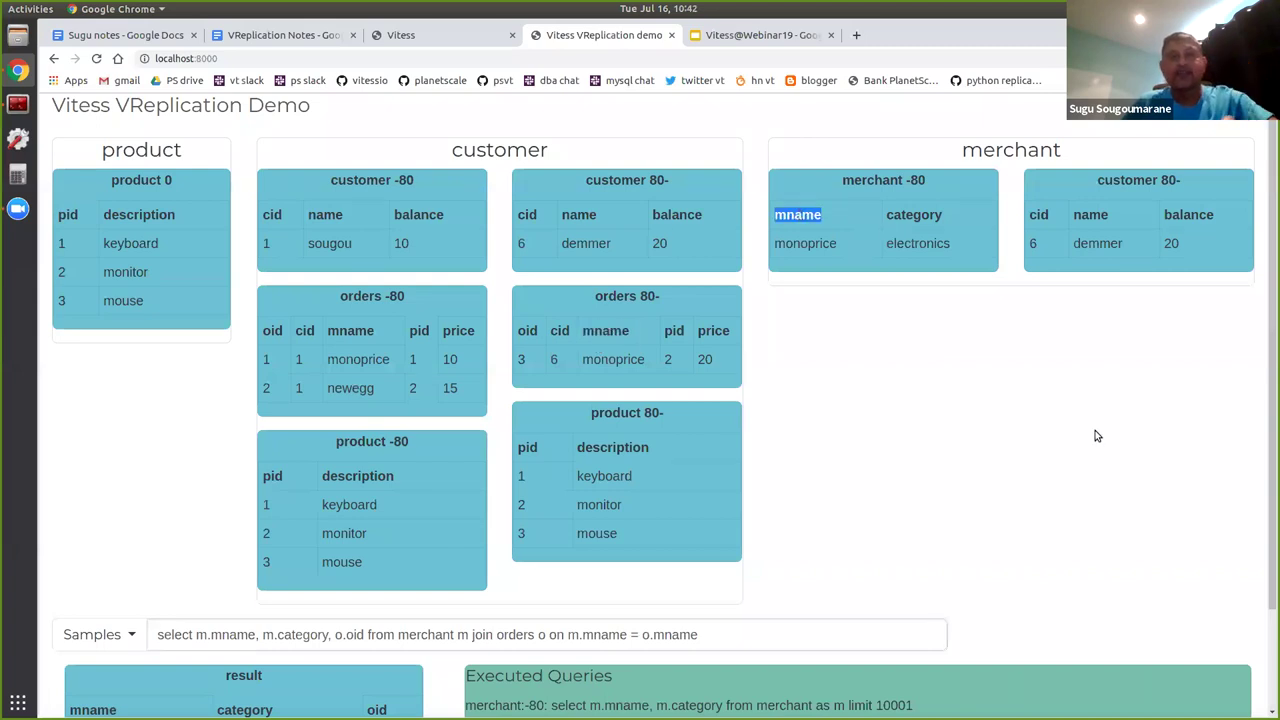
# Run "kvtctl Materialize -create_table -primary_vindex=mname:md5 MerchantOrder customer.orders merchant.orders" in the terminal and reload the demo page in Chrome
pyautogui.hotkey('alt', 'Tab')
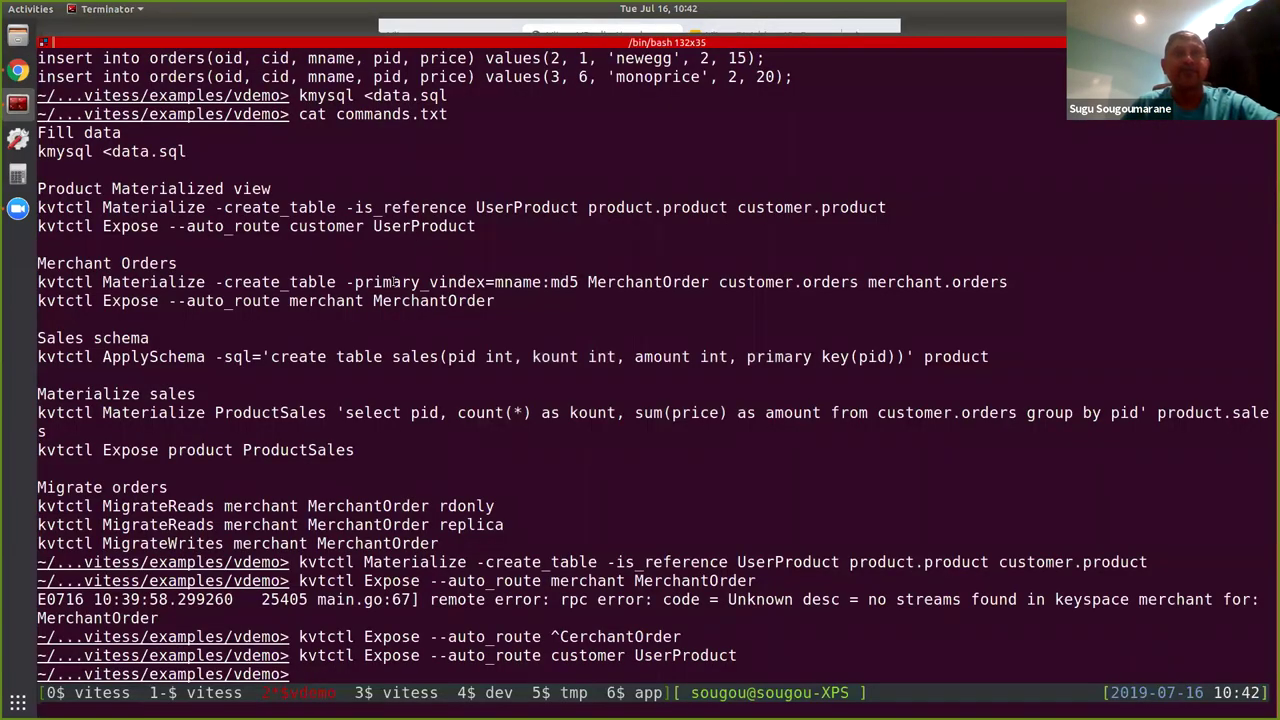
pyautogui.tripleClick(395, 283)
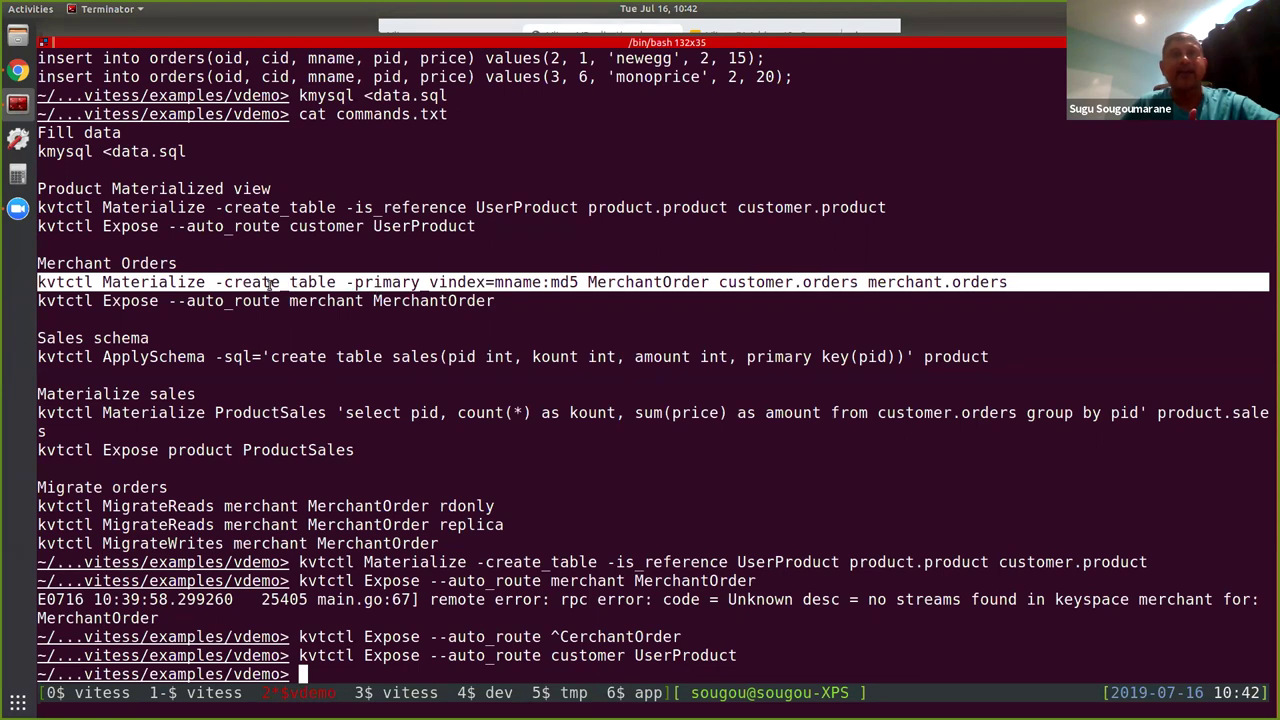
pyautogui.middleClick(648, 521)
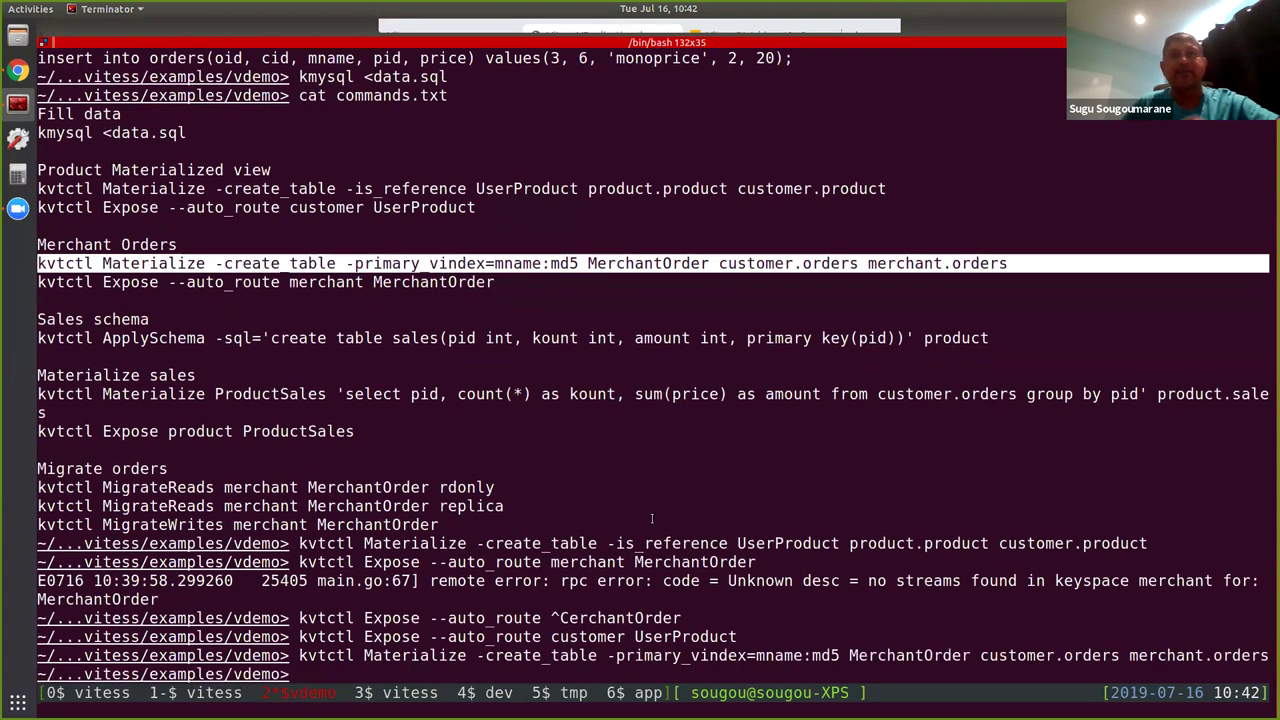
pyautogui.hotkey('alt', 'Tab')
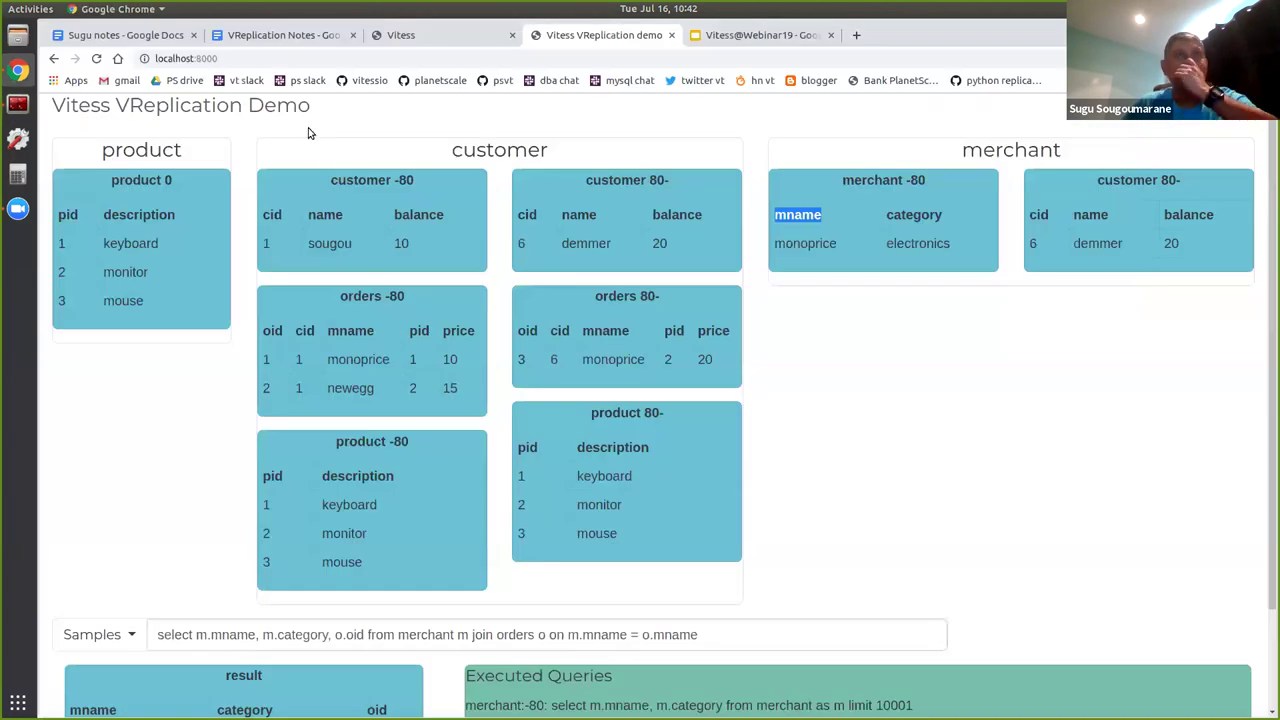
pyautogui.click(98, 59)
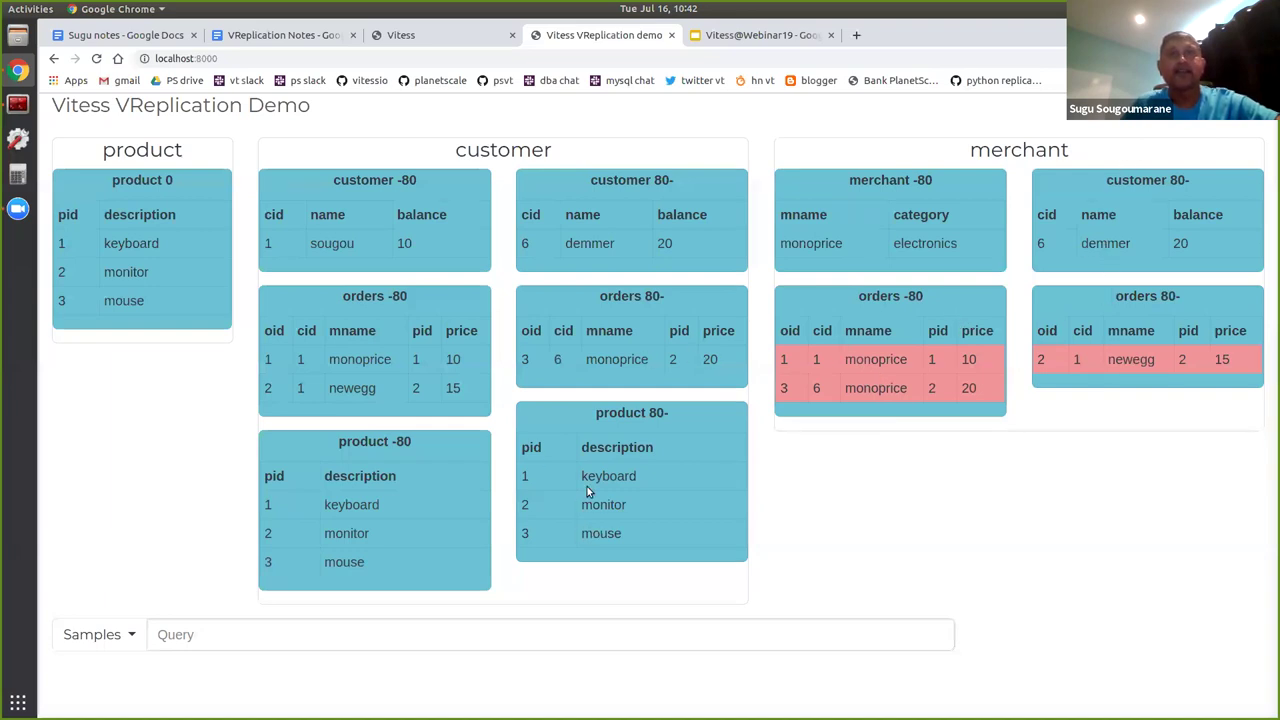
pyautogui.click(94, 638)
pyautogui.click(695, 545)
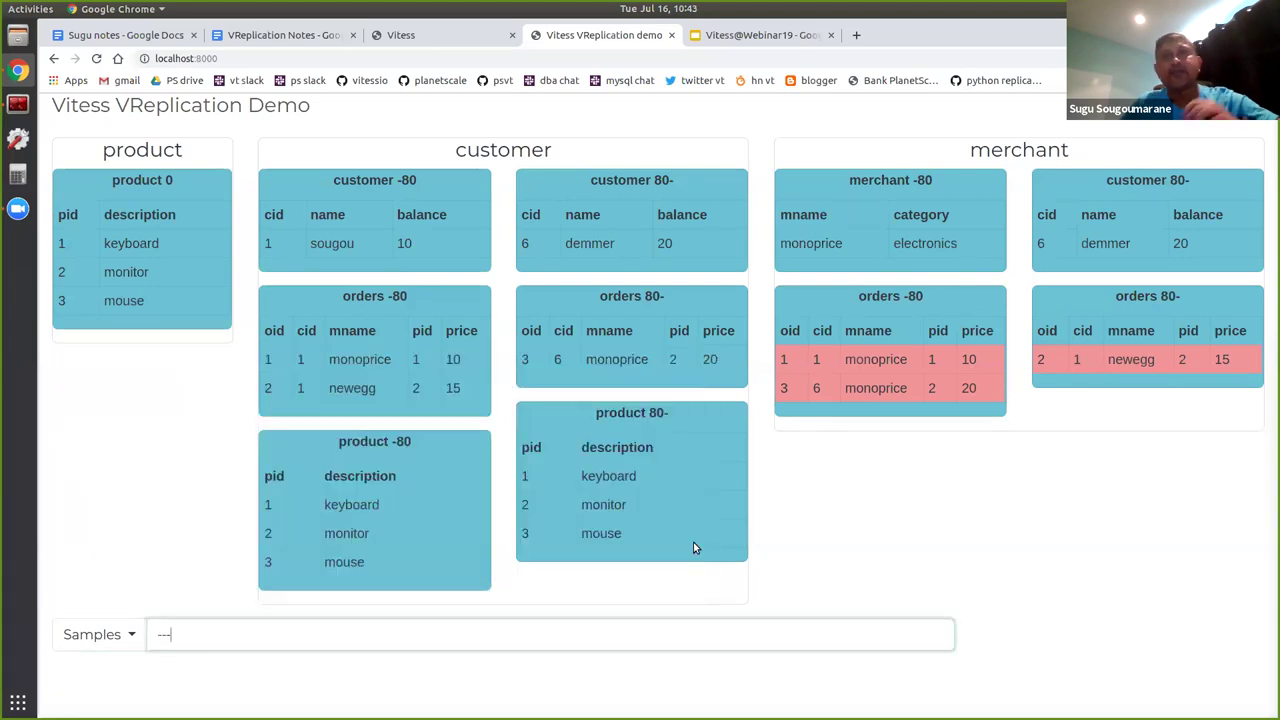
# Switch to the terminal and run "kvtctl Expose --auto_route merchant MerchantOrder"
pyautogui.hotkey('alt', 'Tab')
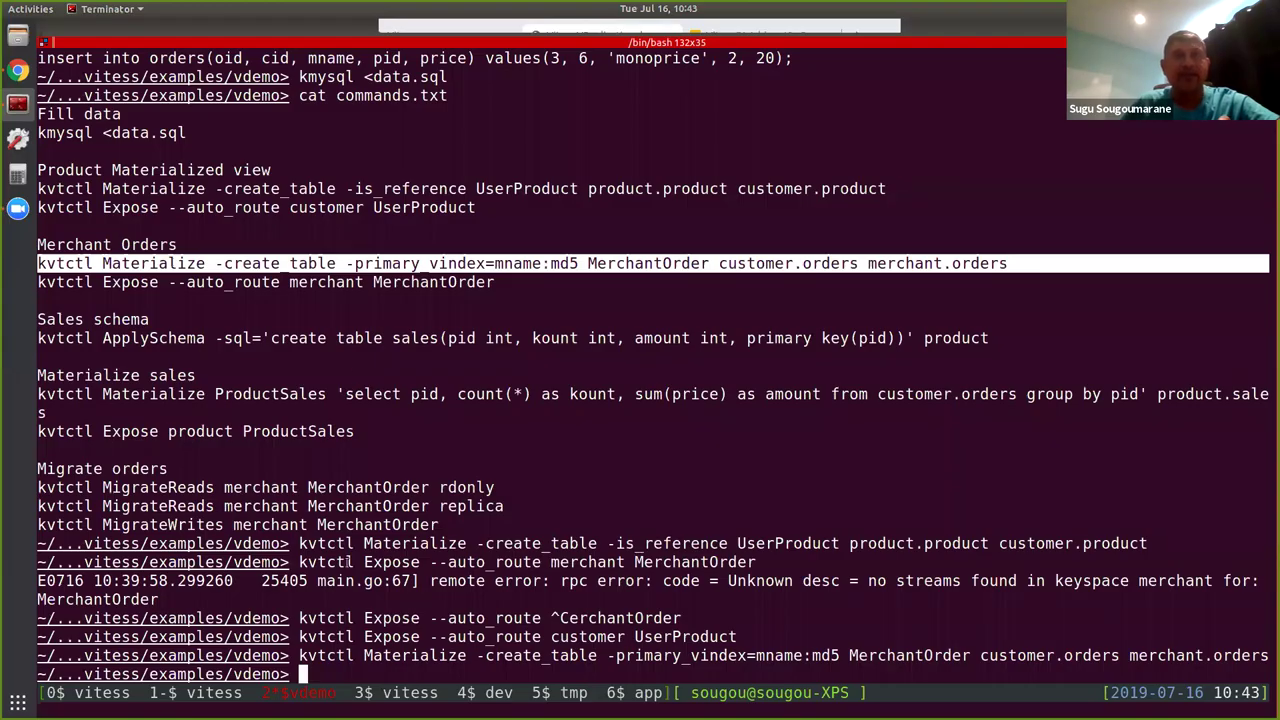
pyautogui.tripleClick(287, 282)
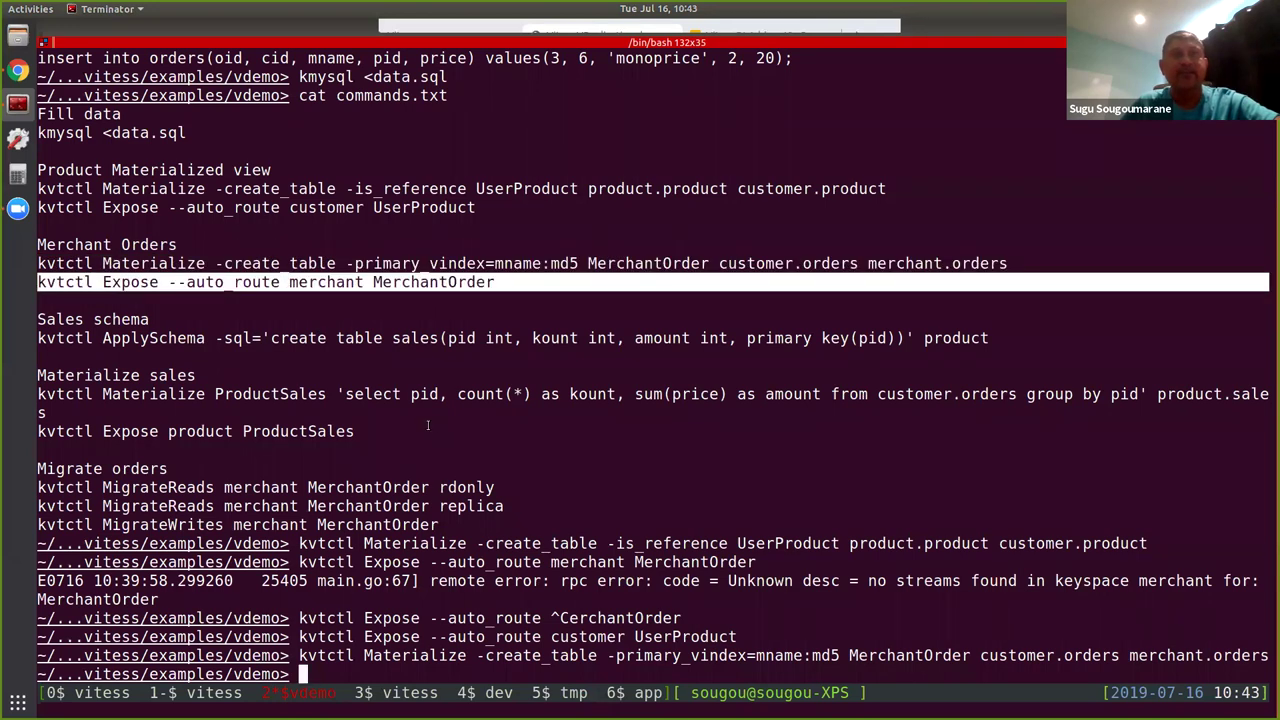
pyautogui.middleClick(458, 419)
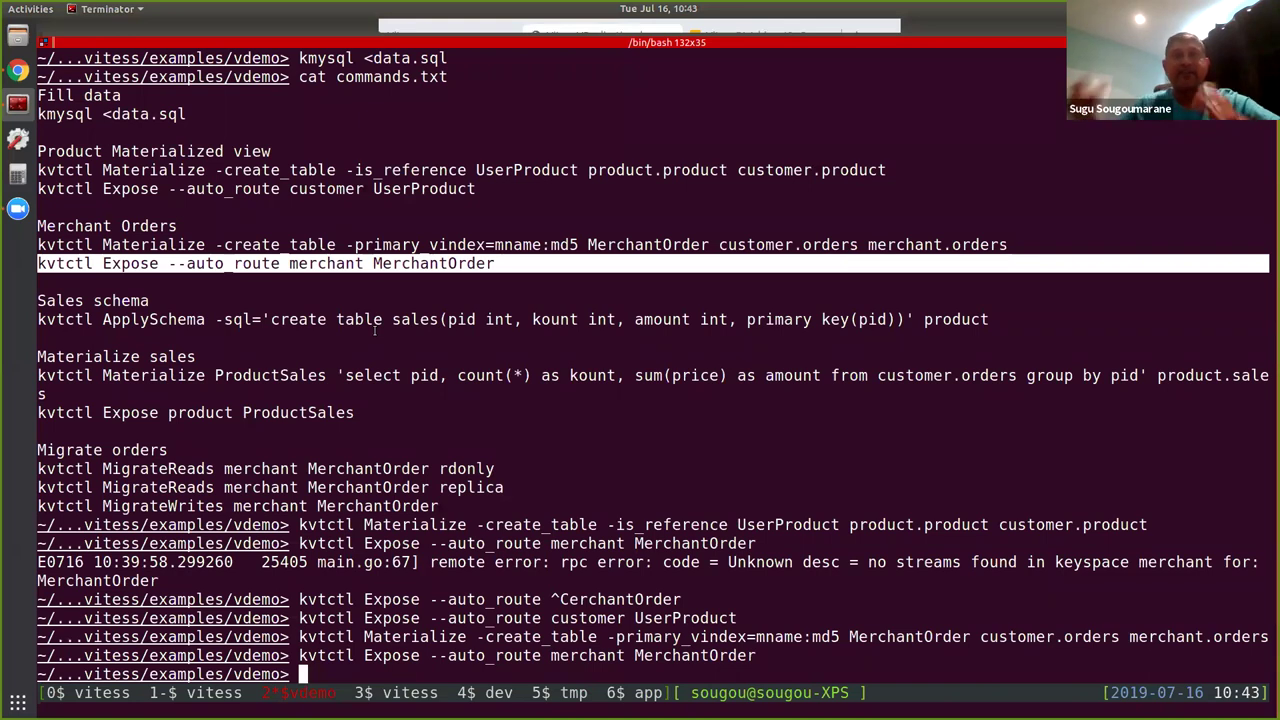
# Switch to the demo page in Chrome, run the sample join of merchant and orders on mname, and review its executed queries
pyautogui.hotkey('alt', 'Tab')
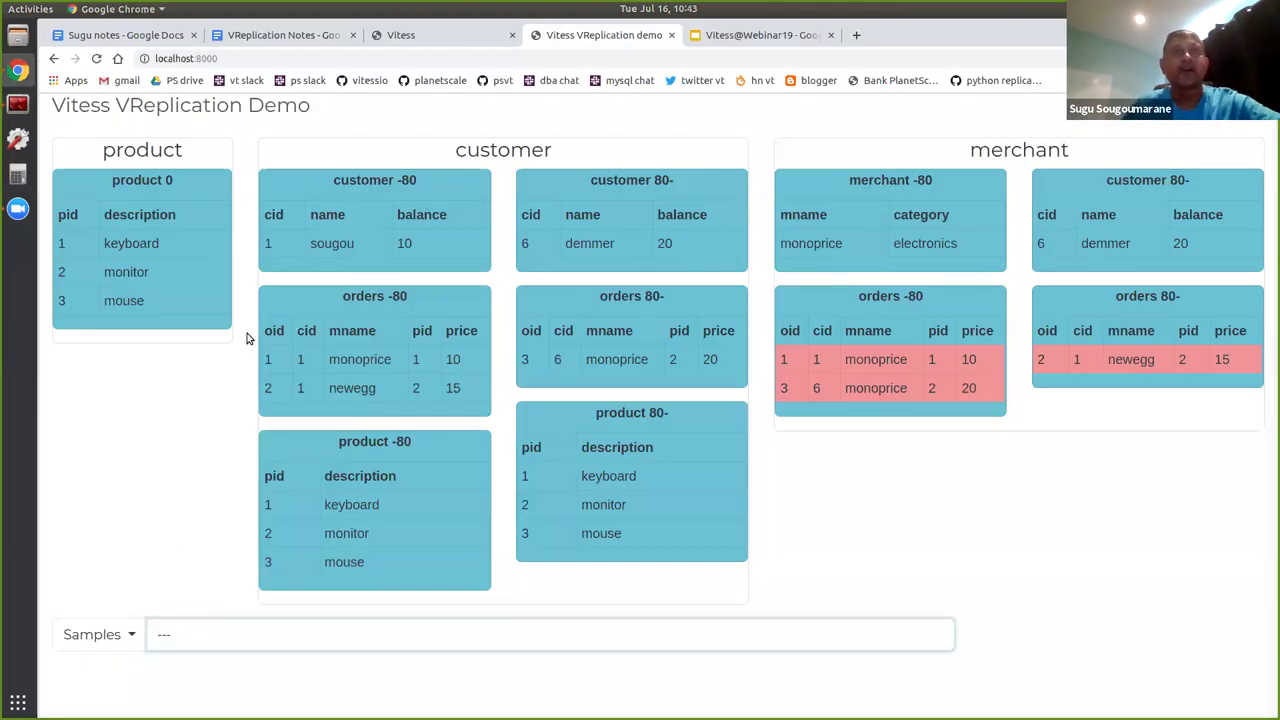
pyautogui.click(128, 632)
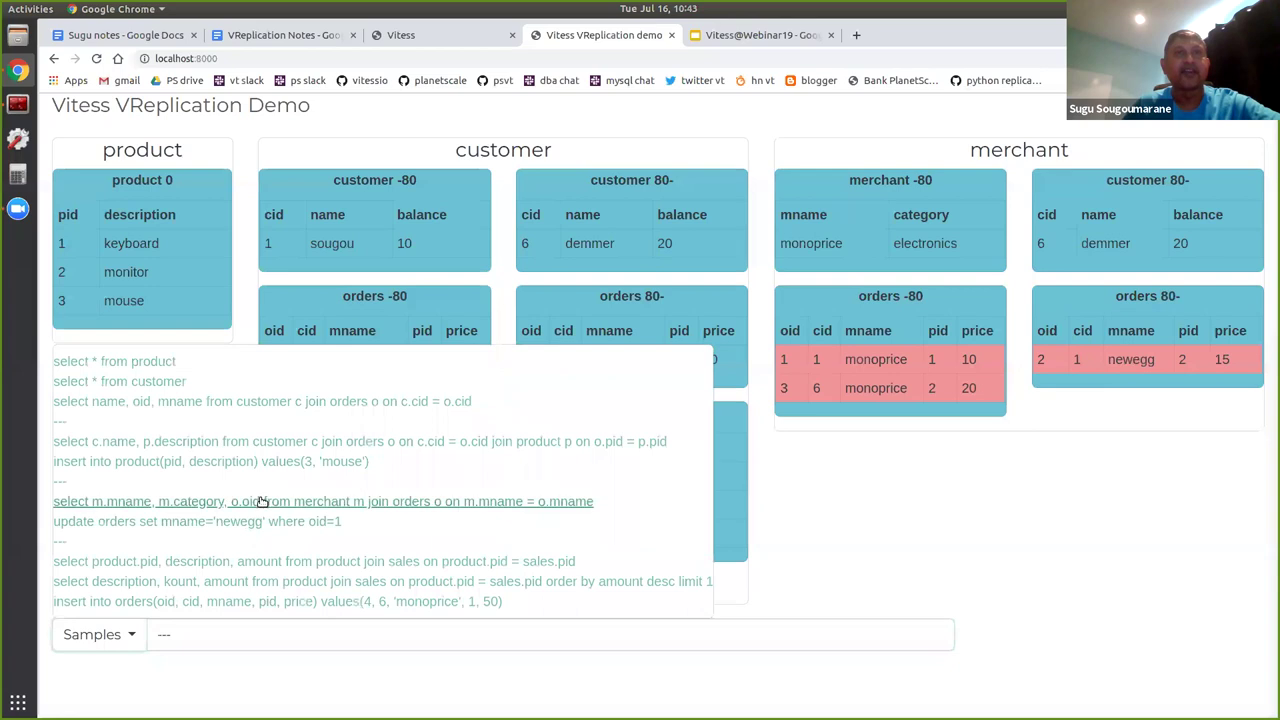
pyautogui.click(255, 501)
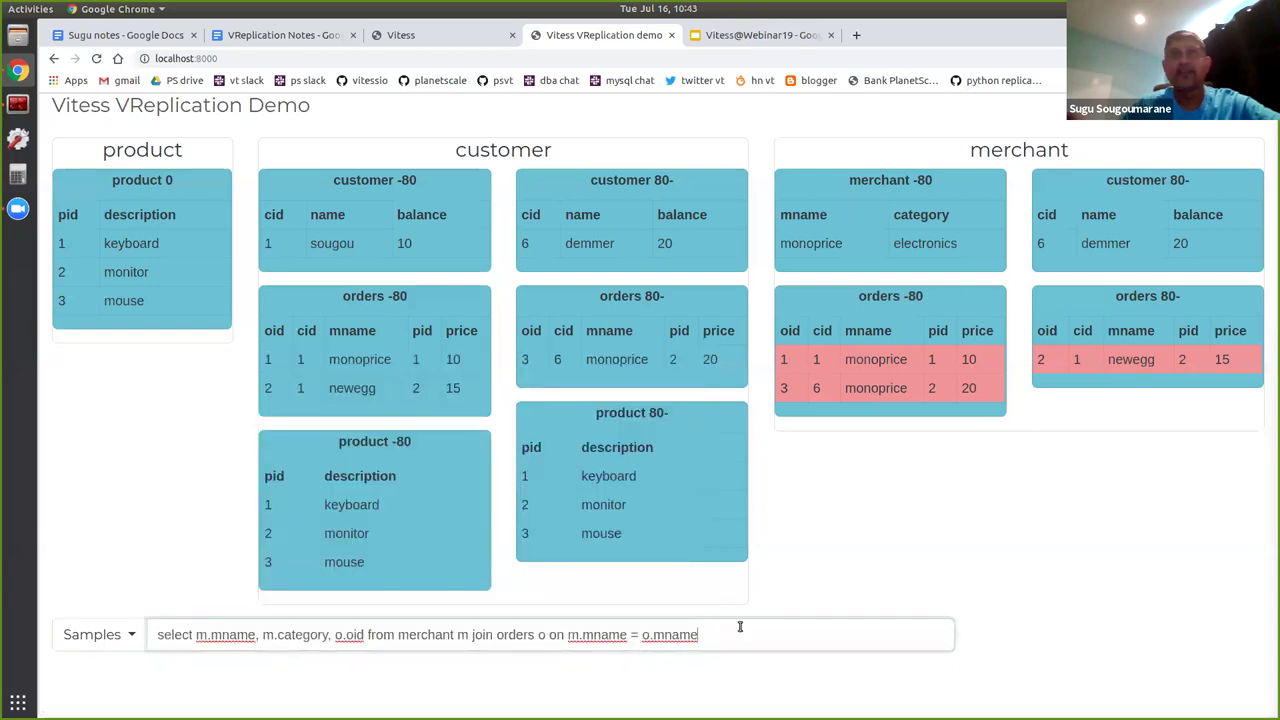
pyautogui.press('Return')
pyautogui.scroll(-2, 708, 595)
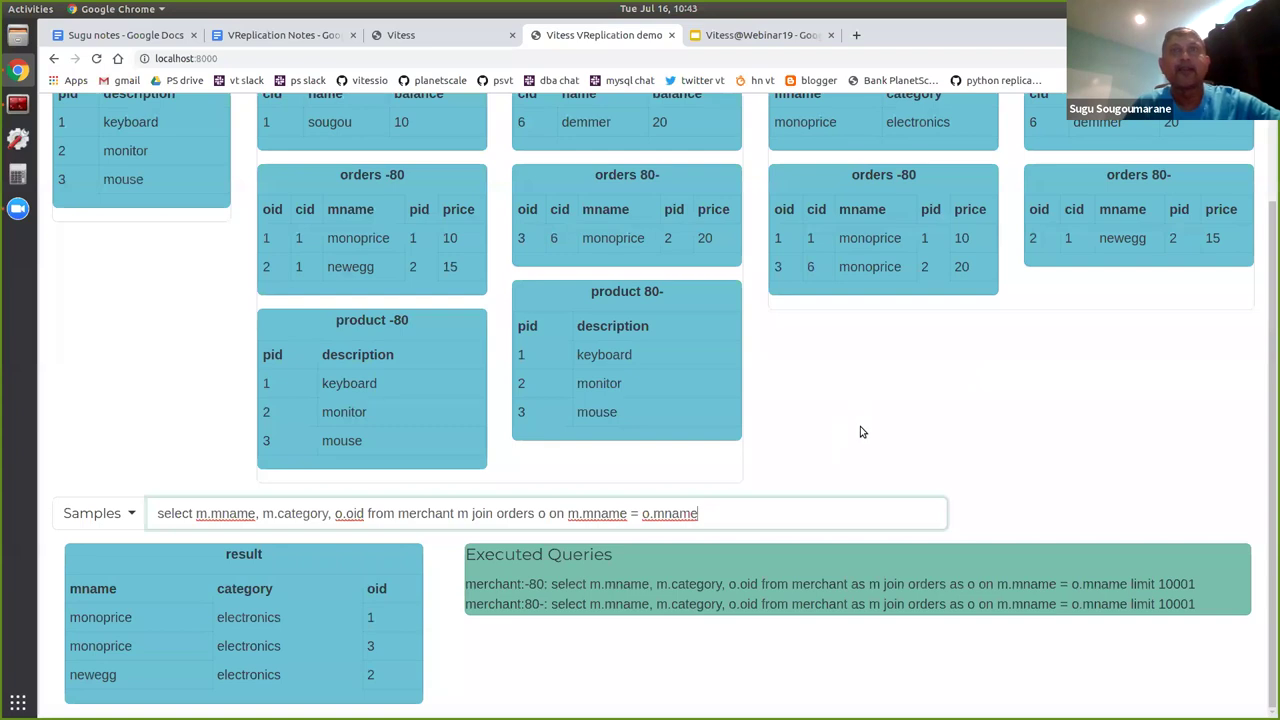
pyautogui.scroll(1, 868, 426)
pyautogui.scroll(-1, 877, 420)
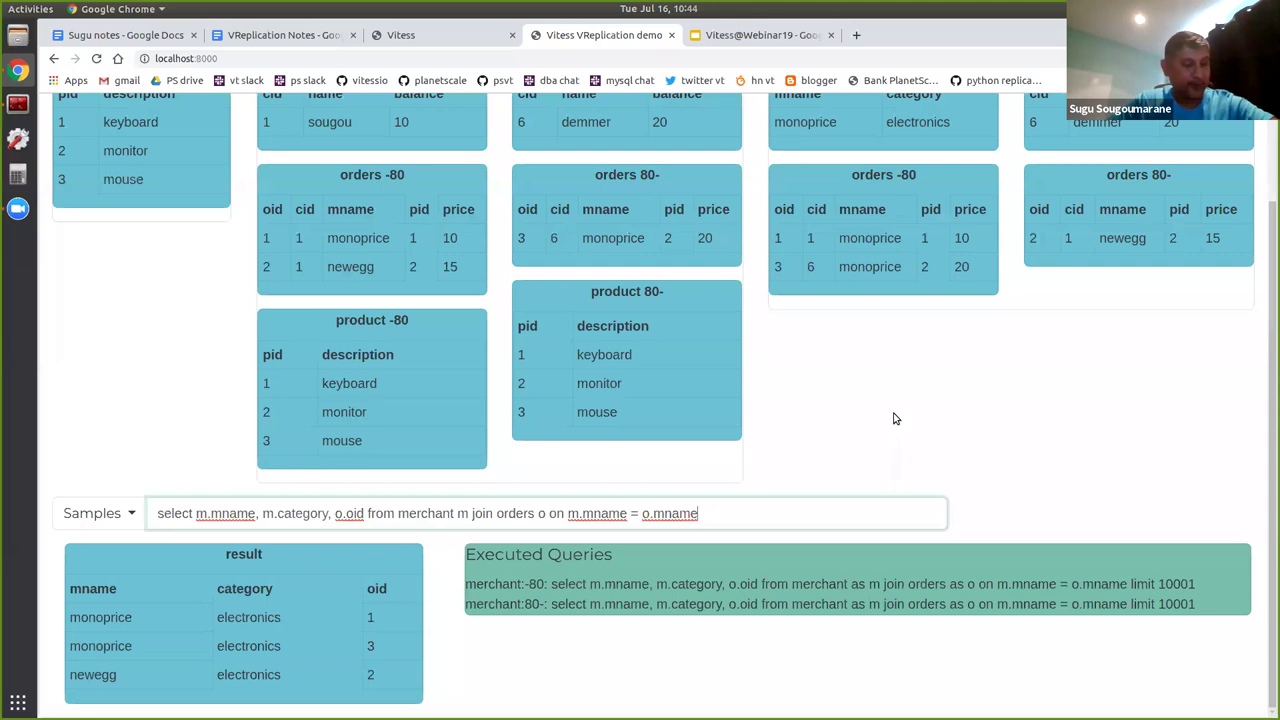
# Switch to the terminal and run "kvtctl ApplySchema -sql='create table sales(pid int, kount int, amount int, primary key(pid))' product"
pyautogui.hotkey('alt', 'Tab')
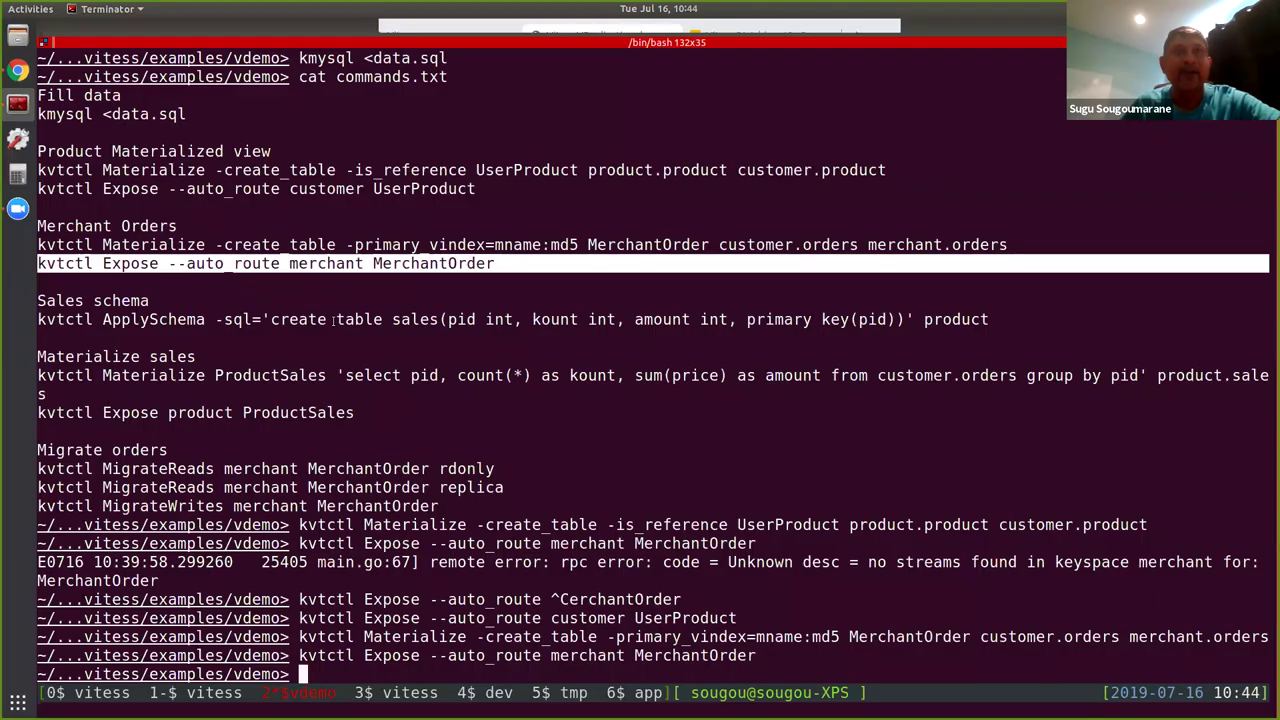
pyautogui.click(333, 319)
pyautogui.tripleClick(333, 319)
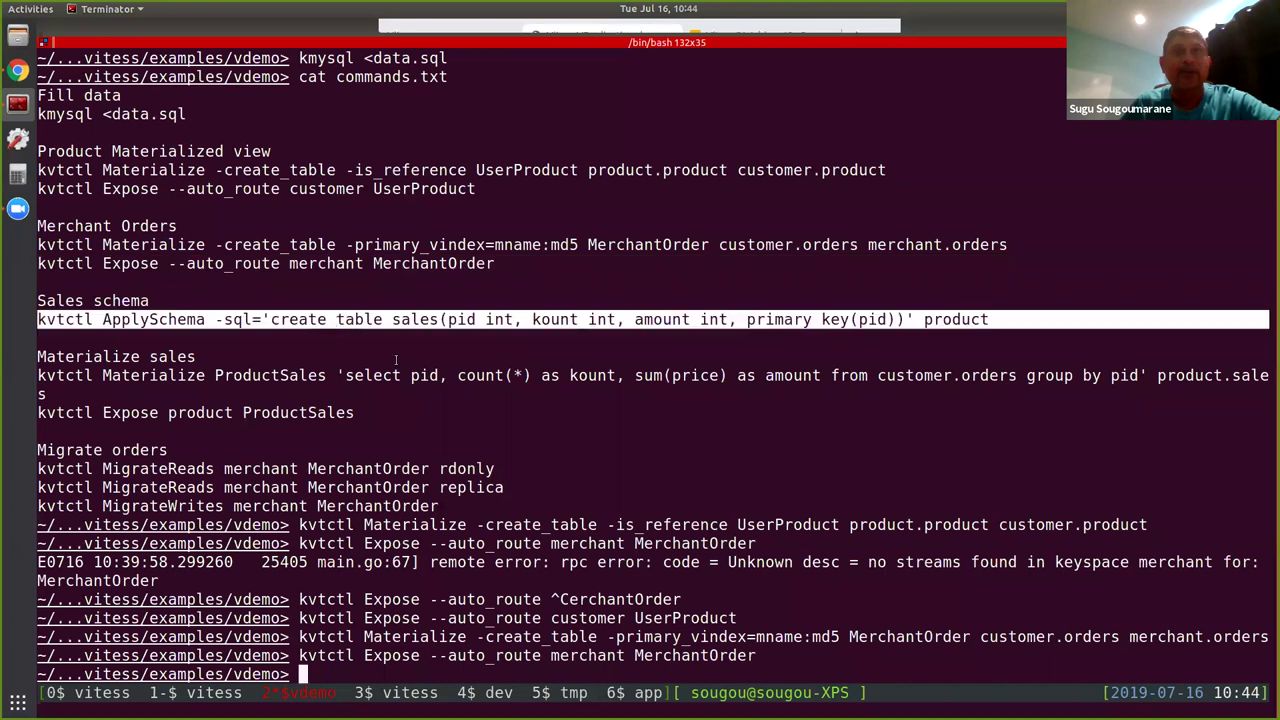
pyautogui.middleClick(627, 458)
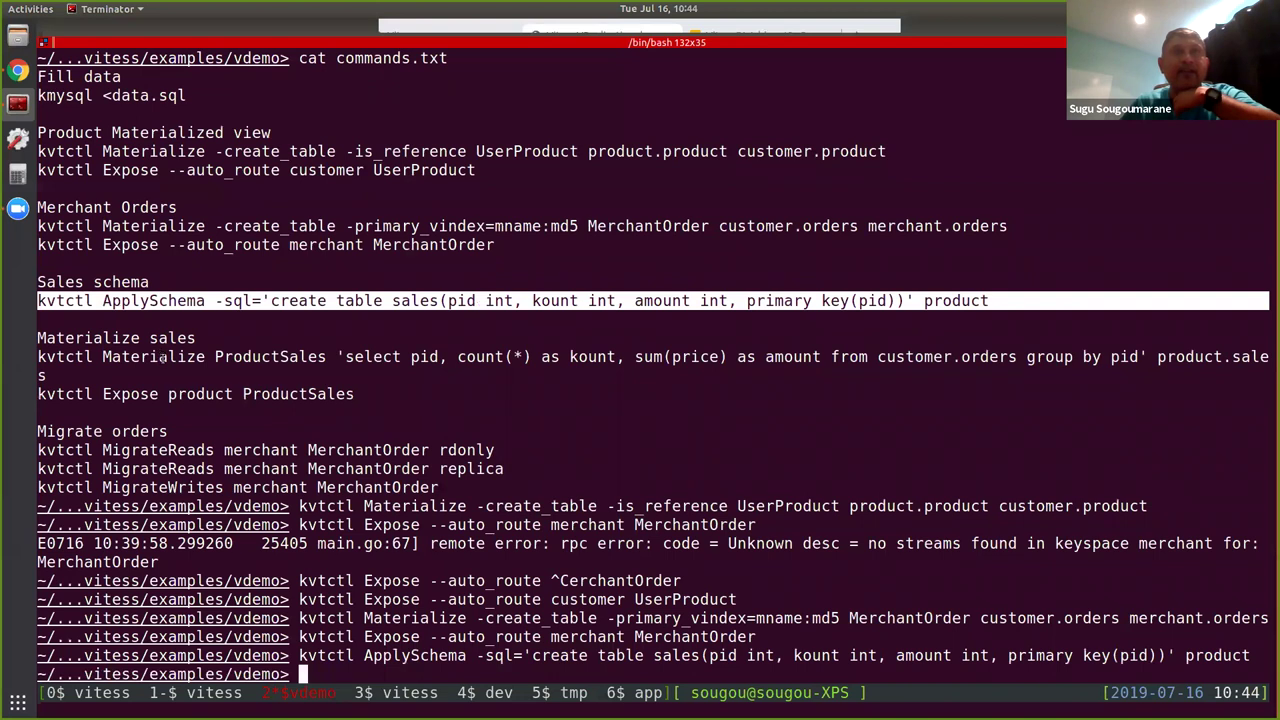
# Run "kvtctl Materialize ProductSales 'select pid, count(*) as kount, sum(price) as amount from customer.orders group by pid' product.sales" and highlight its select statement
pyautogui.tripleClick(163, 357)
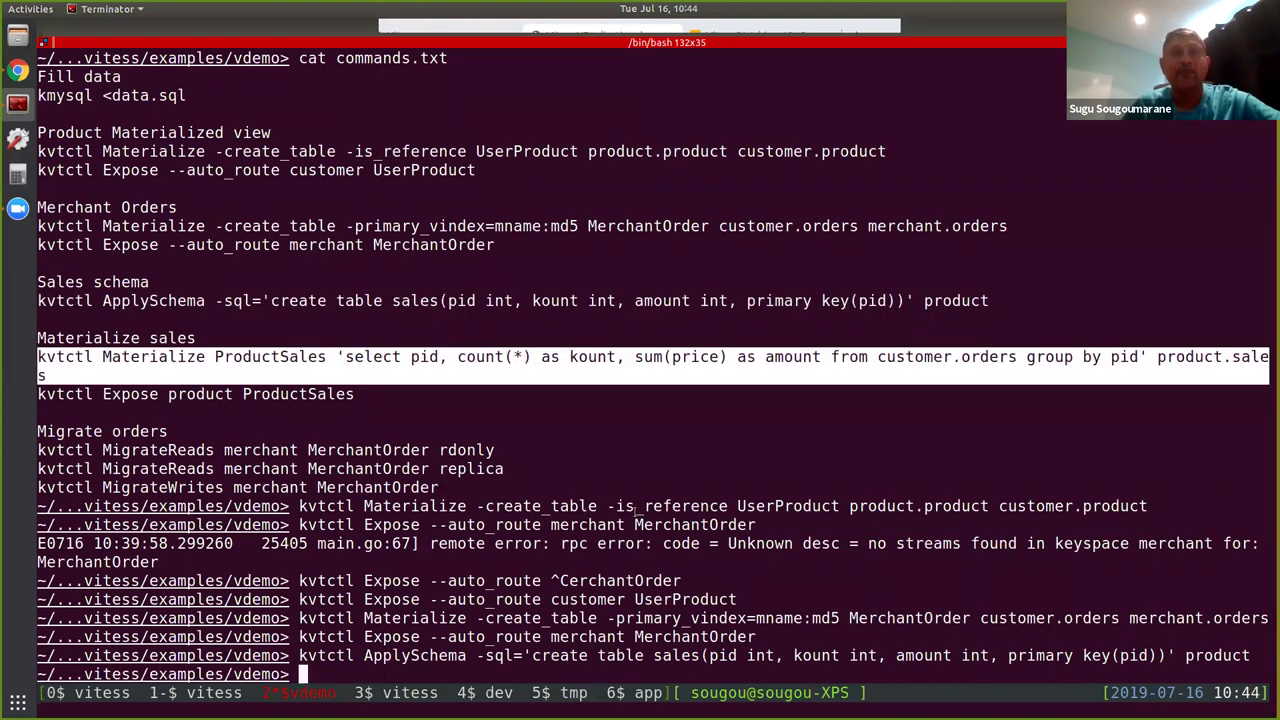
pyautogui.middleClick(636, 510)
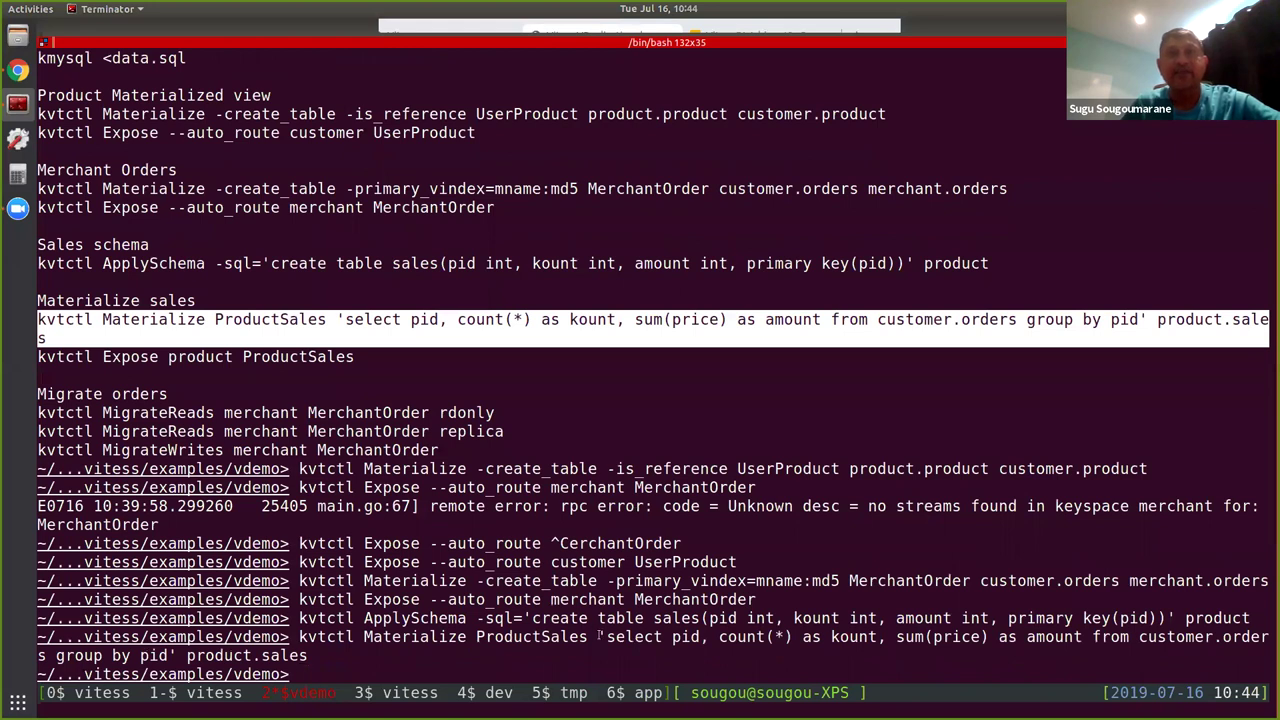
pyautogui.moveTo(600, 637); pyautogui.dragTo(178, 655)
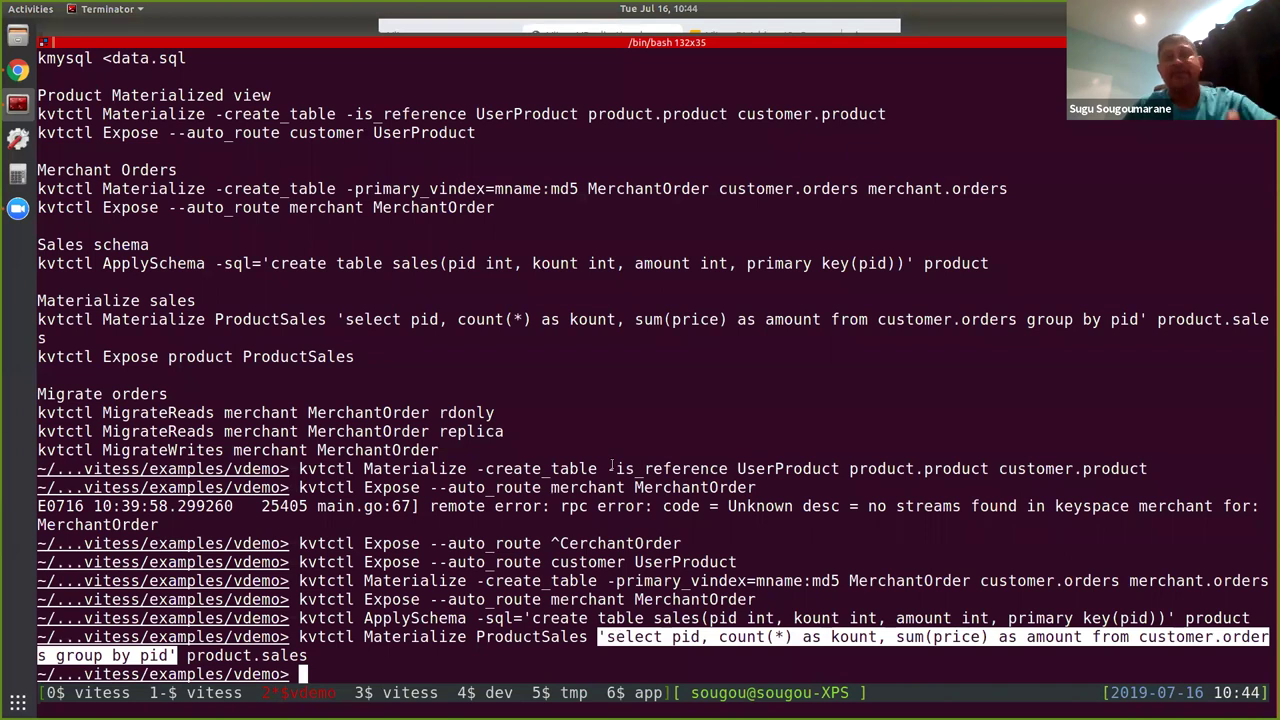
# Run "kvtctl Expose product ProductSales" in the terminal and reload the demo page in Chrome
pyautogui.tripleClick(166, 356)
pyautogui.middleClick(166, 356)
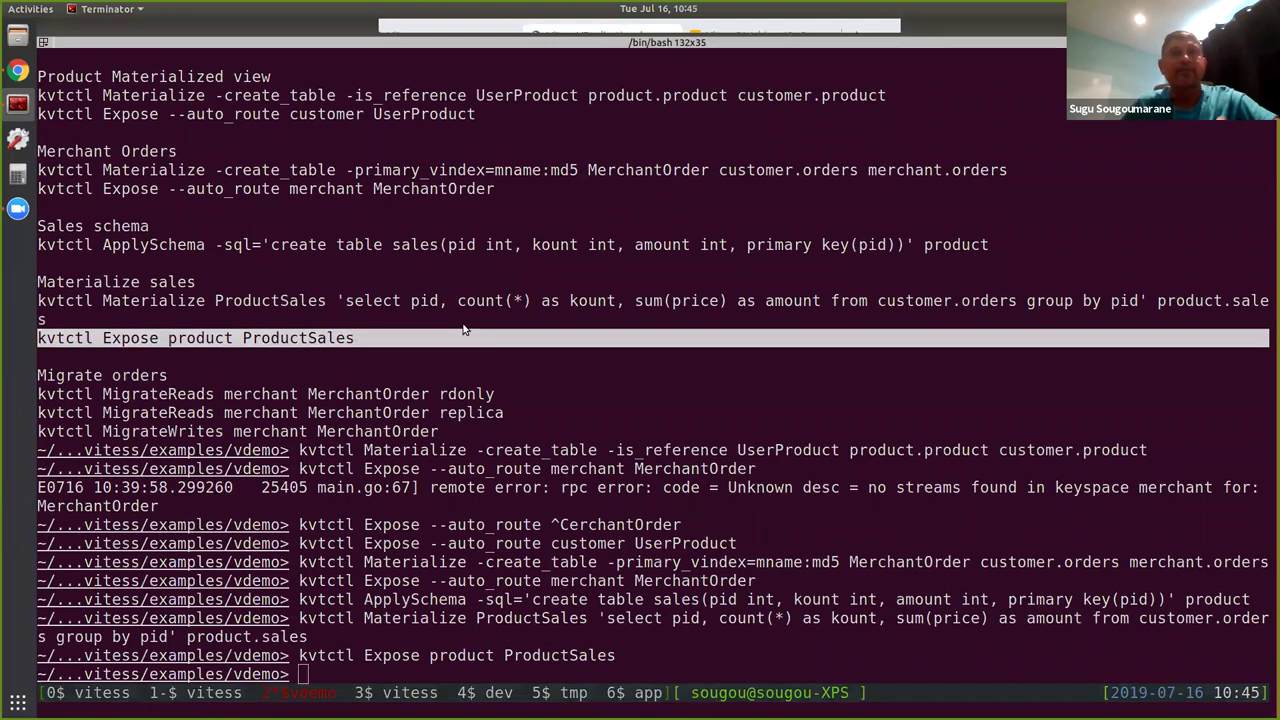
pyautogui.hotkey('alt', 'Tab')
pyautogui.click(96, 58)
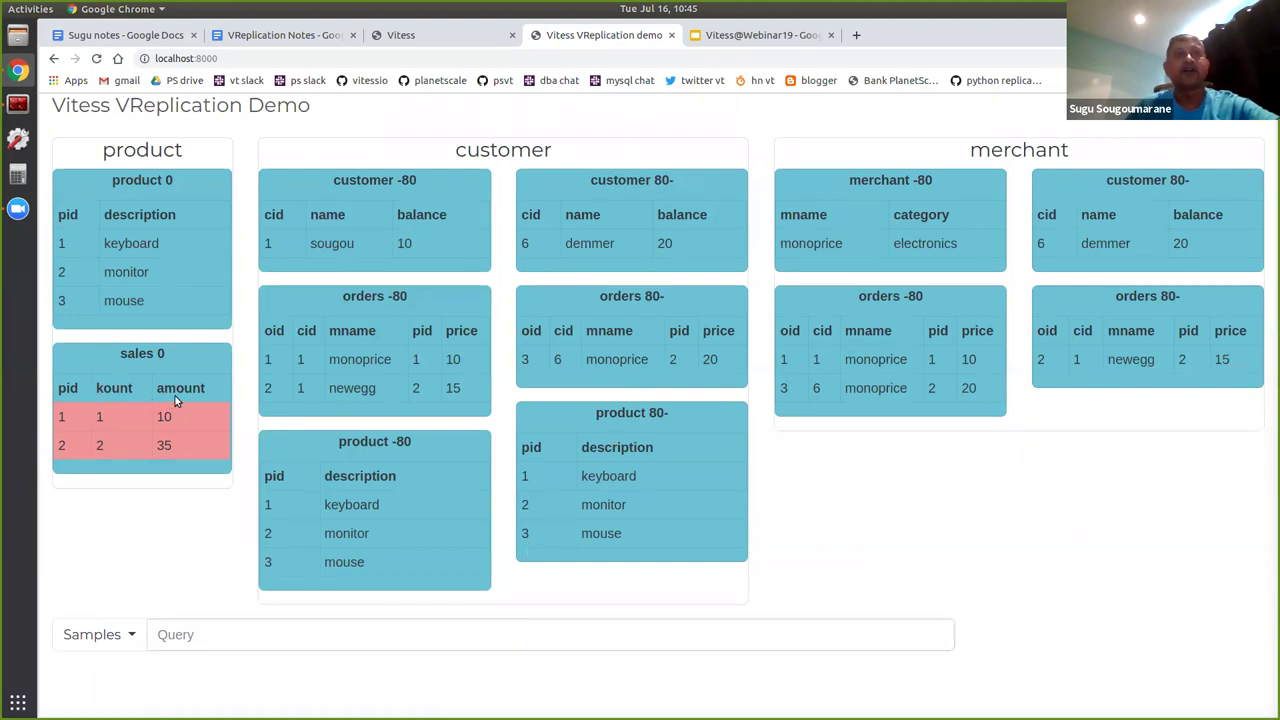
# Run the sample query selecting product.pid, description and amount from product joined with sales on pid, and review its result and executed queries
pyautogui.click(124, 636)
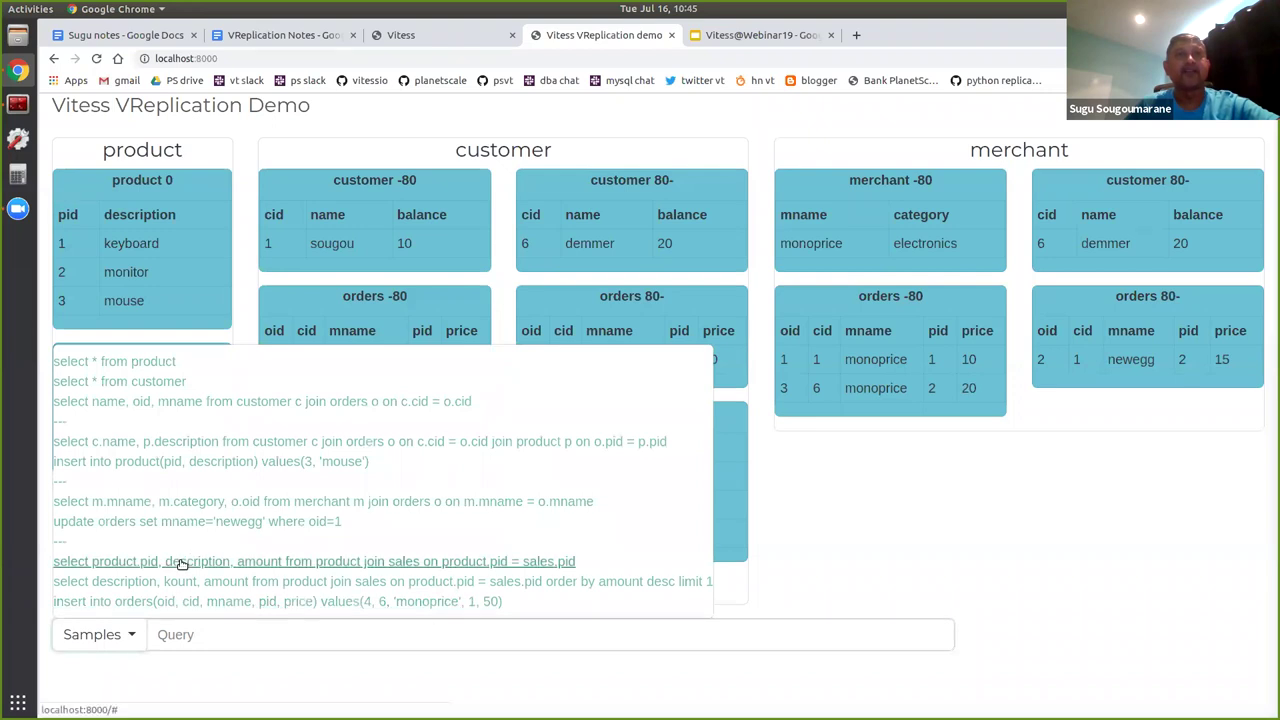
pyautogui.click(182, 565)
pyautogui.press('Return')
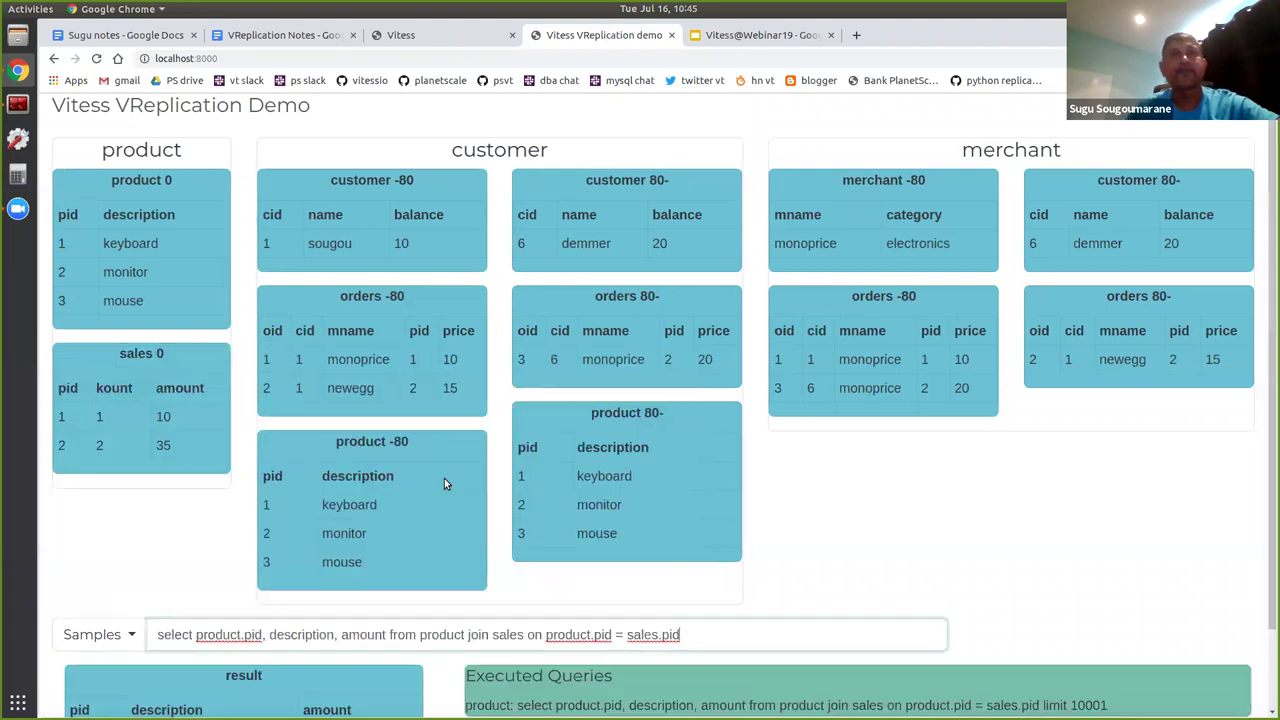
pyautogui.scroll(-2, 461, 459)
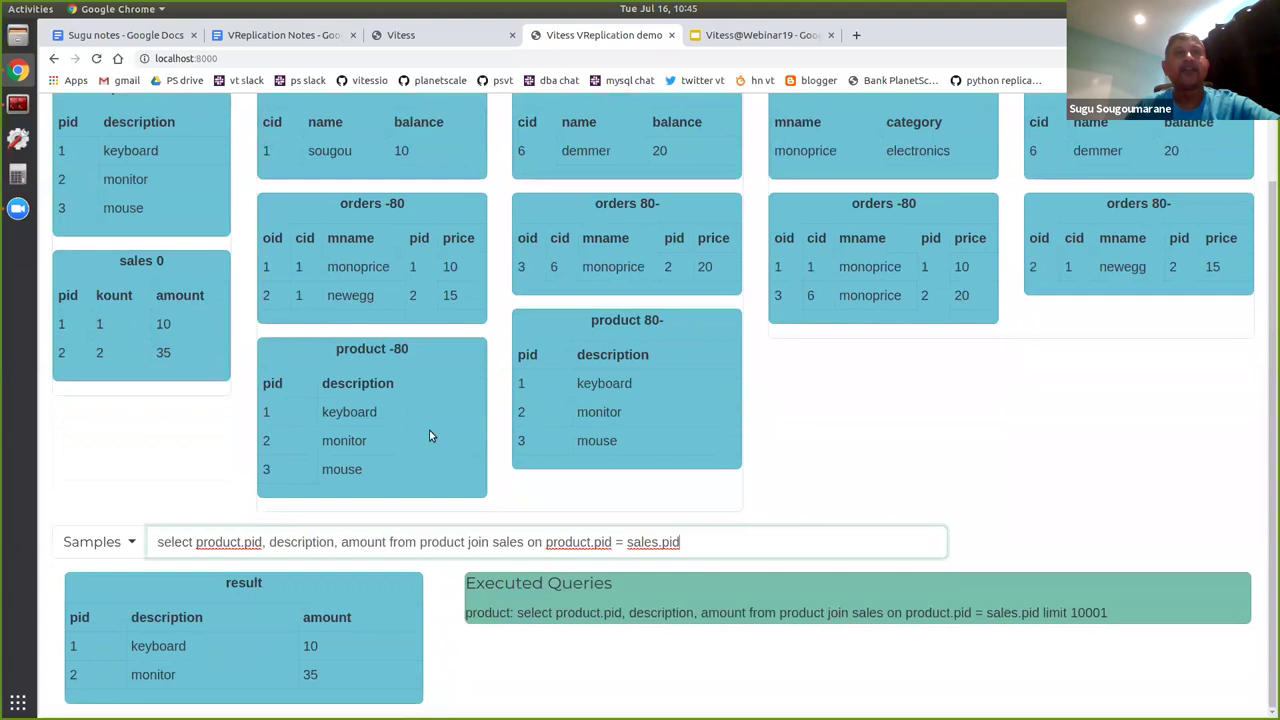
pyautogui.click(105, 322)
# Run the sample statement "insert into orders(oid, cid, mname, pid, price) values(4, 6, 'monoprice', 1, 50)"
pyautogui.click(106, 541)
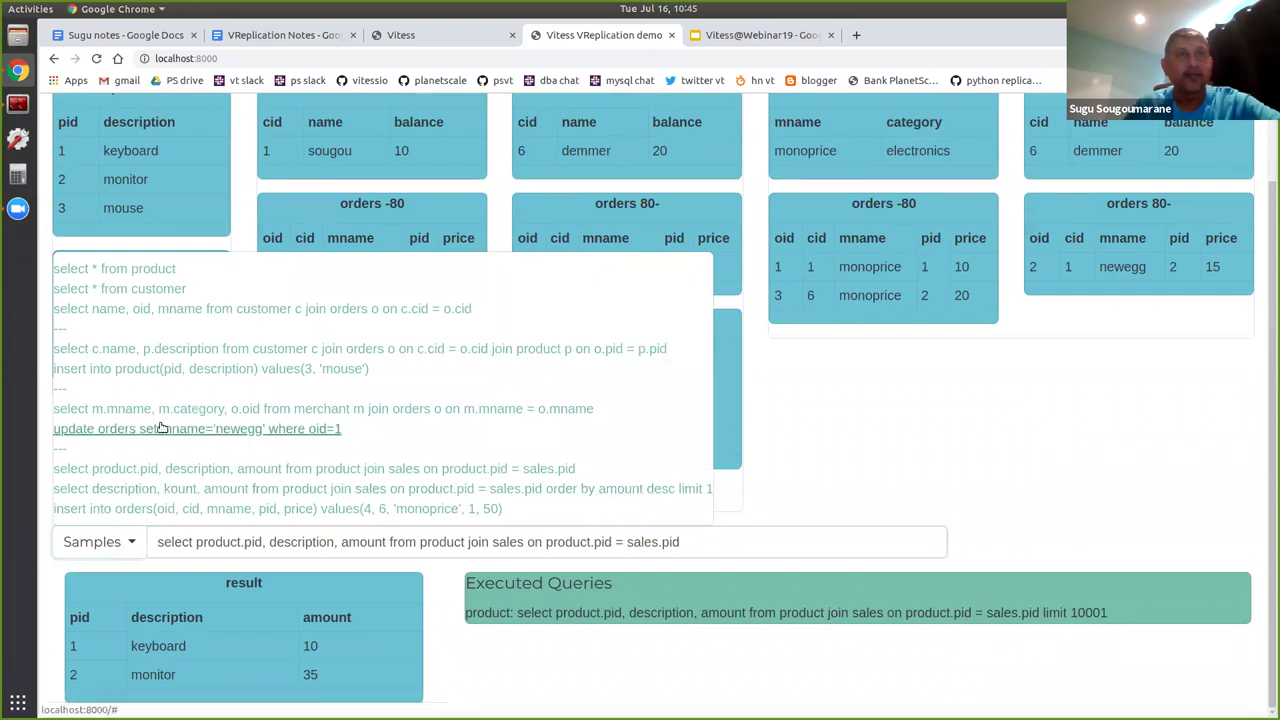
pyautogui.click(168, 510)
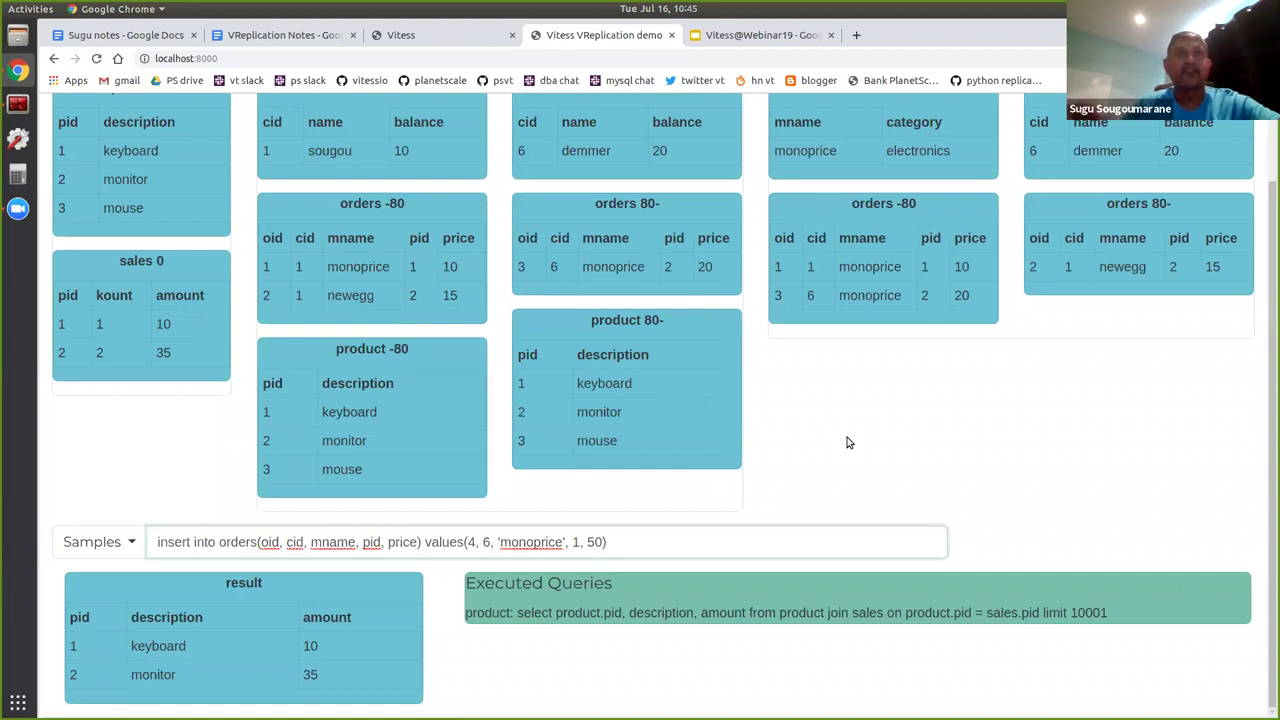
pyautogui.press('Return')
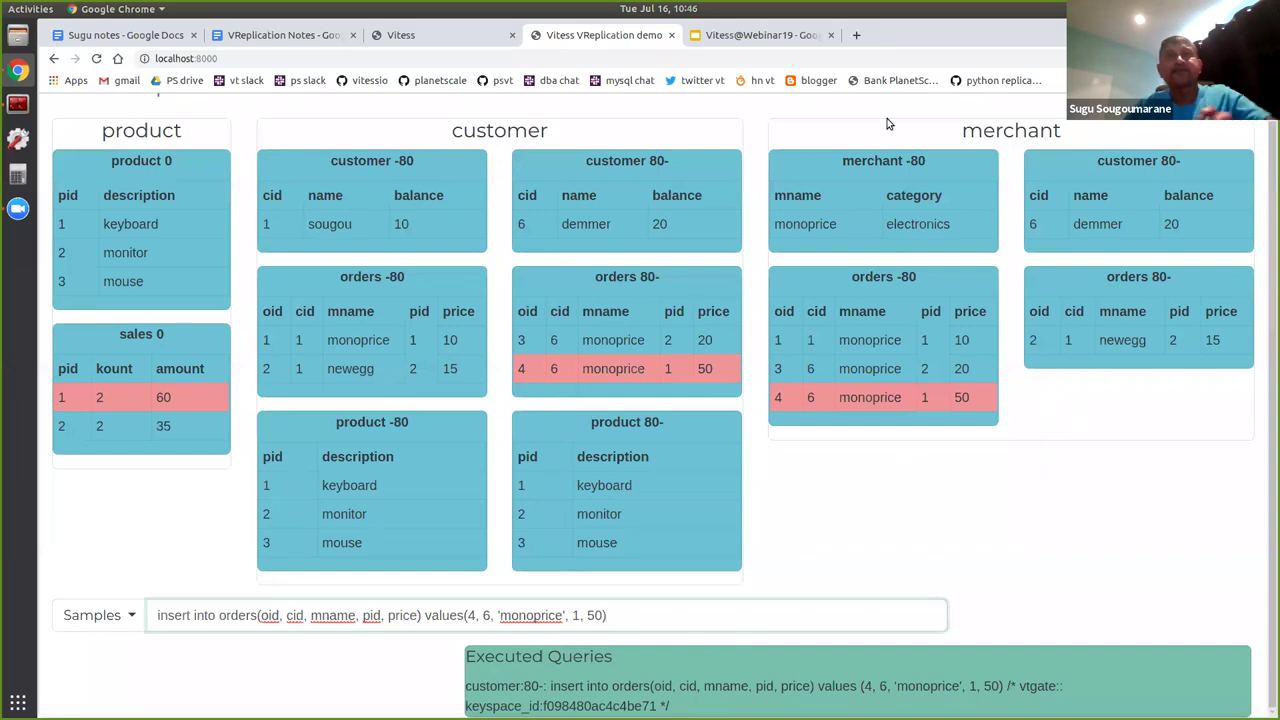
# Switch to the Vitess@Webinar19 presentation in Google Slides and show slide 25, "Use cases"
pyautogui.click(742, 40)
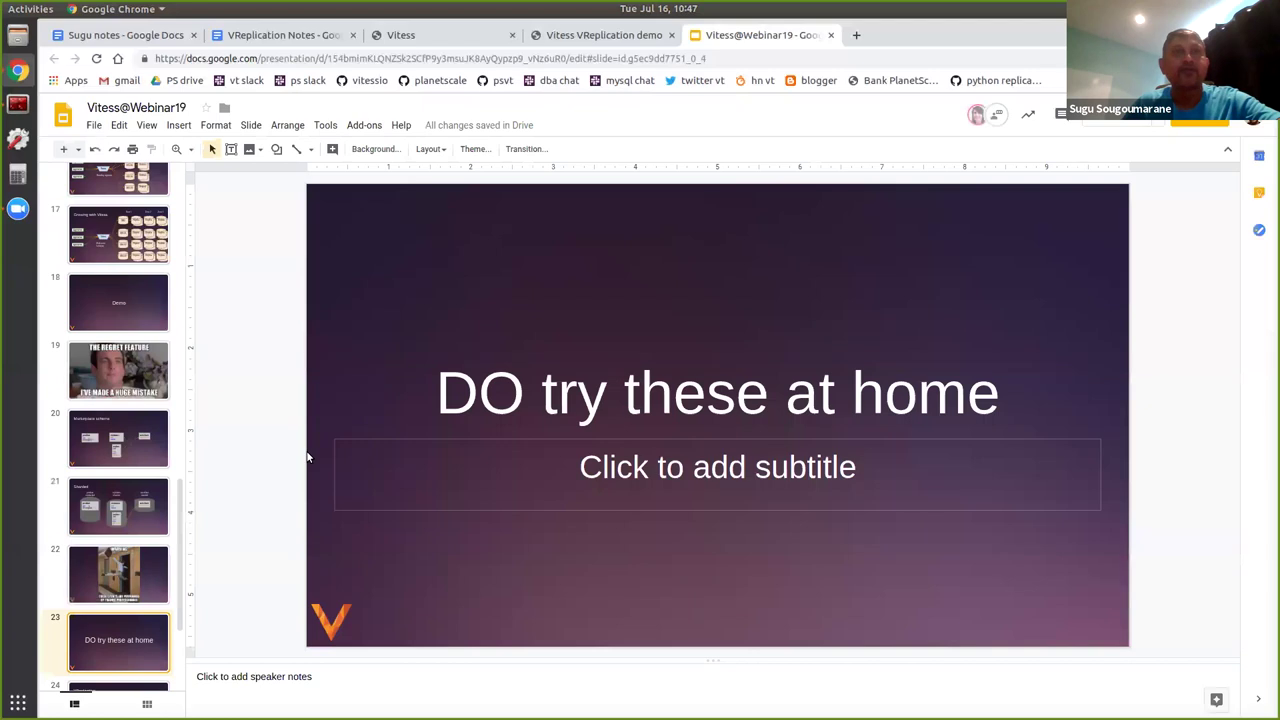
pyautogui.scroll(-1, 134, 615)
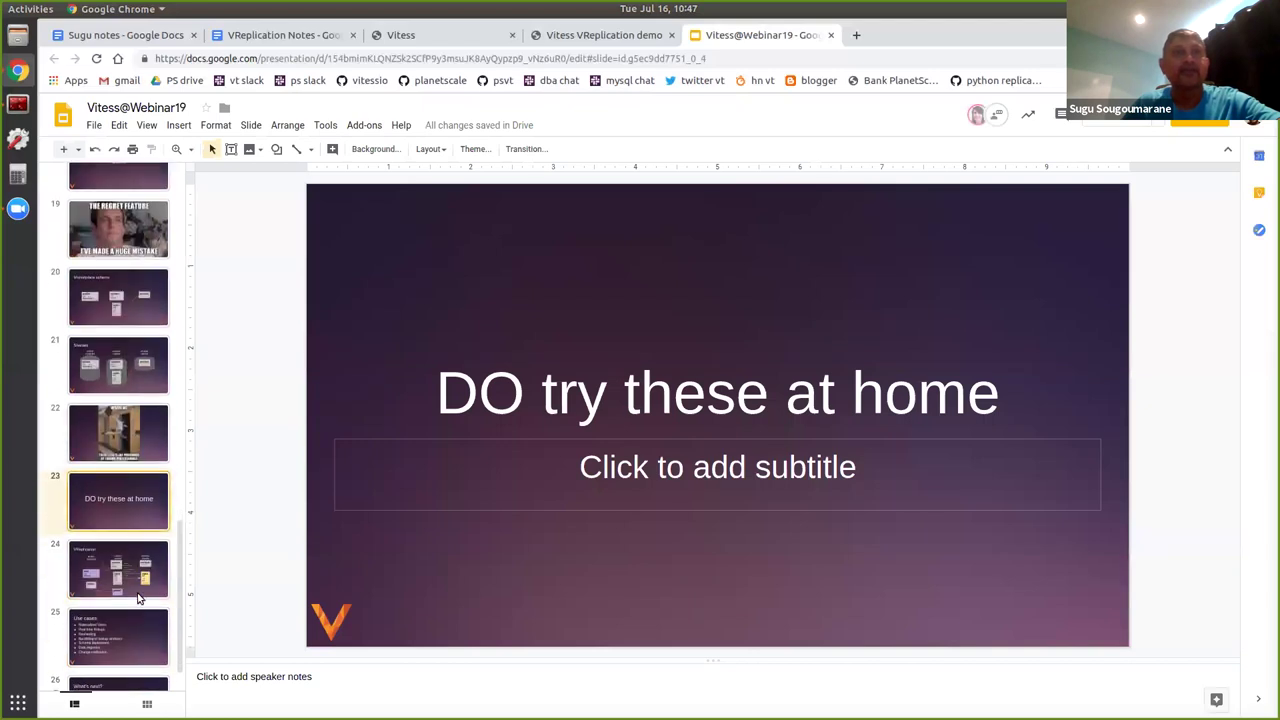
pyautogui.click(109, 638)
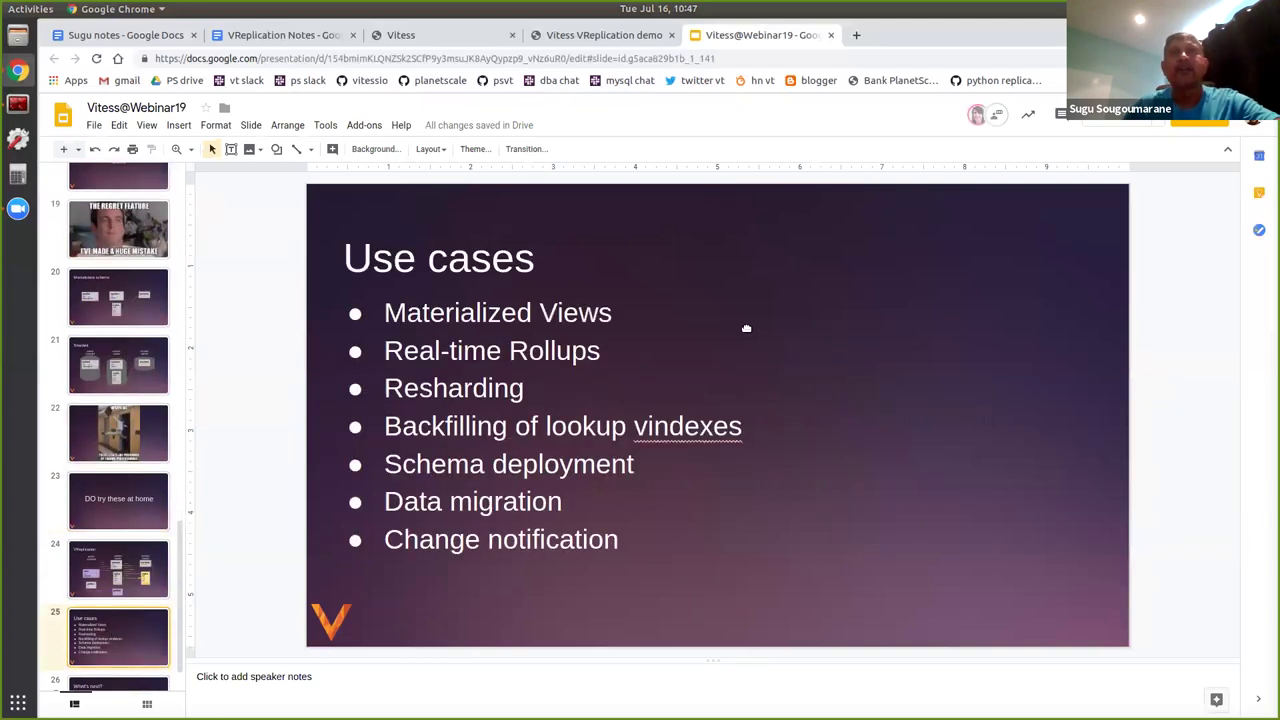